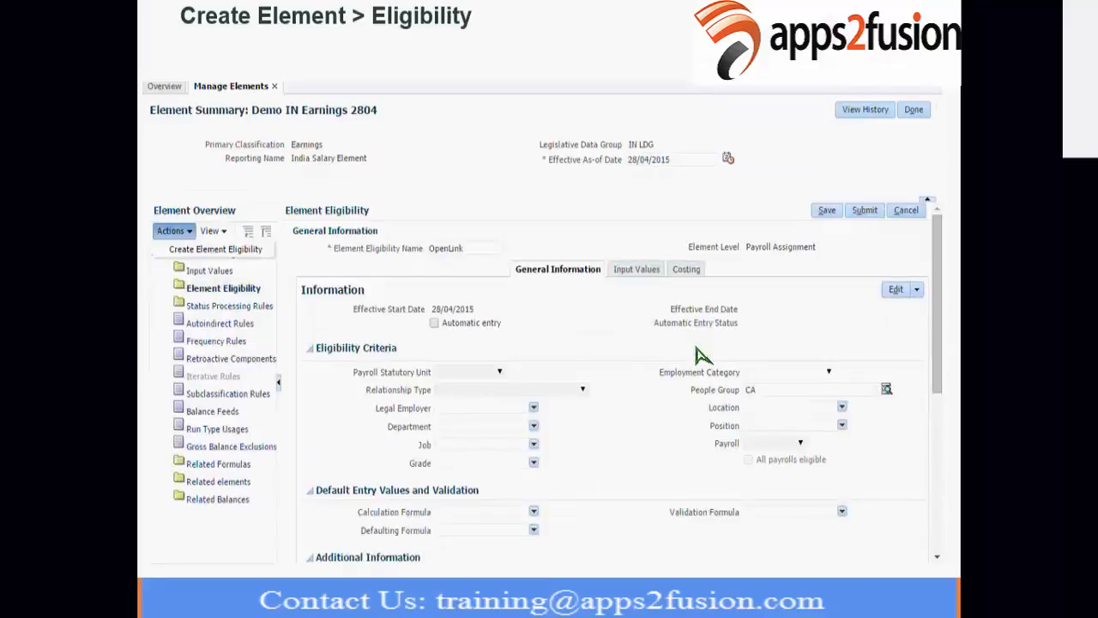
Switch to Oracle Payroll Administration and start creating an element in the IN LDG legislative data group.
{"action": "key", "text": "alt+Tab"}
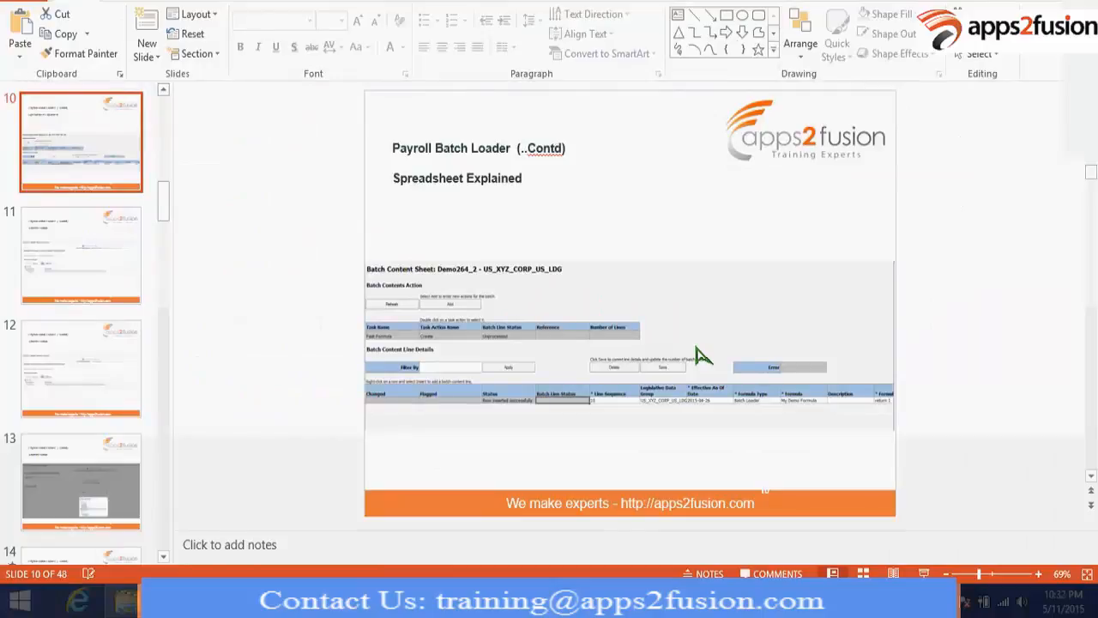
{"action": "key", "text": "alt+Tab"}
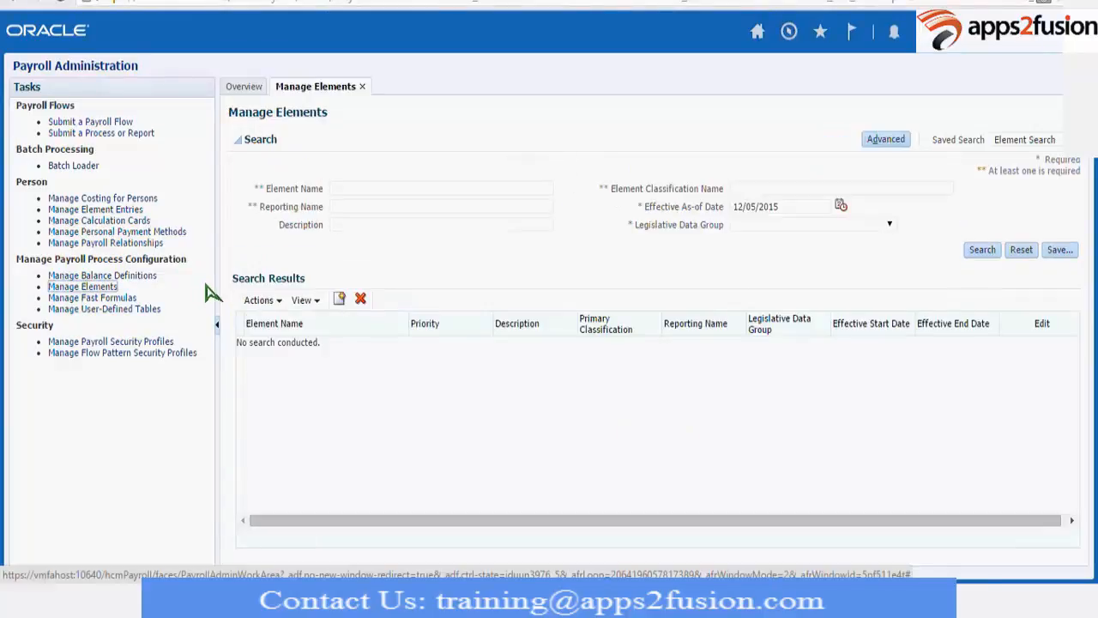
{"action": "left_click", "coordinate": [340, 301]}
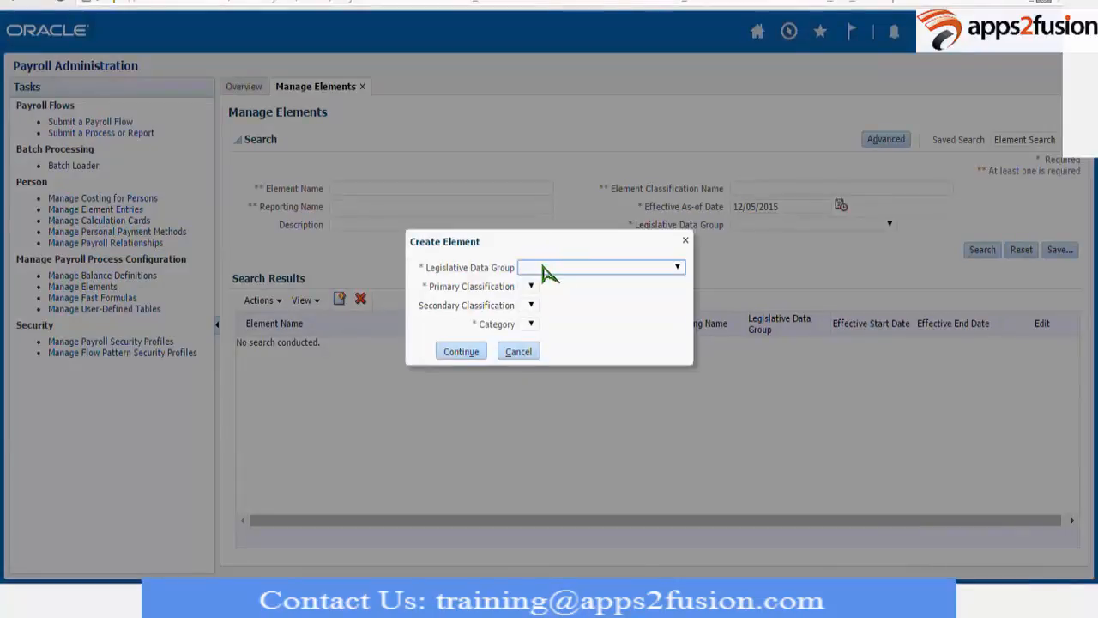
{"action": "left_click", "coordinate": [543, 268]}
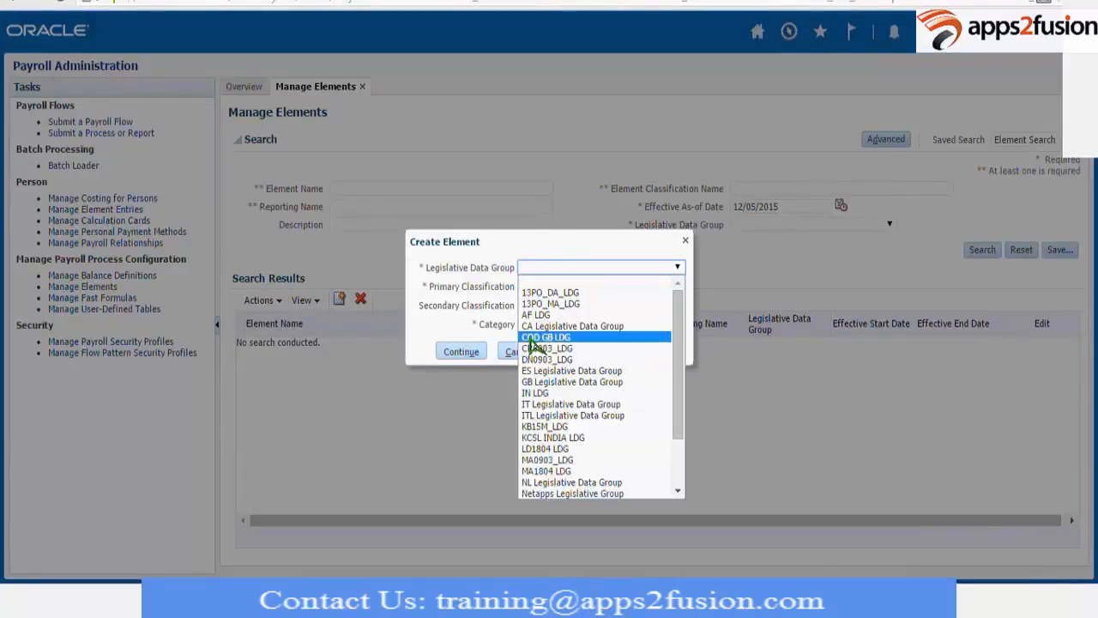
{"action": "key", "text": "i"}
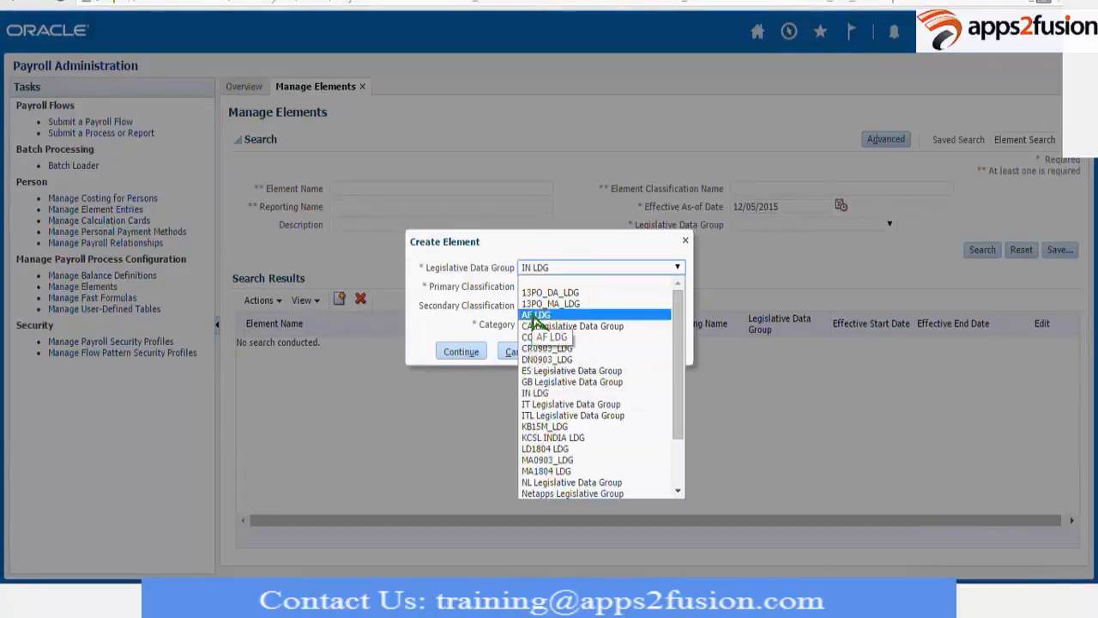
{"action": "left_click", "coordinate": [536, 314]}
{"action": "left_click", "coordinate": [542, 273]}
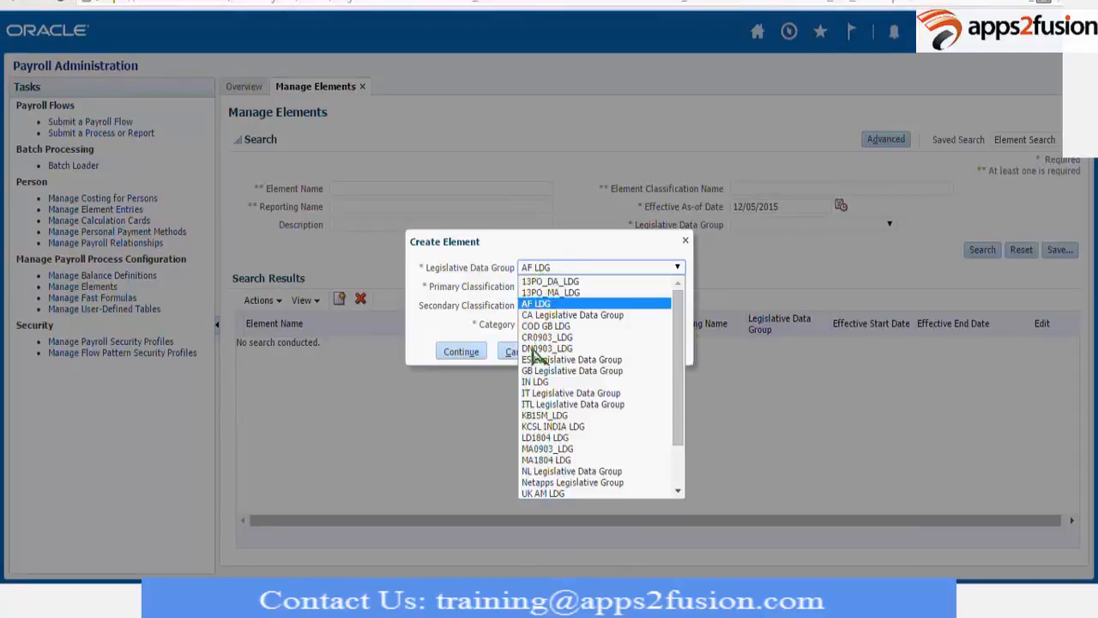
{"action": "left_click", "coordinate": [532, 386]}
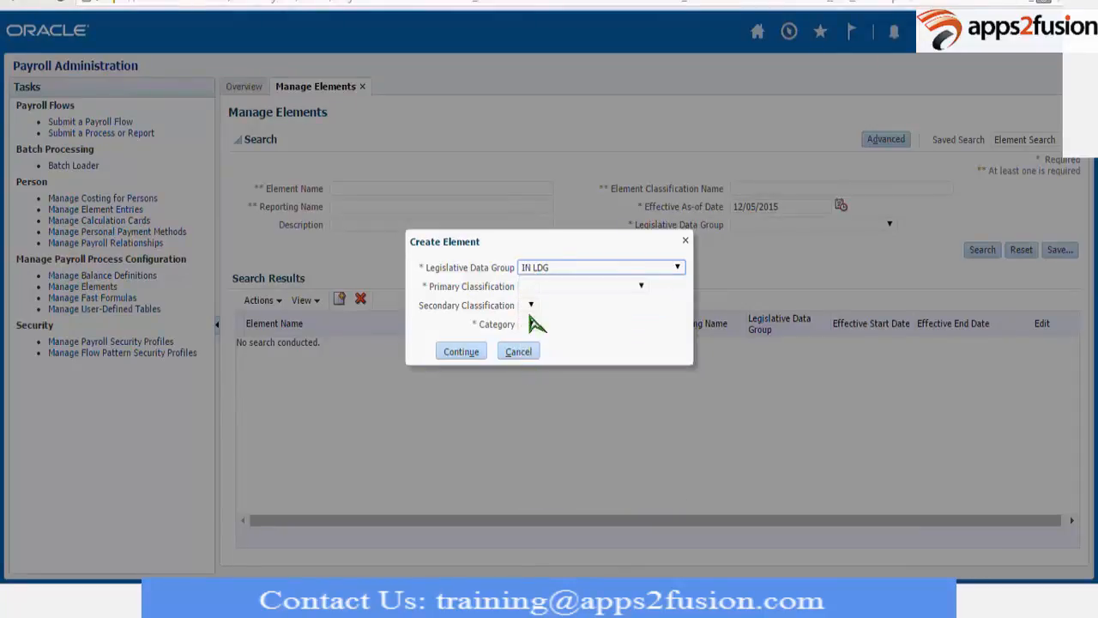
Set the element's primary classification to Earnings, leave the secondary classification blank, and continue to its basic information.
{"action": "left_click", "coordinate": [545, 288]}
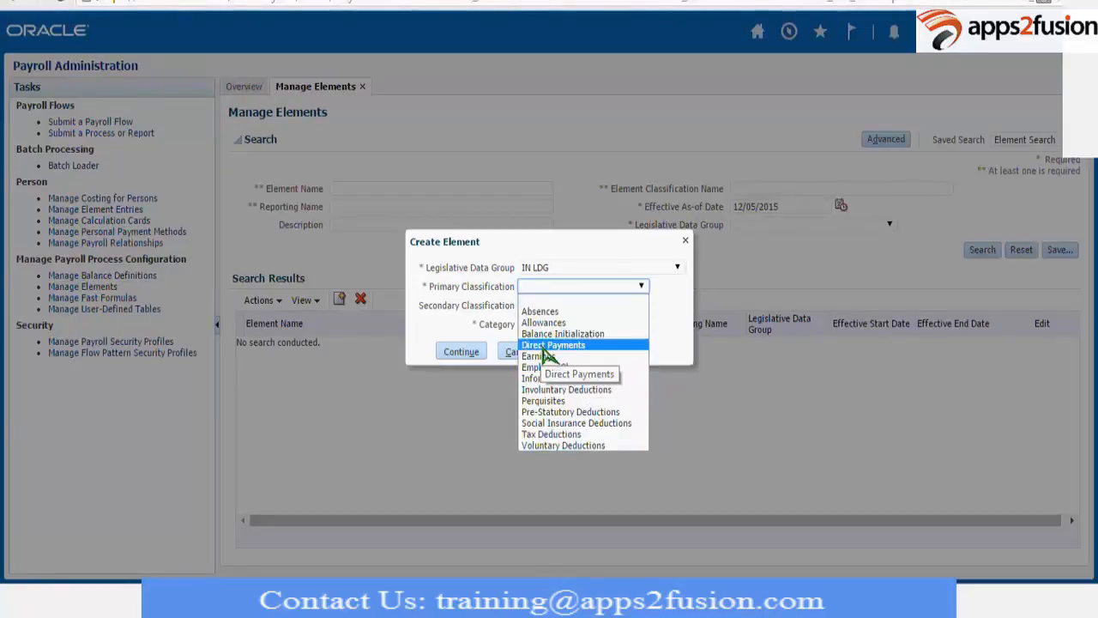
{"action": "left_click", "coordinate": [540, 357]}
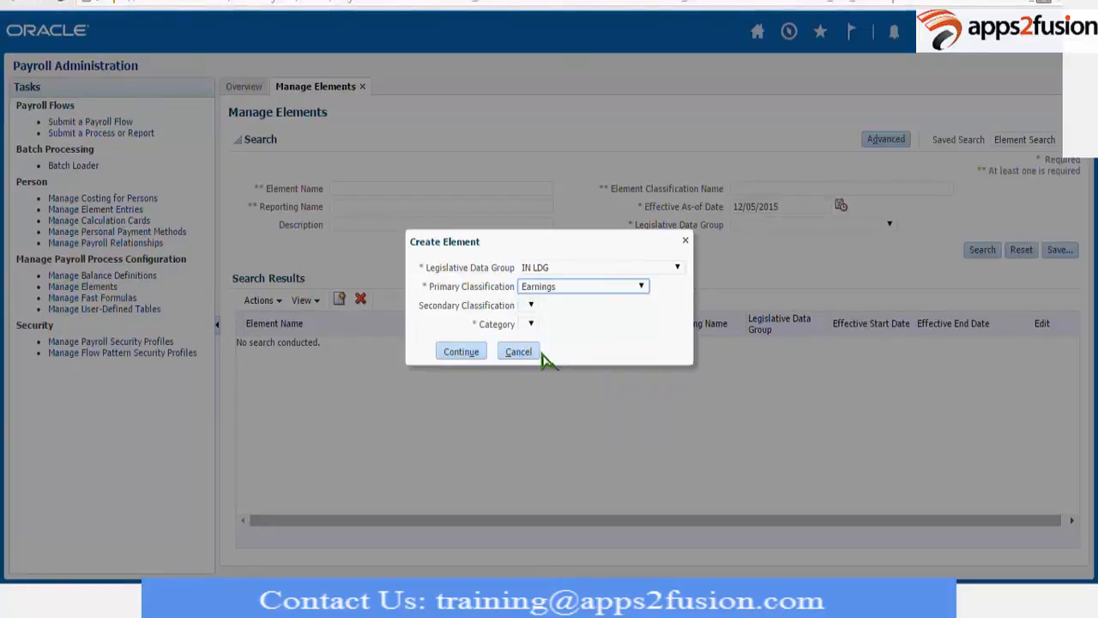
{"action": "left_click", "coordinate": [534, 309]}
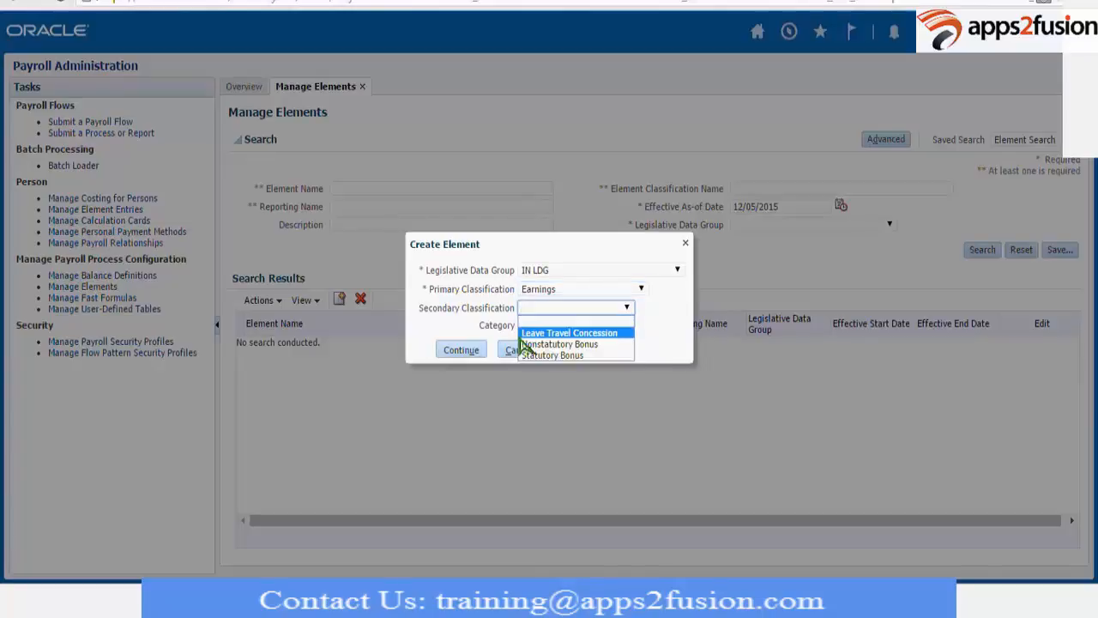
{"action": "left_click", "coordinate": [464, 352]}
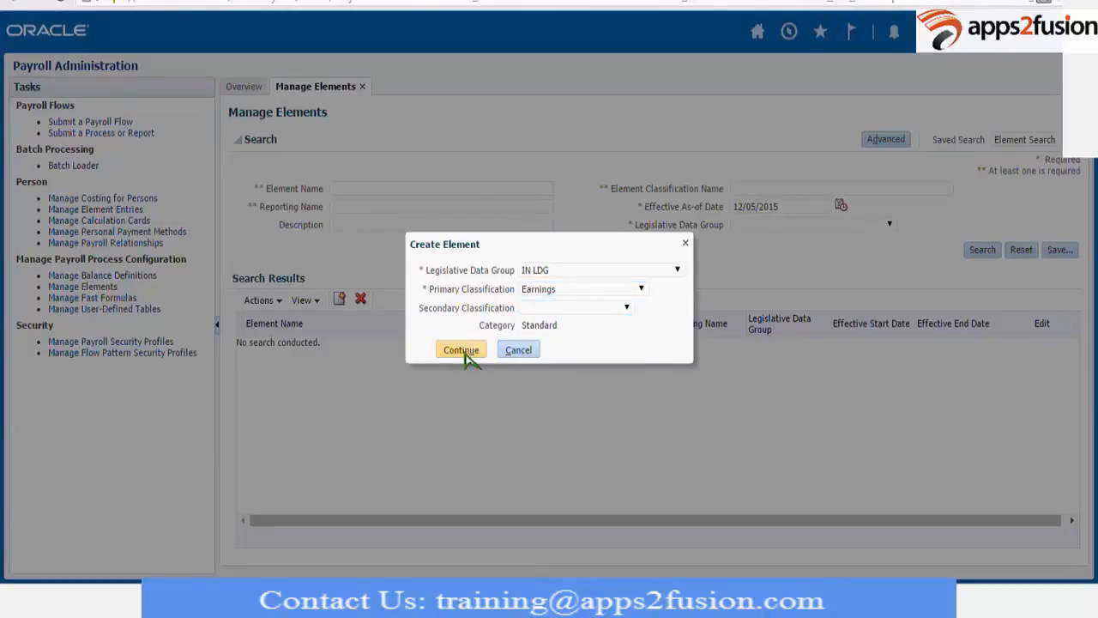
{"action": "left_click", "coordinate": [460, 350]}
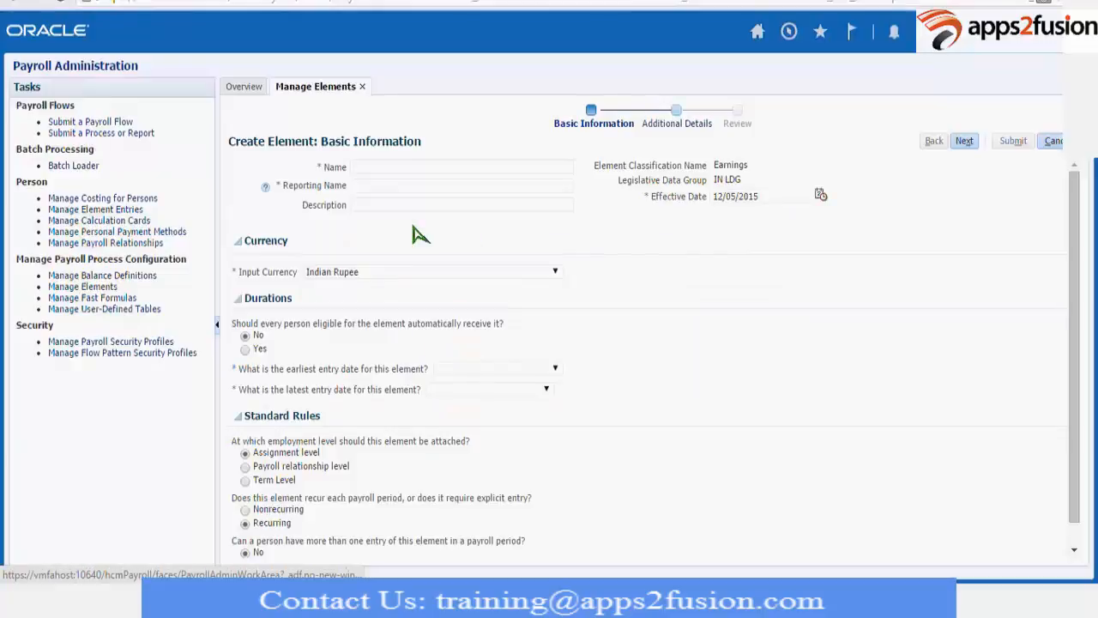
Name the element Demo12MayElement and use the same text as its reporting name.
{"action": "left_click", "coordinate": [369, 170]}
{"action": "type", "text": "De"}
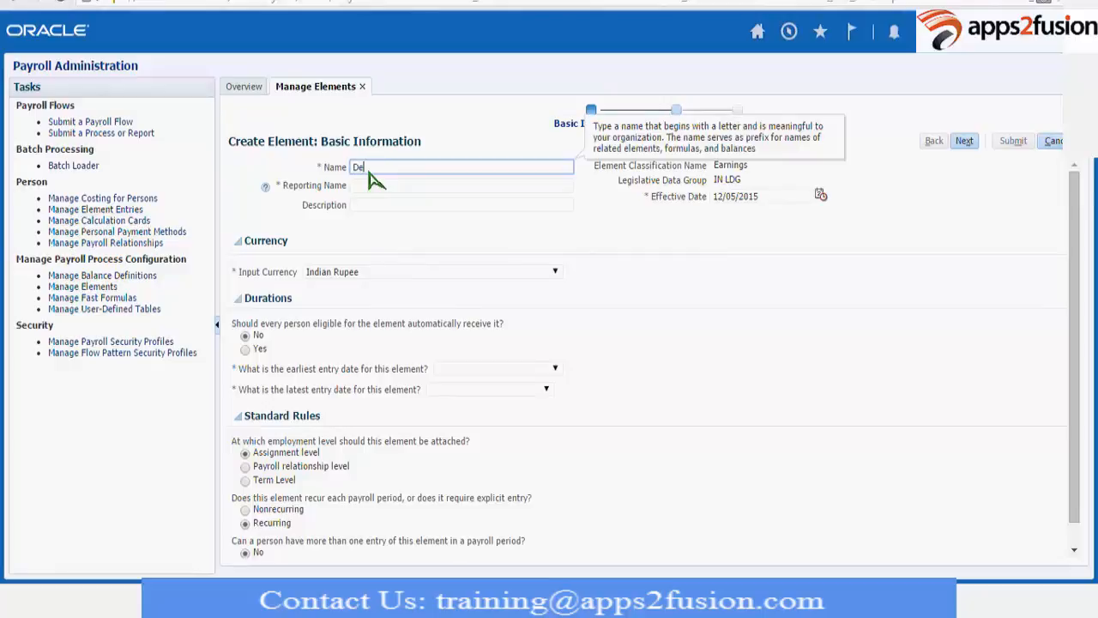
{"action": "type", "text": "mo12MayElementac"}
{"action": "key", "text": "BackSpace"}
{"action": "key", "text": "BackSpace"}
{"action": "key", "text": "ctrl+a"}
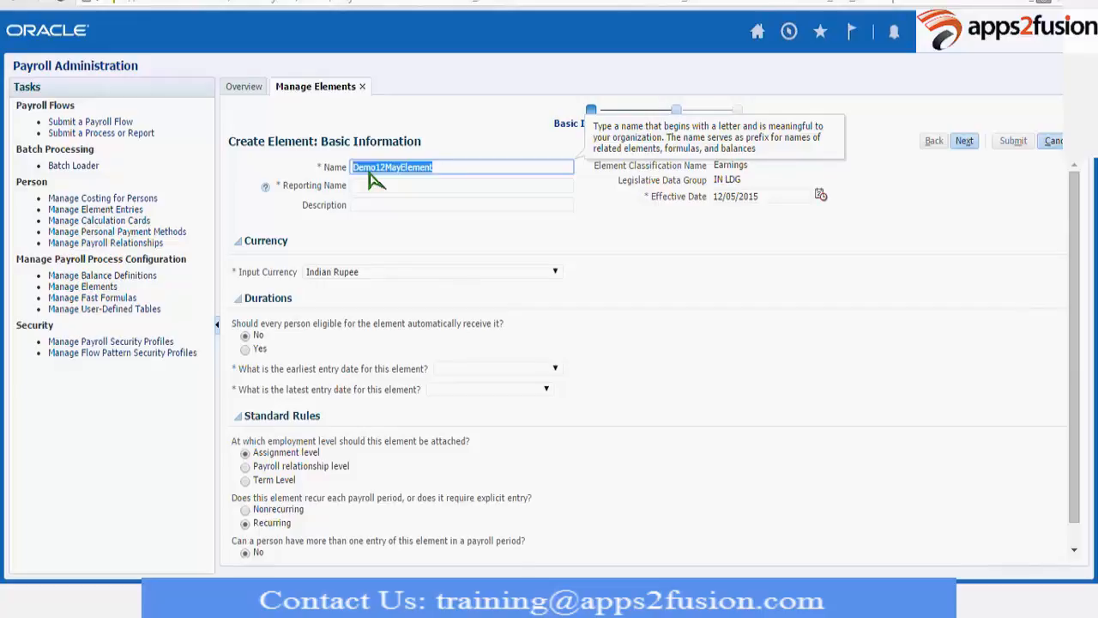
{"action": "key", "text": "ctrl+c"}
{"action": "key", "text": "Tab"}
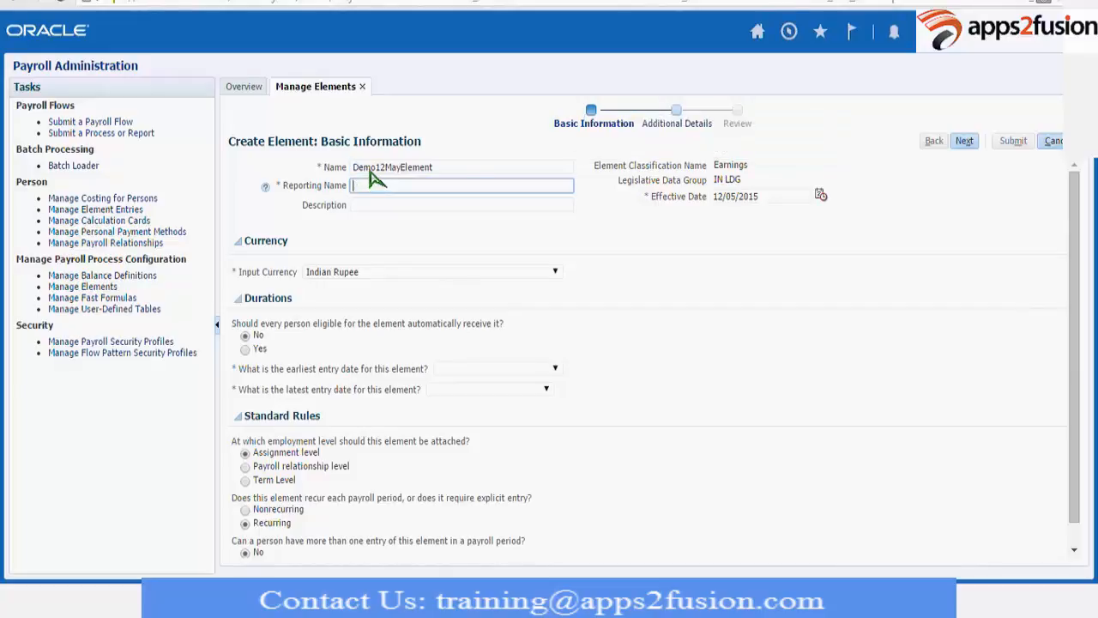
{"action": "key", "text": "ctrl+v"}
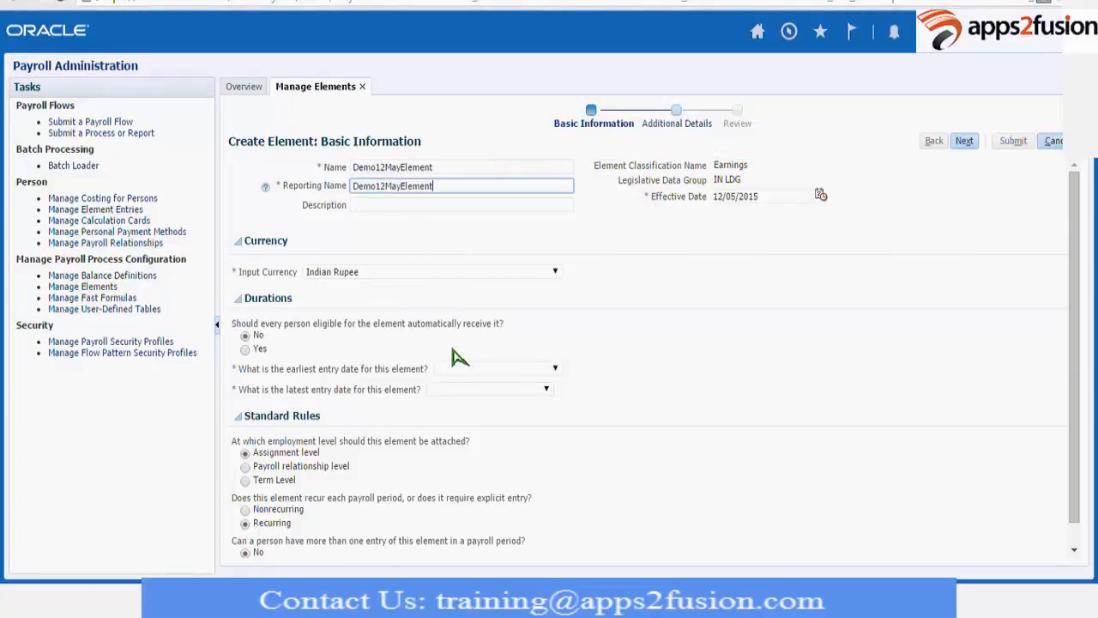
Set the element's effective date to 1/01/2010.
{"action": "left_click", "coordinate": [776, 199]}
{"action": "type", "text": "01"}
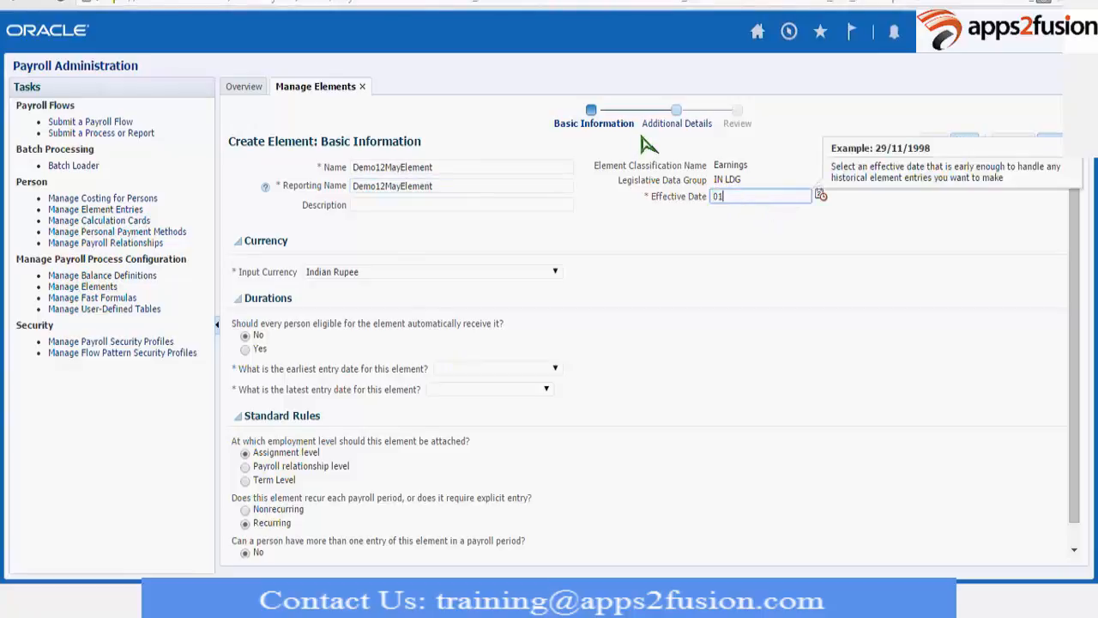
{"action": "type", "text": "/01/2010"}
{"action": "key", "text": "Tab"}
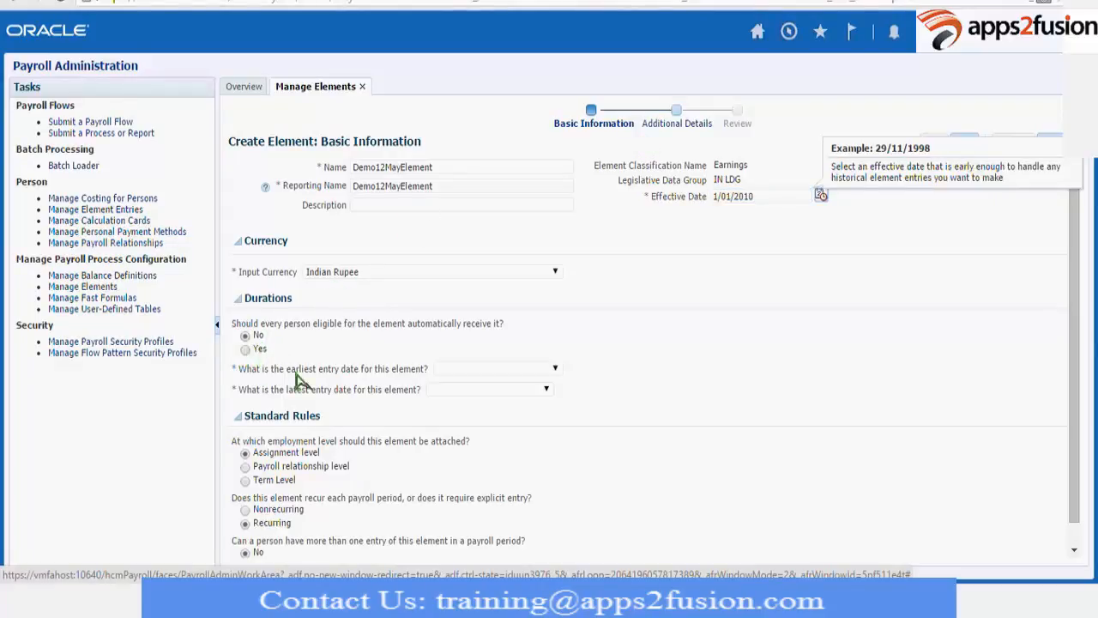
Set the element's earliest entry date to First Standard Earning Date and its latest entry date to Final Close.
{"action": "left_click", "coordinate": [497, 372]}
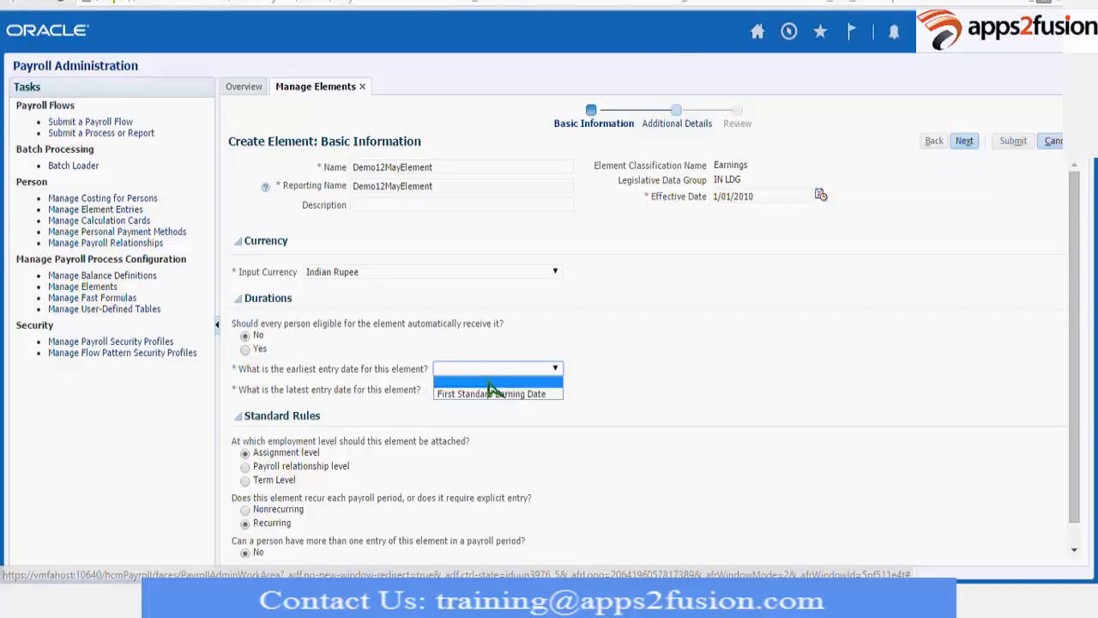
{"action": "left_click", "coordinate": [494, 393]}
{"action": "left_click", "coordinate": [489, 389]}
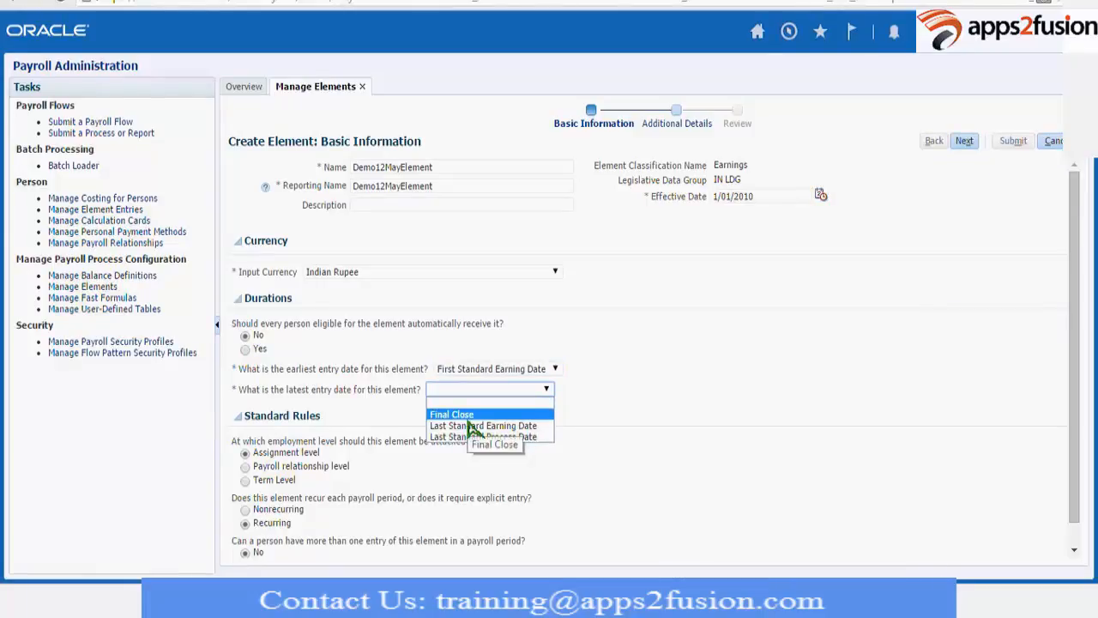
{"action": "left_click", "coordinate": [469, 417]}
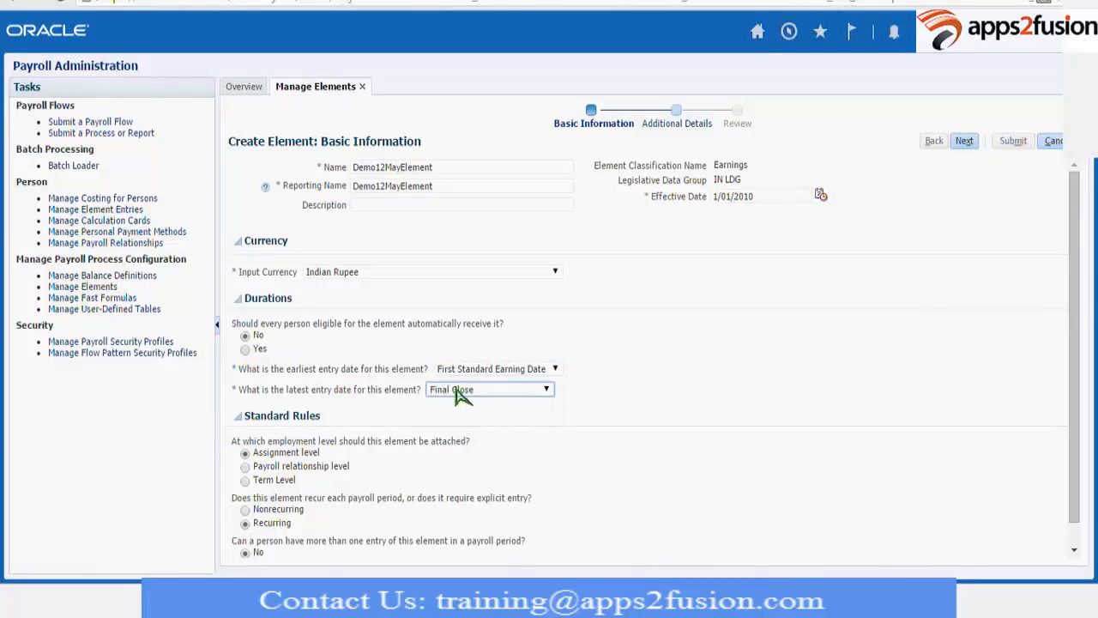
{"action": "left_click", "coordinate": [459, 391]}
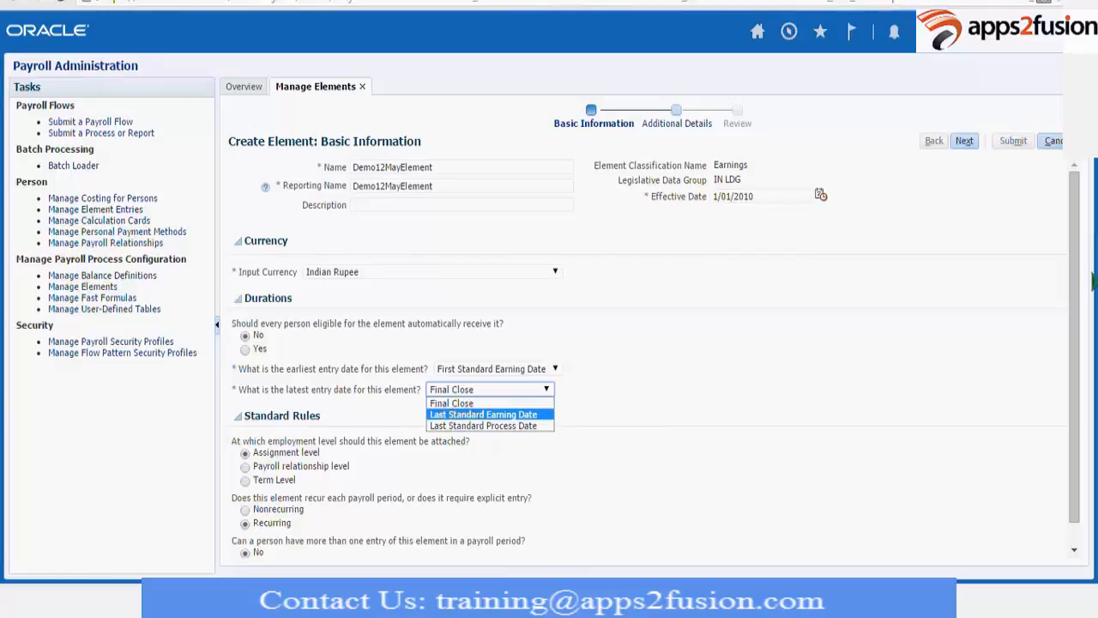
{"action": "scroll", "coordinate": [1074, 283], "scroll_direction": "down", "scroll_amount": 2}
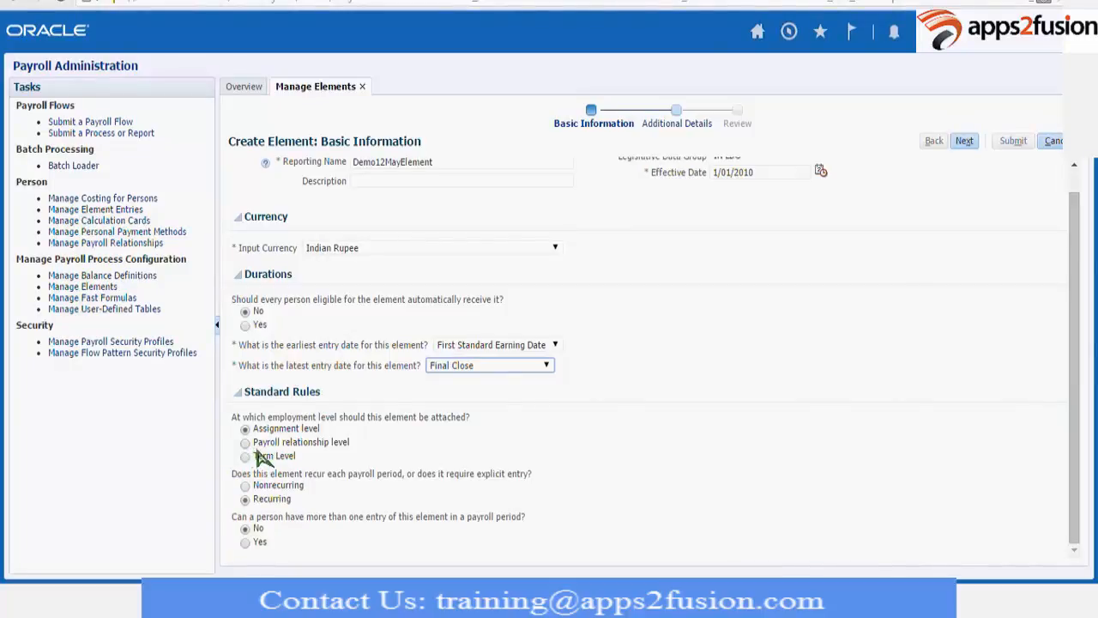
{"action": "left_click", "coordinate": [265, 451]}
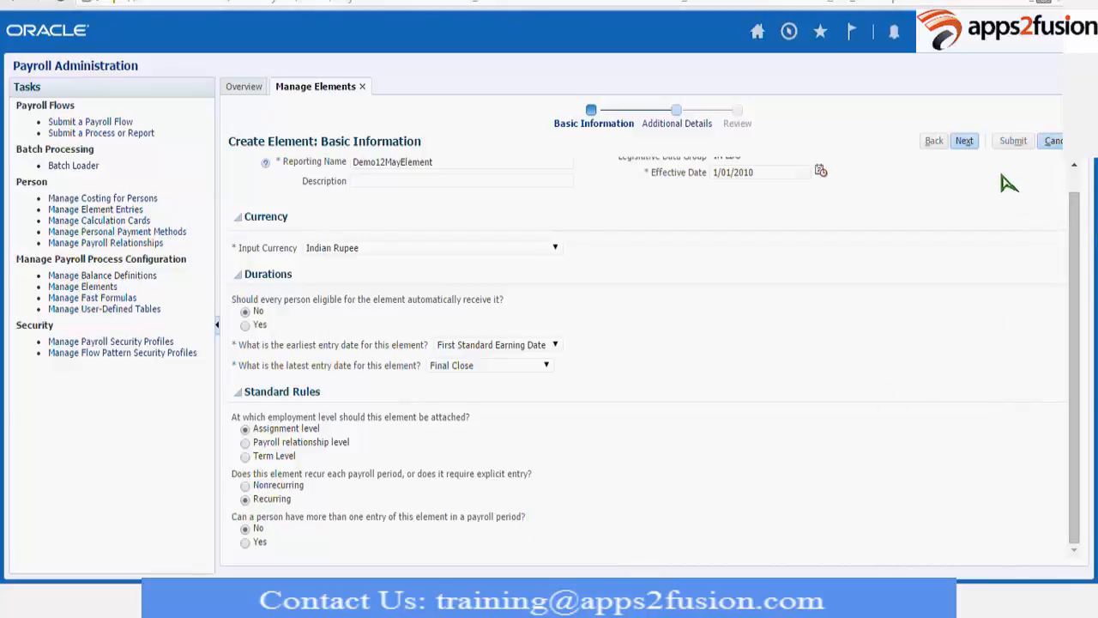
Proceed through the additional details to the review and submit the new element.
{"action": "left_click", "coordinate": [964, 143]}
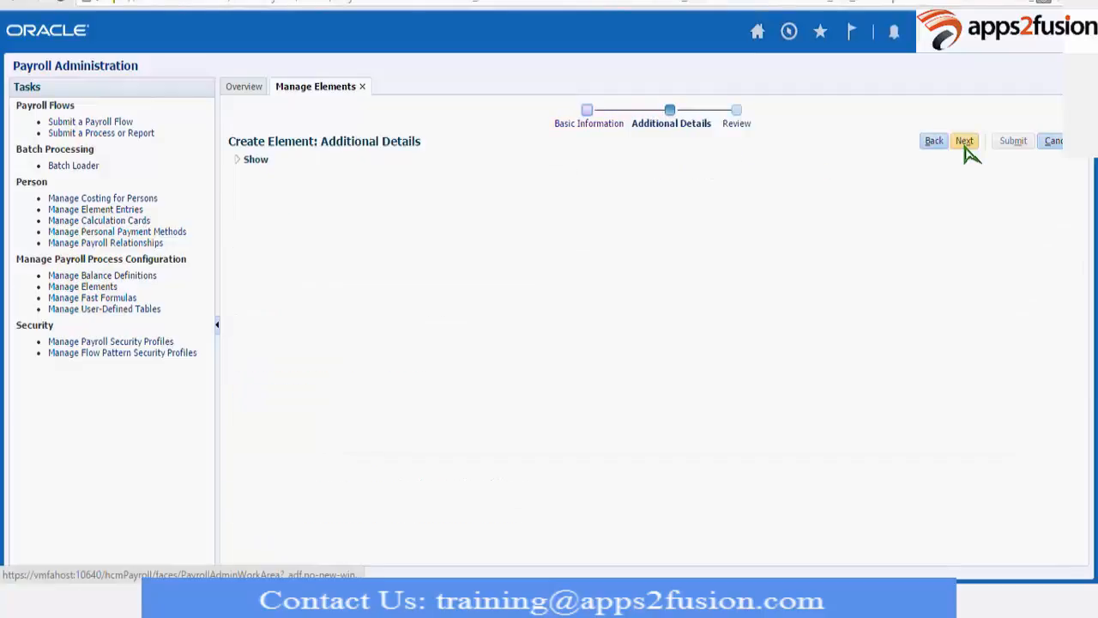
{"action": "left_click", "coordinate": [965, 147]}
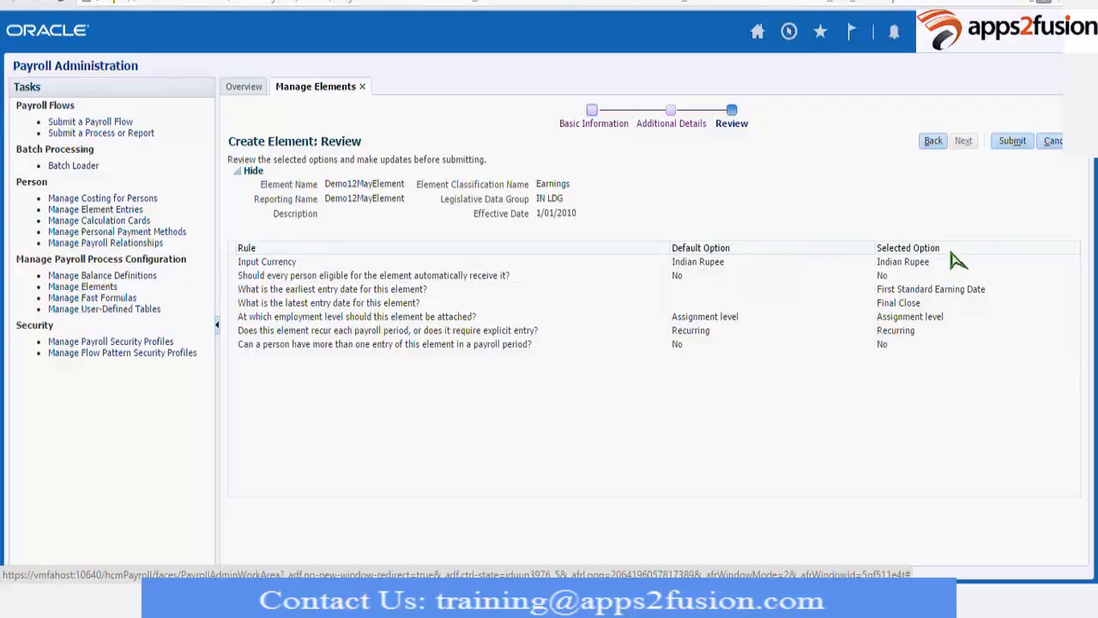
{"action": "left_click", "coordinate": [1014, 144]}
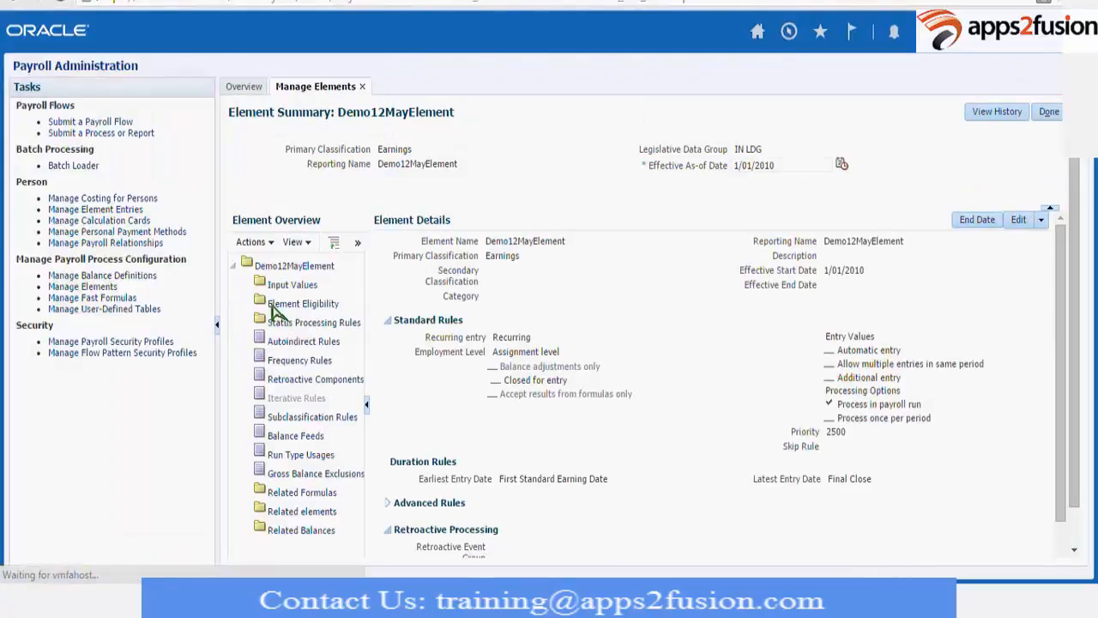
Create a new input value for the Demo12MayElement element and name it DemoSal.
{"action": "left_click", "coordinate": [284, 289]}
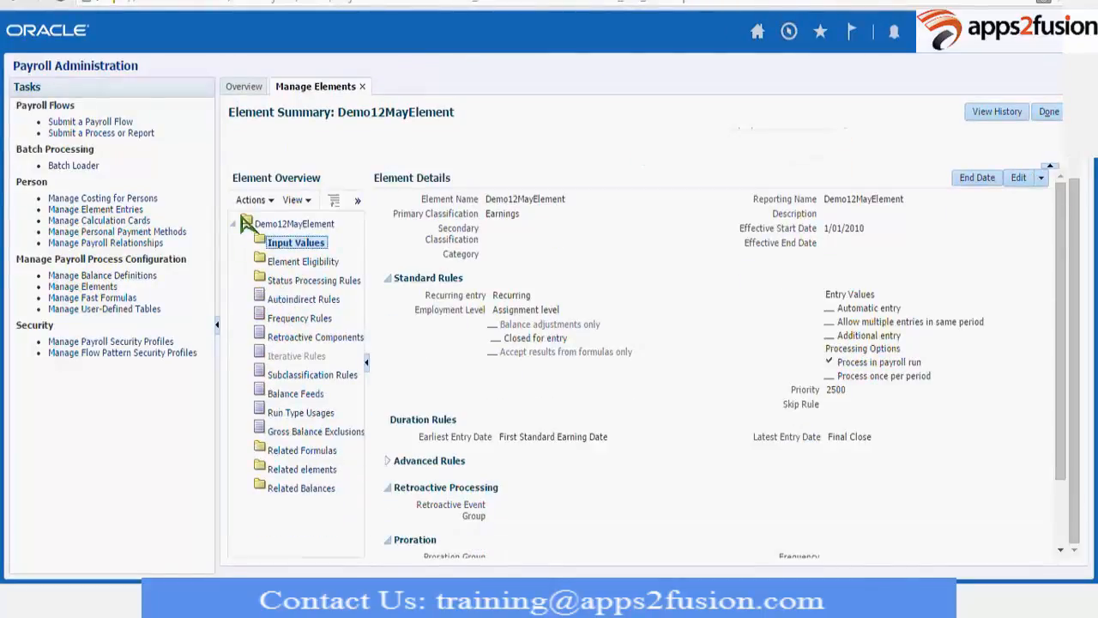
{"action": "left_click", "coordinate": [257, 200]}
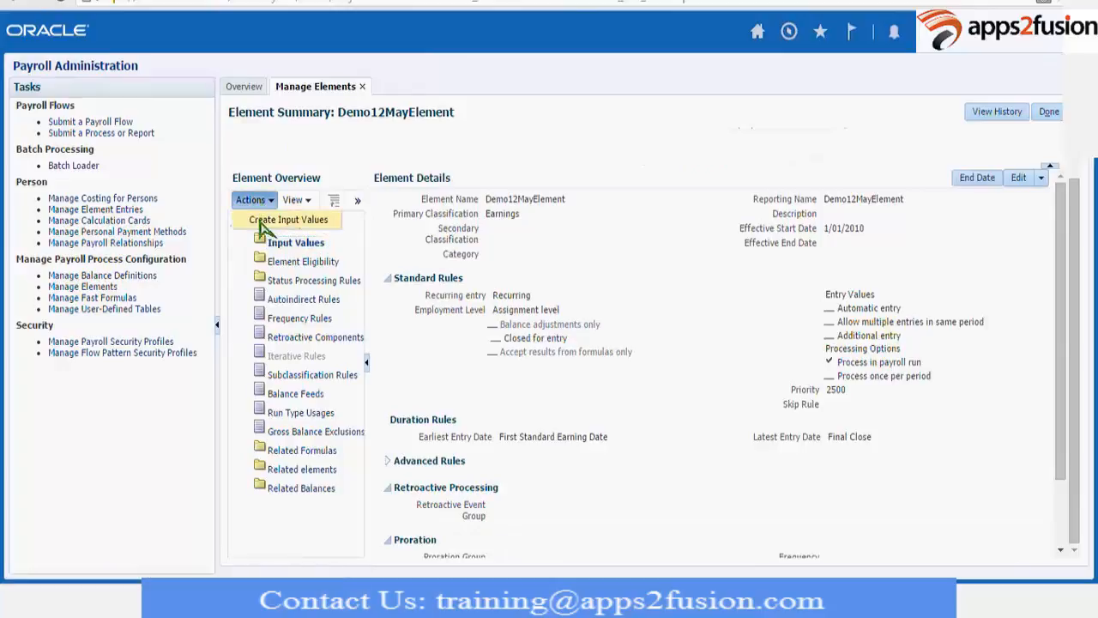
{"action": "left_click", "coordinate": [474, 262]}
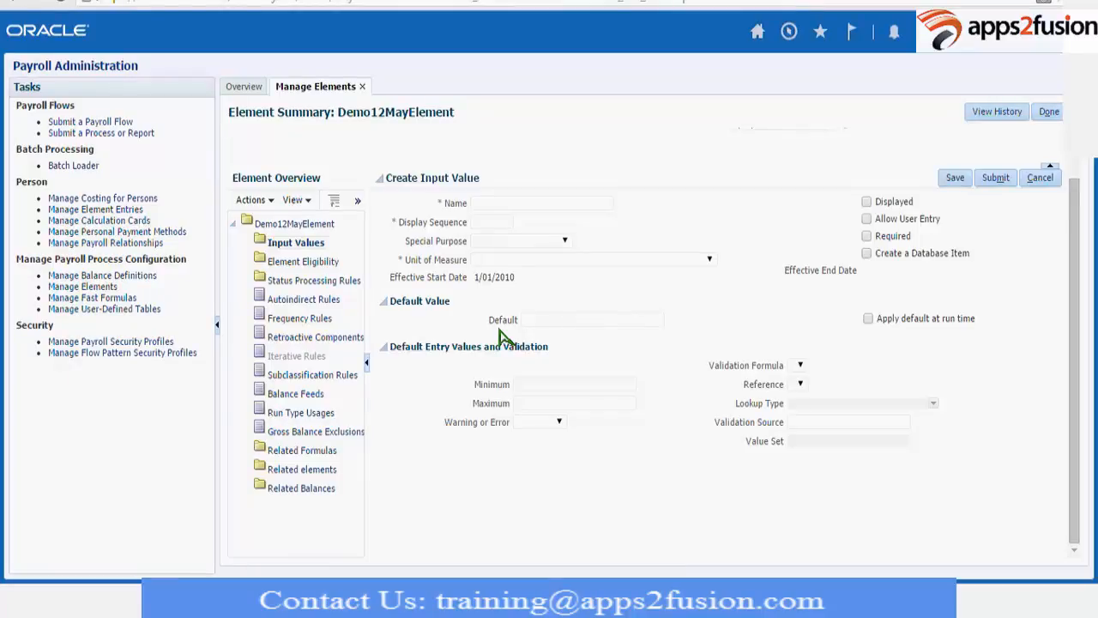
{"action": "left_click", "coordinate": [513, 206]}
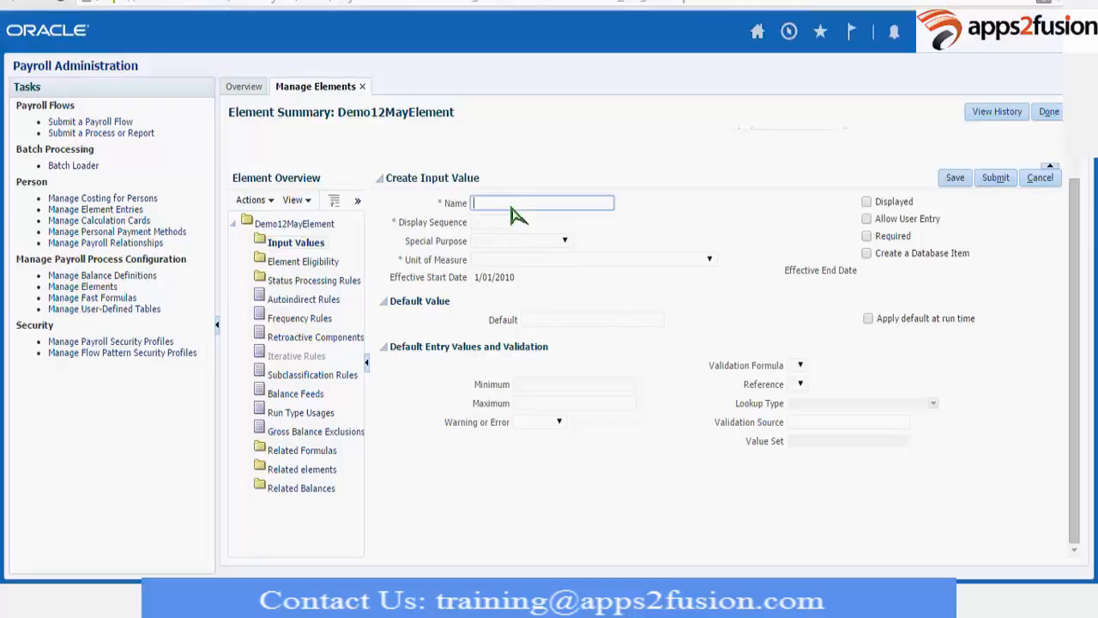
{"action": "type", "text": "Demo"}
{"action": "key", "text": "Tab"}
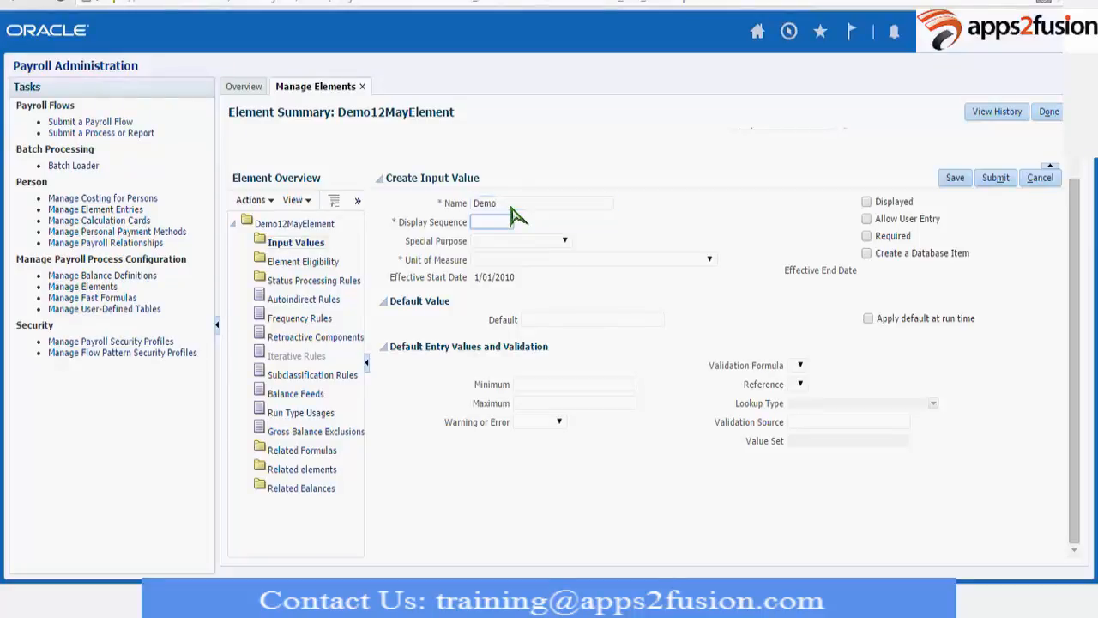
{"action": "key", "text": "shift+Tab"}
{"action": "key", "text": "End"}
{"action": "type", "text": "Sal"}
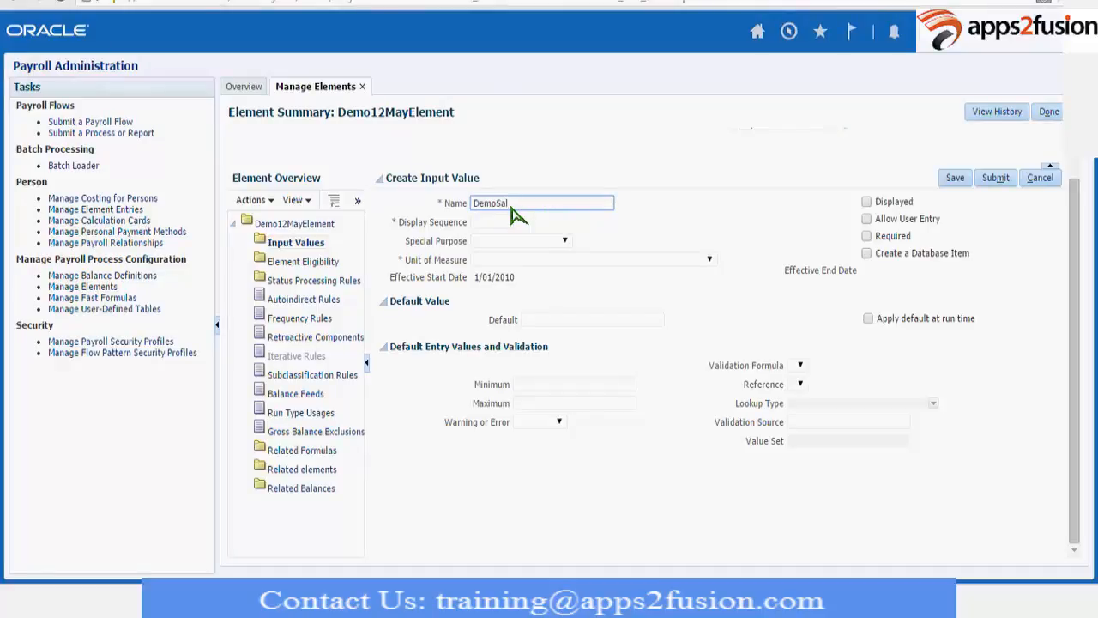
{"action": "key", "text": "Tab"}
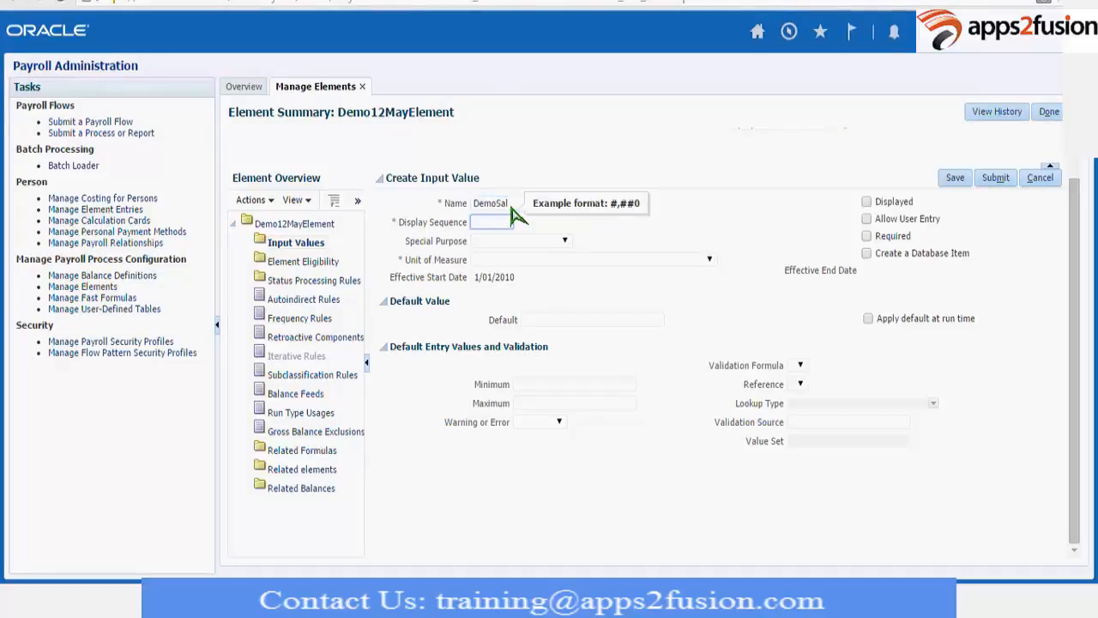
Set the DemoSal input value's display sequence to 1 and its unit of measure to Number.
{"action": "key", "text": "Tab"}
{"action": "key", "text": "Tab"}
{"action": "key", "text": "Down"}
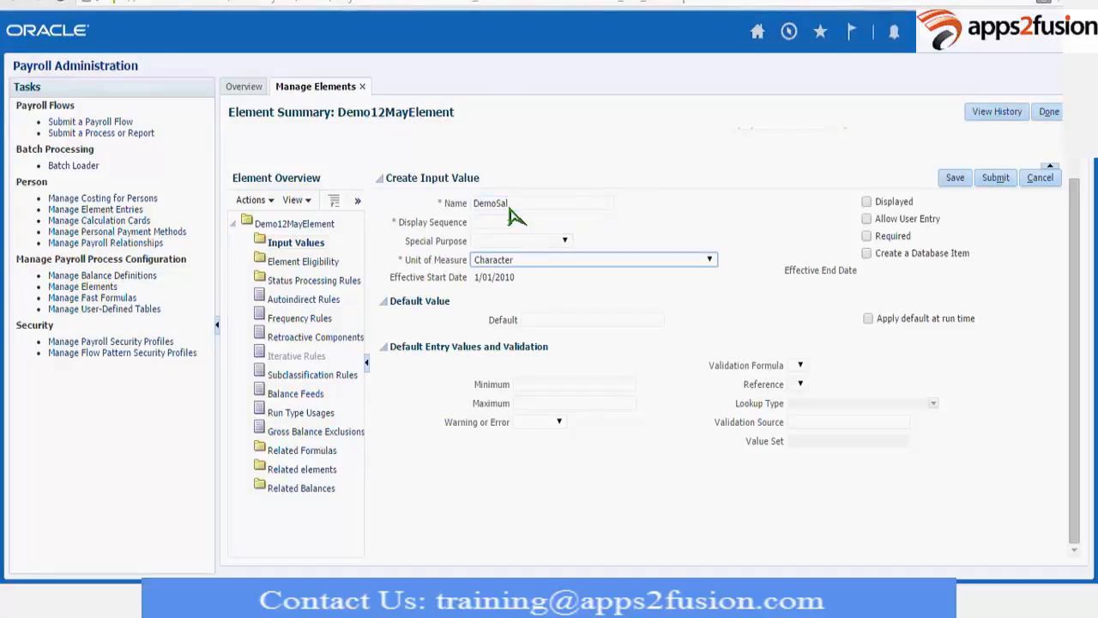
{"action": "key", "text": "n"}
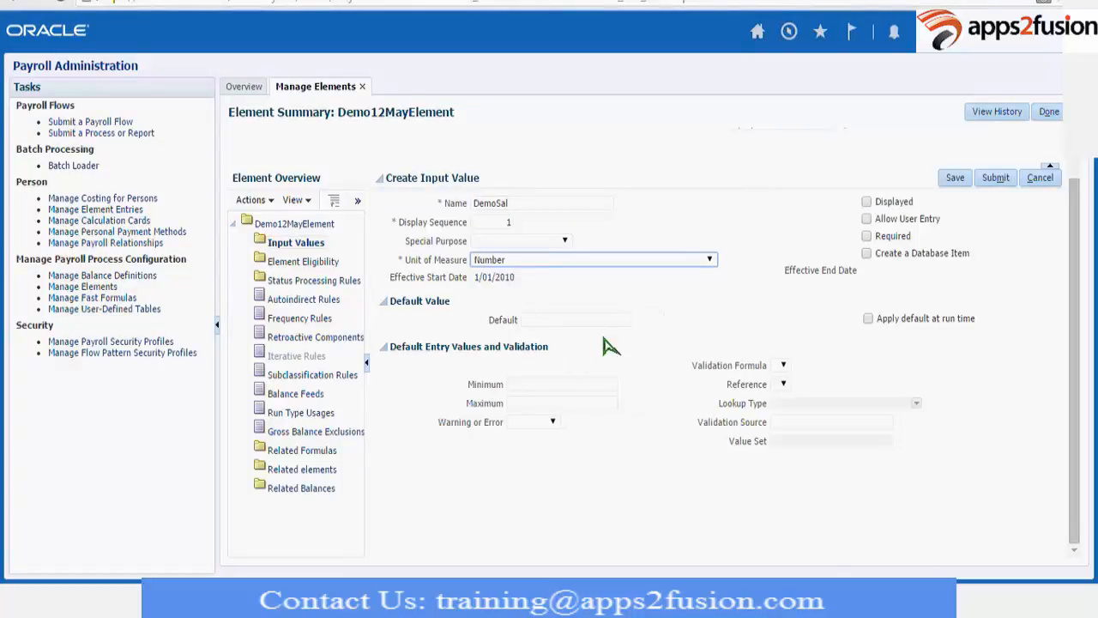
Enable Displayed and Allow User Entry for the DemoSal input value and submit it.
{"action": "left_click", "coordinate": [867, 202]}
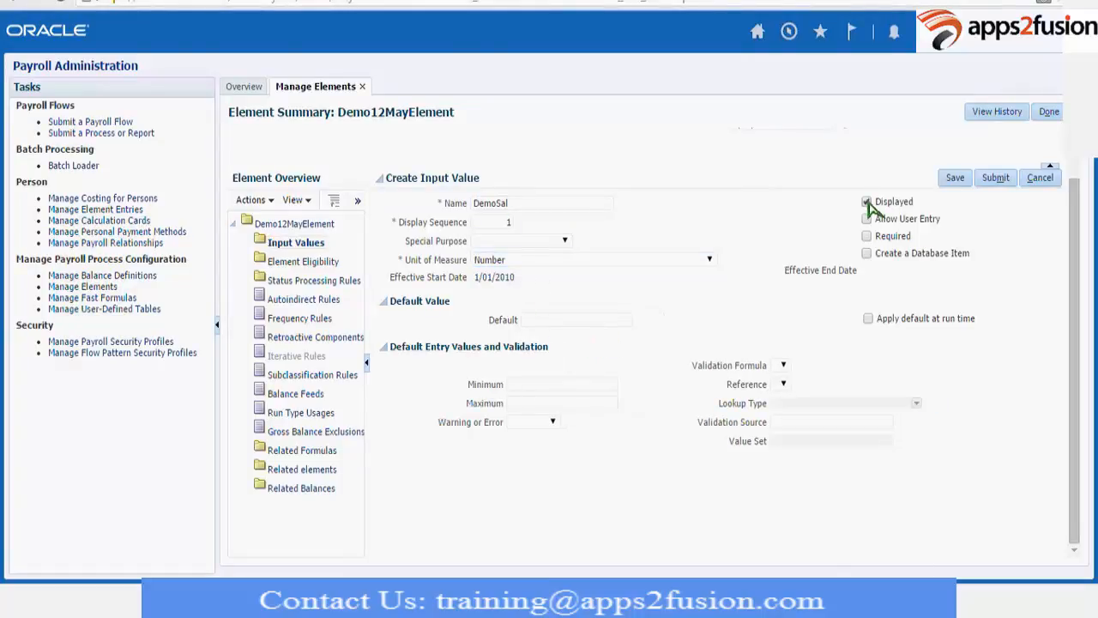
{"action": "left_click", "coordinate": [866, 218]}
{"action": "left_click", "coordinate": [983, 181]}
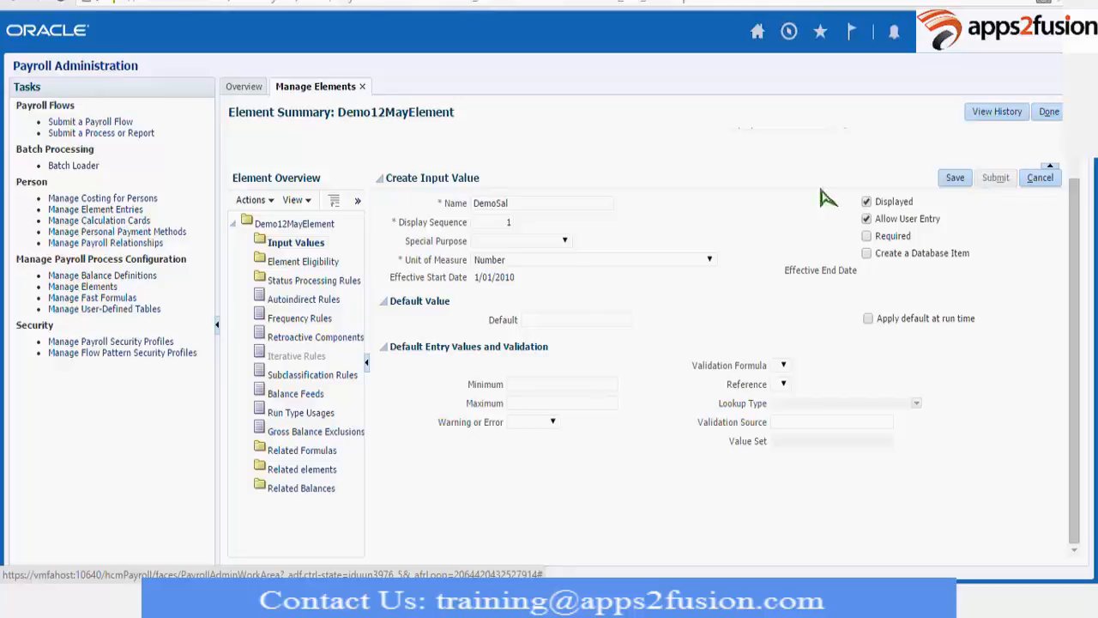
Create an element eligibility named DemoEligibility for Demo12MayElement with a start date of 1/01/2010 and submit it.
{"action": "left_click", "coordinate": [309, 264]}
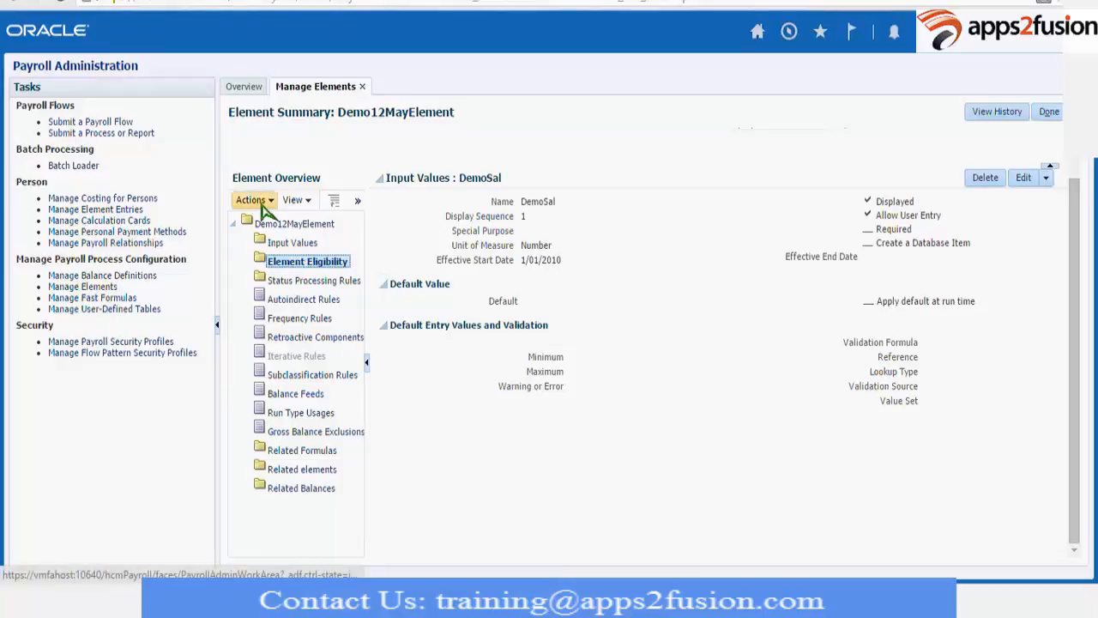
{"action": "left_click", "coordinate": [257, 203]}
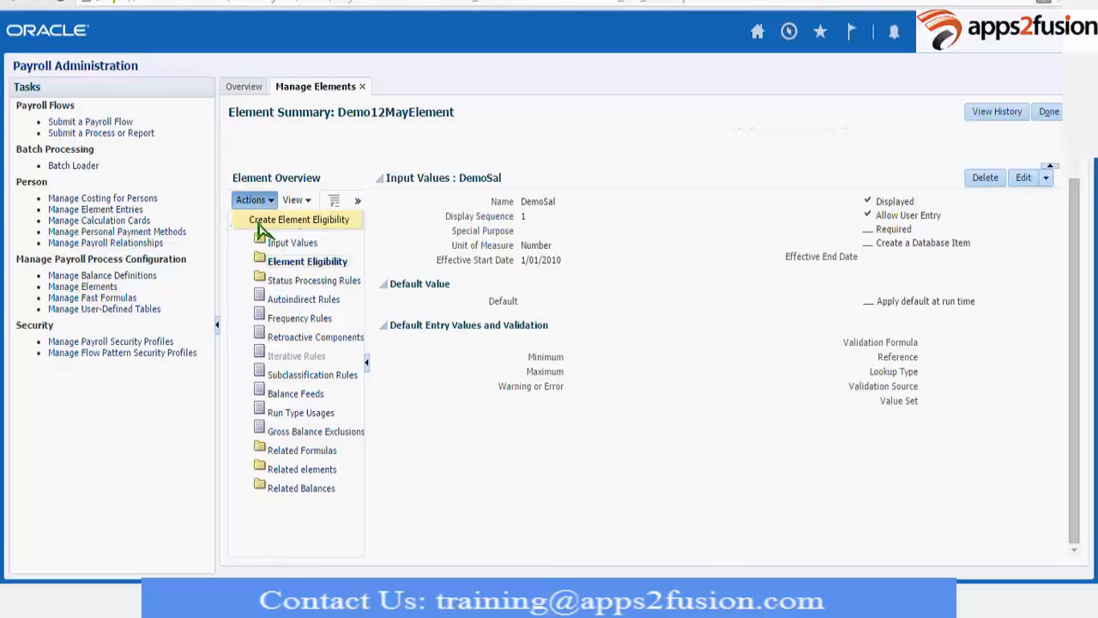
{"action": "left_click", "coordinate": [259, 222]}
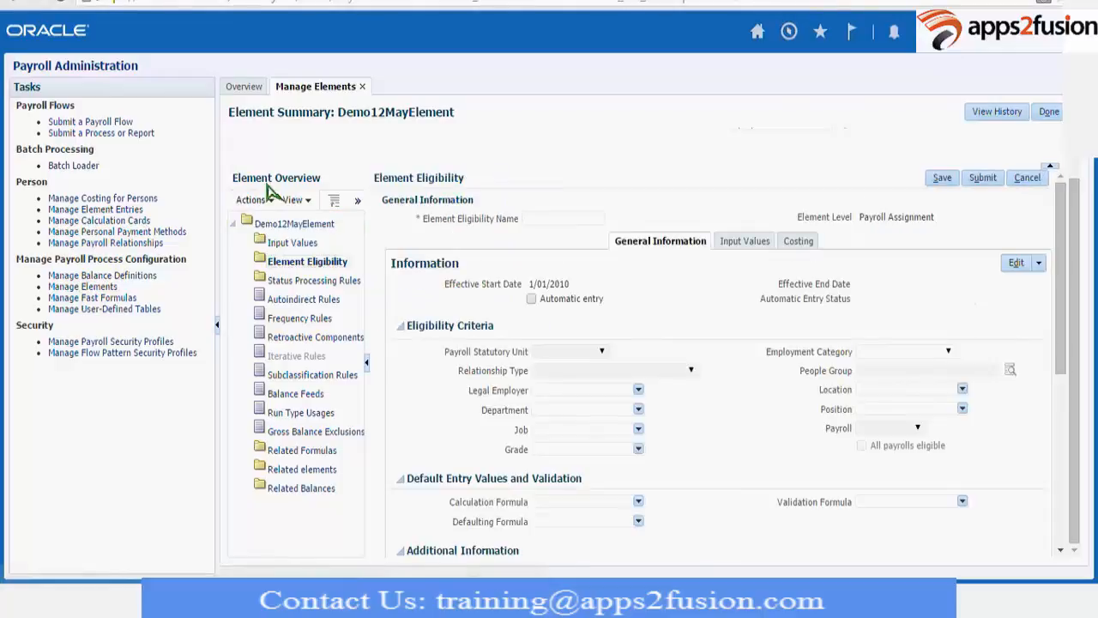
{"action": "left_click", "coordinate": [562, 221]}
{"action": "type", "text": "De"}
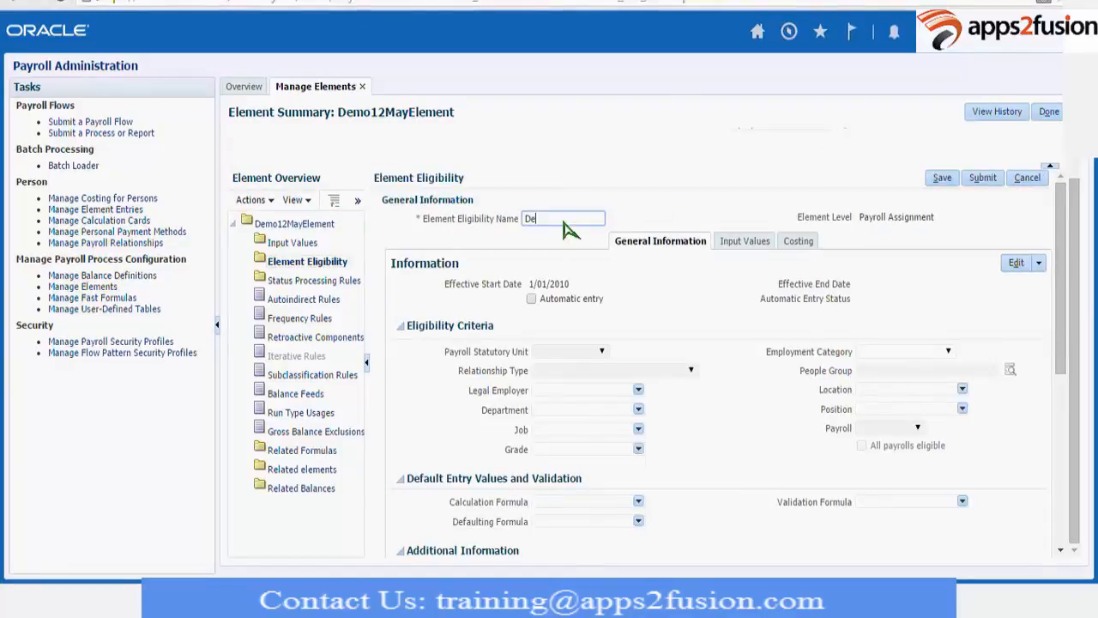
{"action": "type", "text": "moEligibility"}
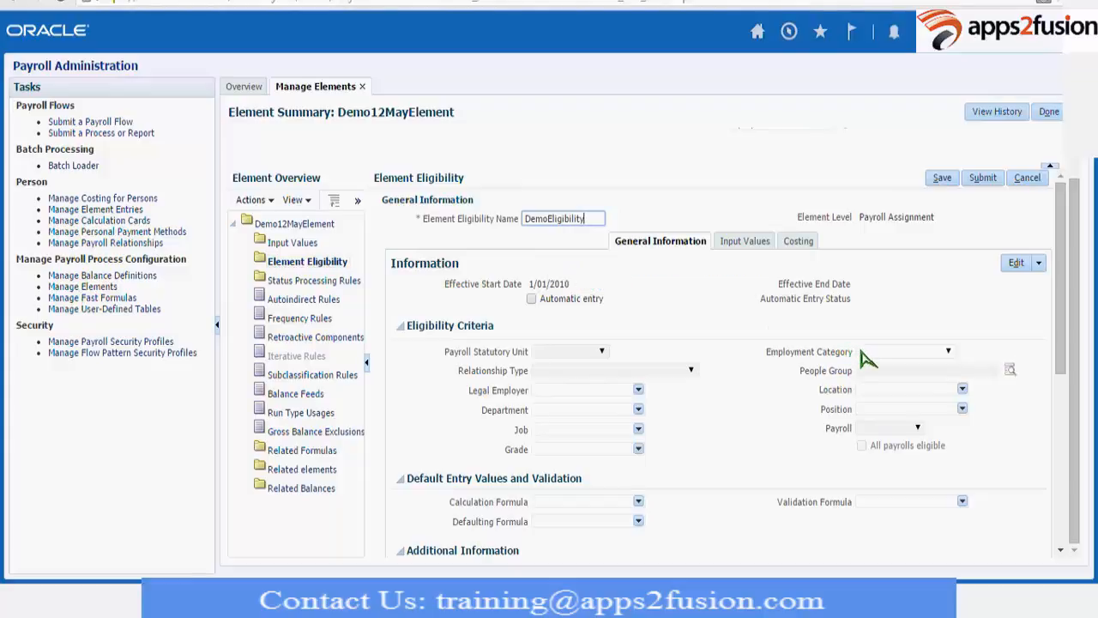
{"action": "scroll", "coordinate": [1081, 146], "scroll_direction": "up", "scroll_amount": 1}
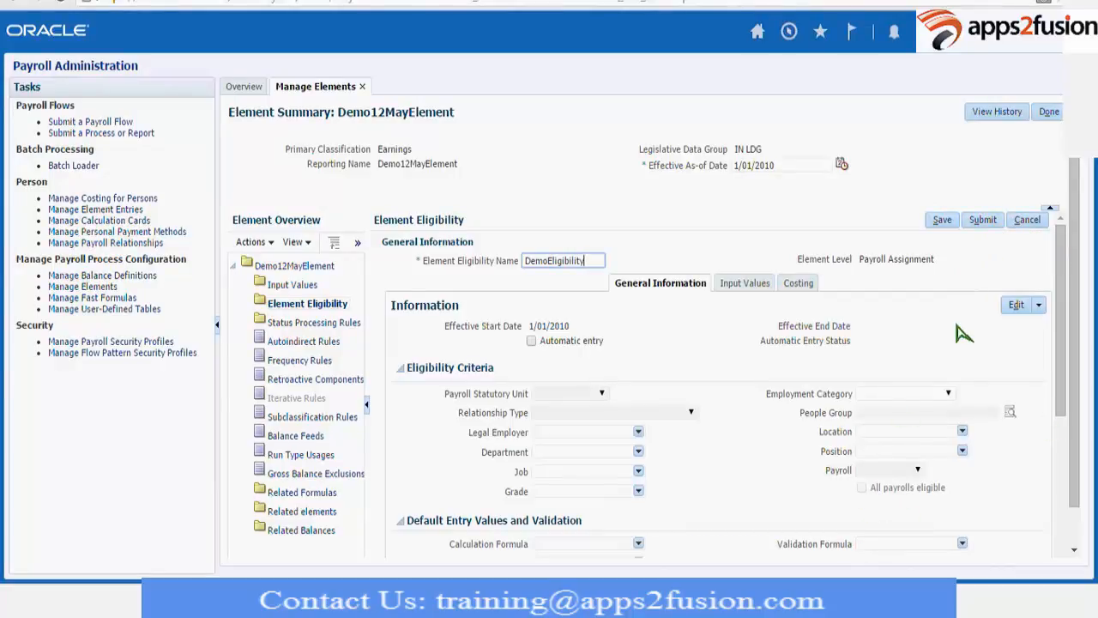
{"action": "left_click", "coordinate": [1001, 220]}
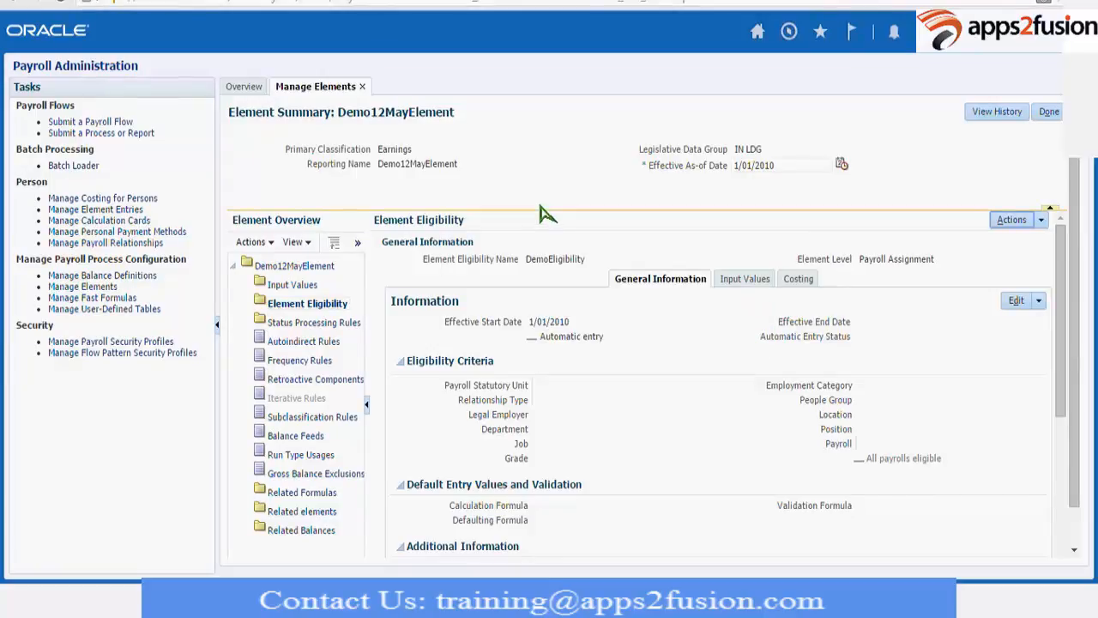
Delete the DemoEligibility element eligibility record and confirm the deletion.
{"action": "left_click", "coordinate": [292, 284]}
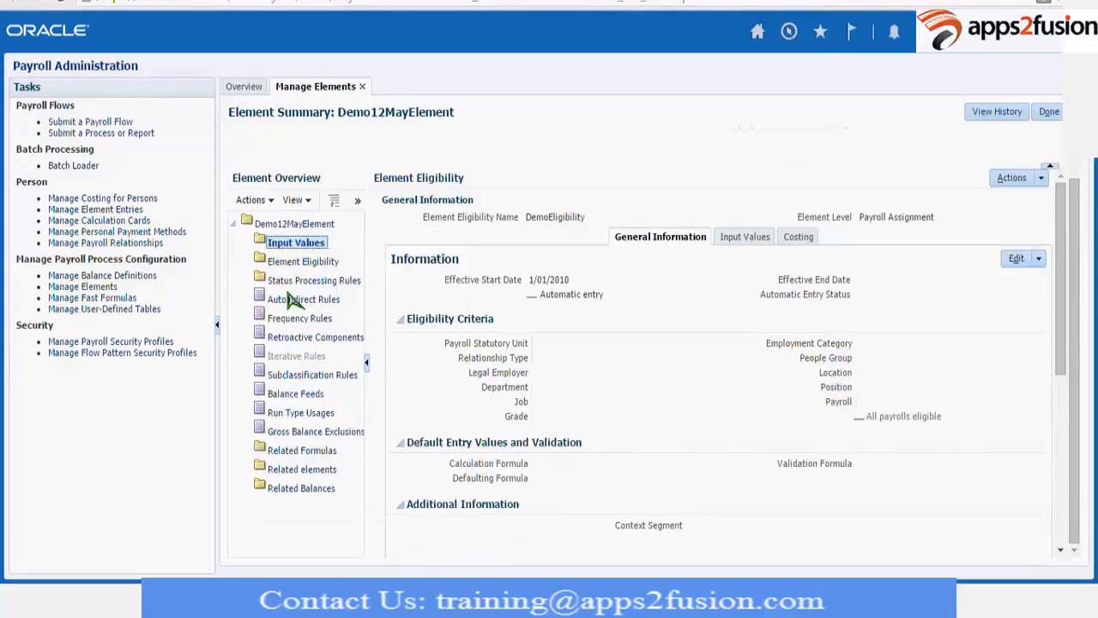
{"action": "left_click", "coordinate": [297, 261]}
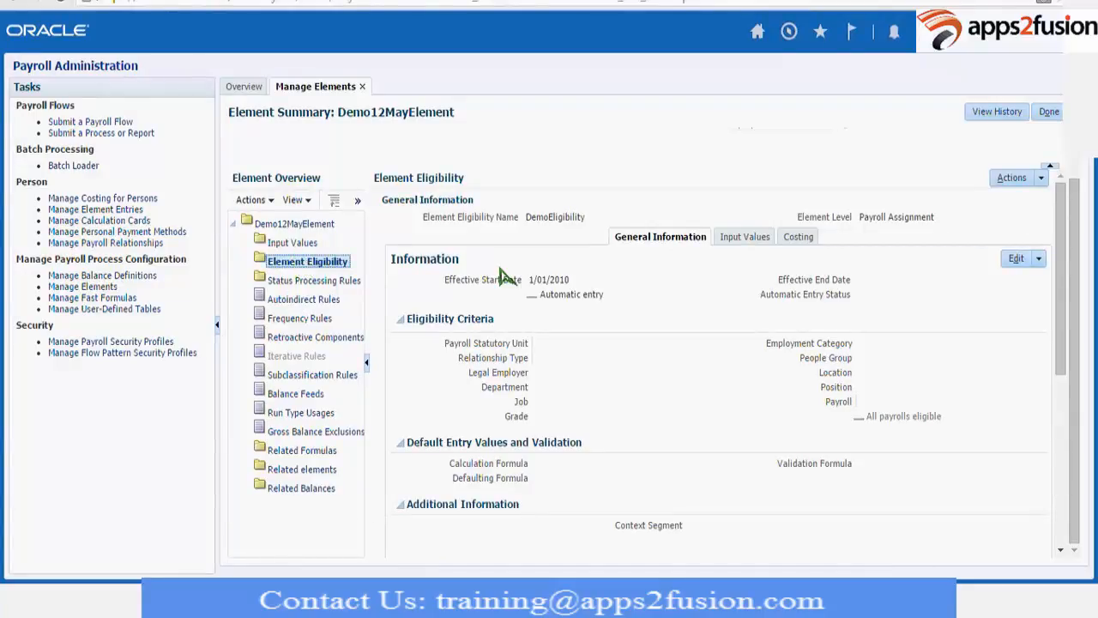
{"action": "left_click", "coordinate": [1042, 178]}
{"action": "left_click", "coordinate": [1002, 229]}
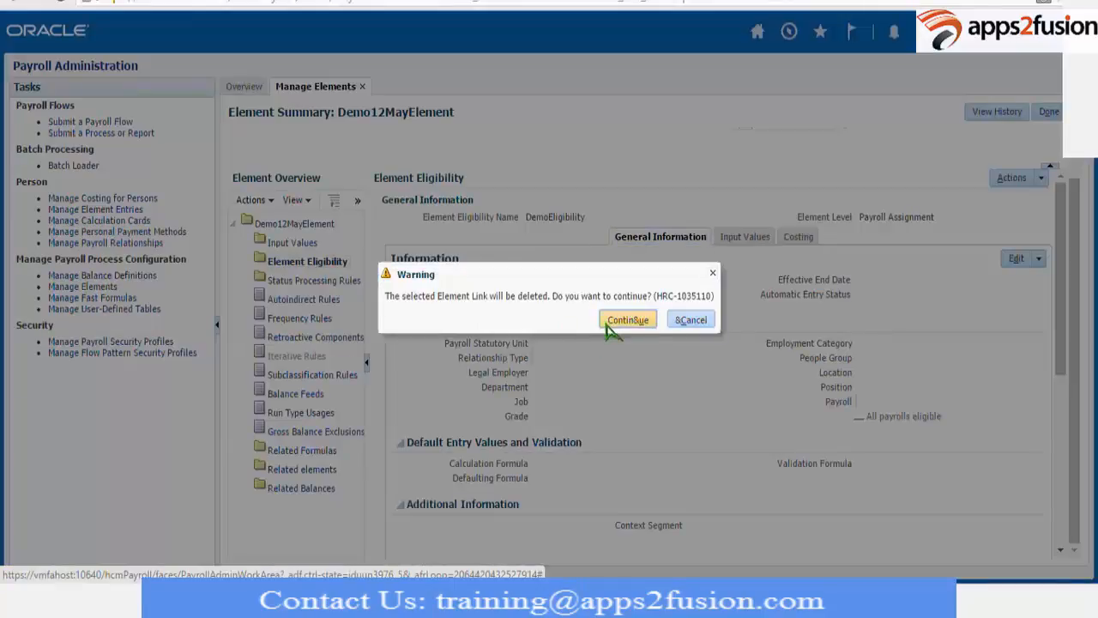
{"action": "left_click", "coordinate": [609, 323]}
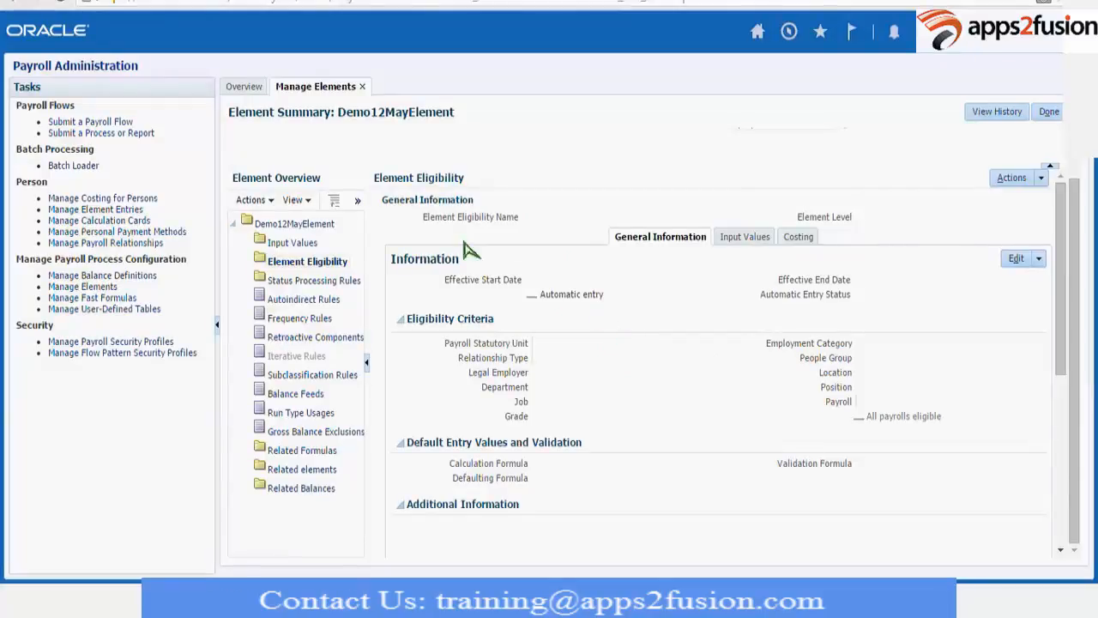
{"action": "left_click", "coordinate": [251, 200]}
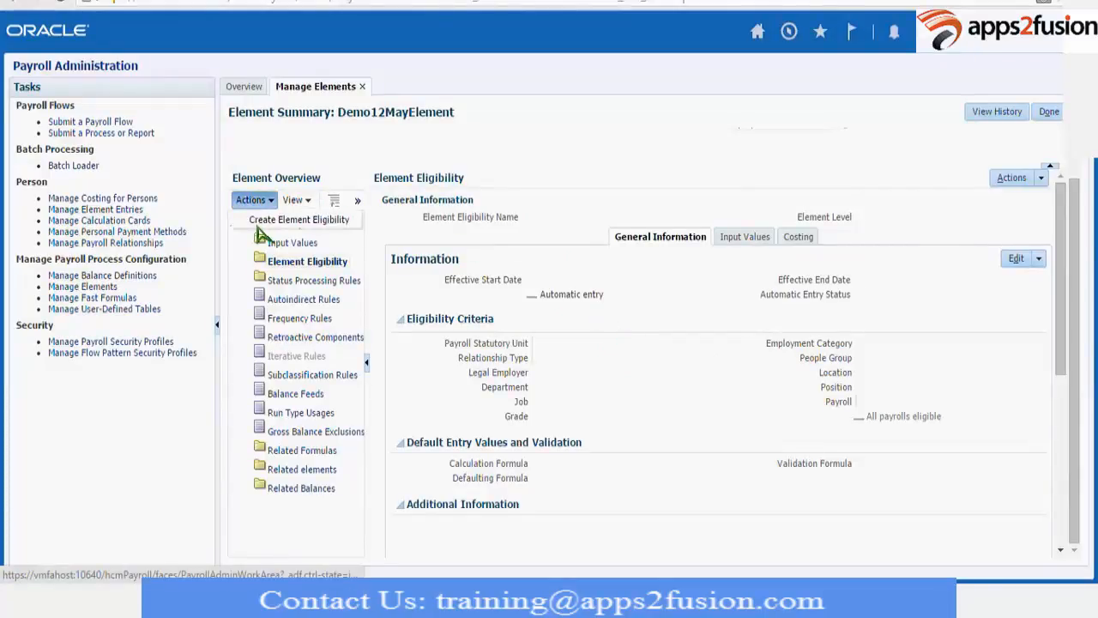
{"action": "left_click", "coordinate": [506, 278]}
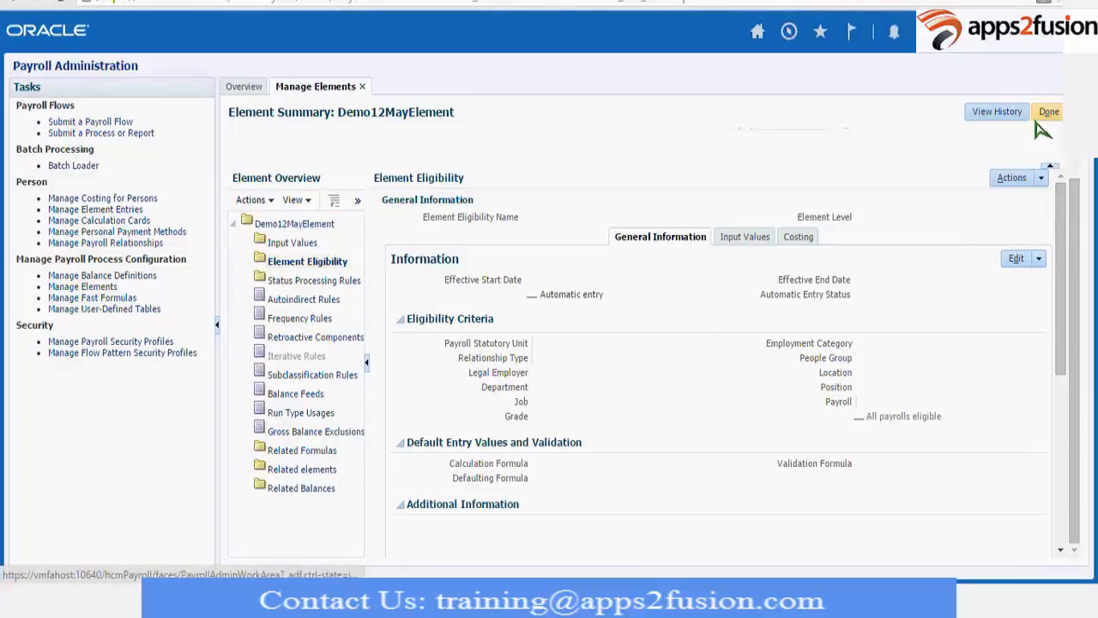
{"action": "left_click", "coordinate": [1039, 259]}
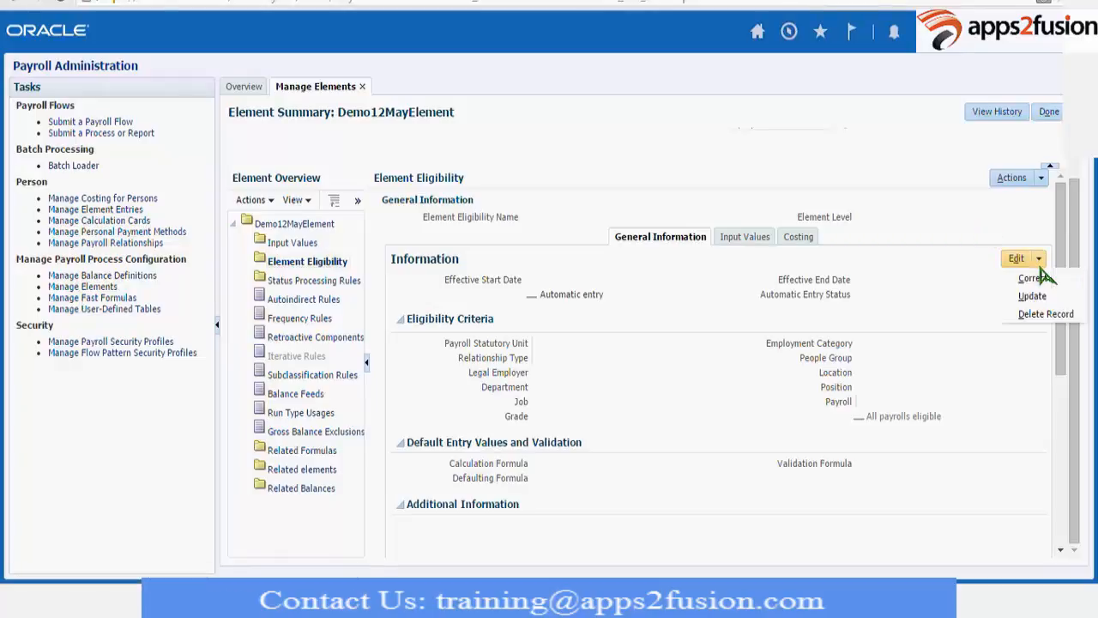
{"action": "left_click", "coordinate": [287, 246]}
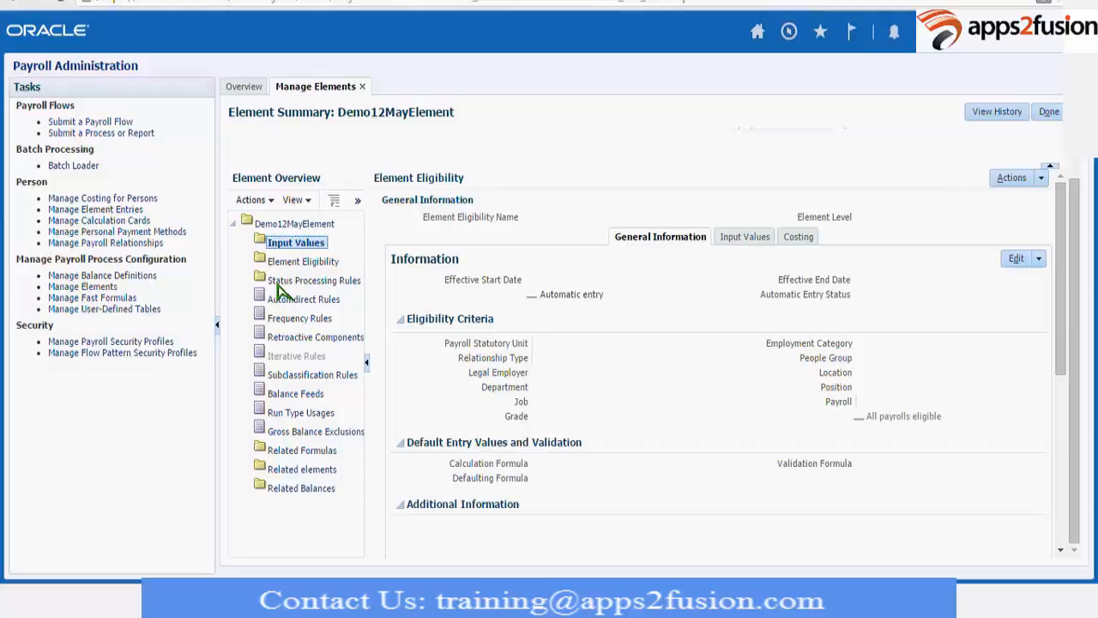
{"action": "left_click", "coordinate": [278, 282]}
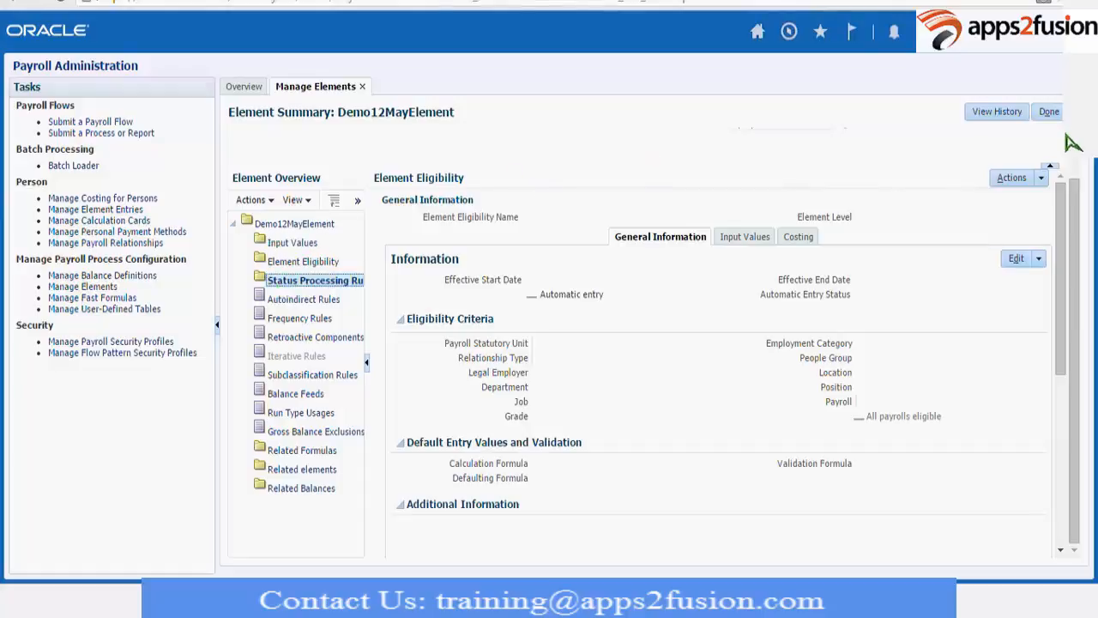
Return to the element search, find Demo12May in the IN LDG legislative data group, and reopen Demo12MayElement.
{"action": "left_click", "coordinate": [1049, 112]}
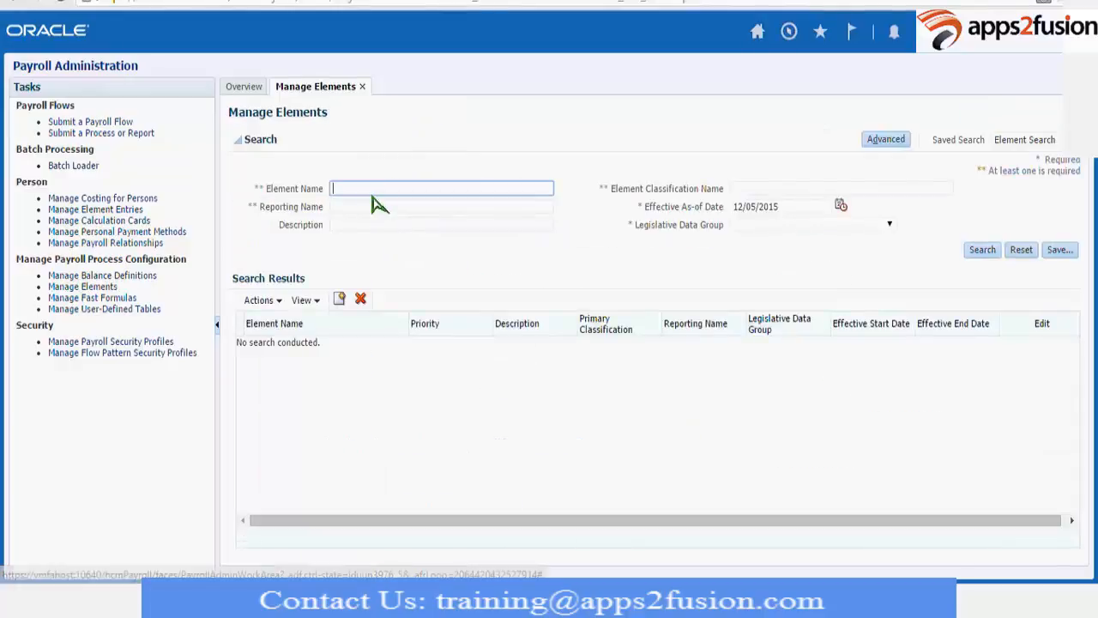
{"action": "type", "text": "Demo12May"}
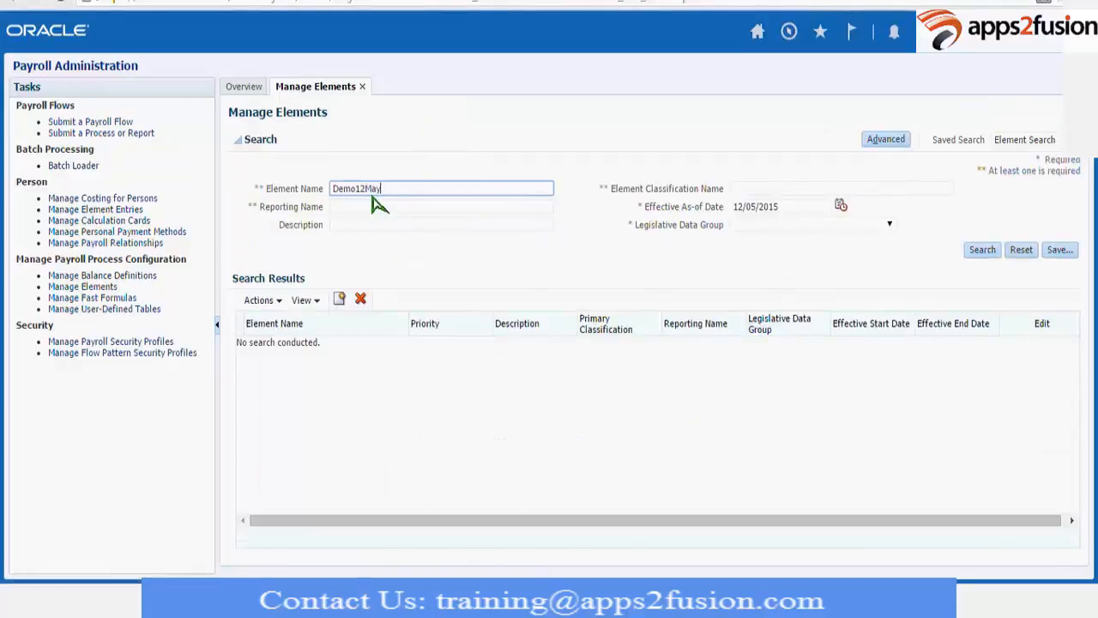
{"action": "key", "text": "Return"}
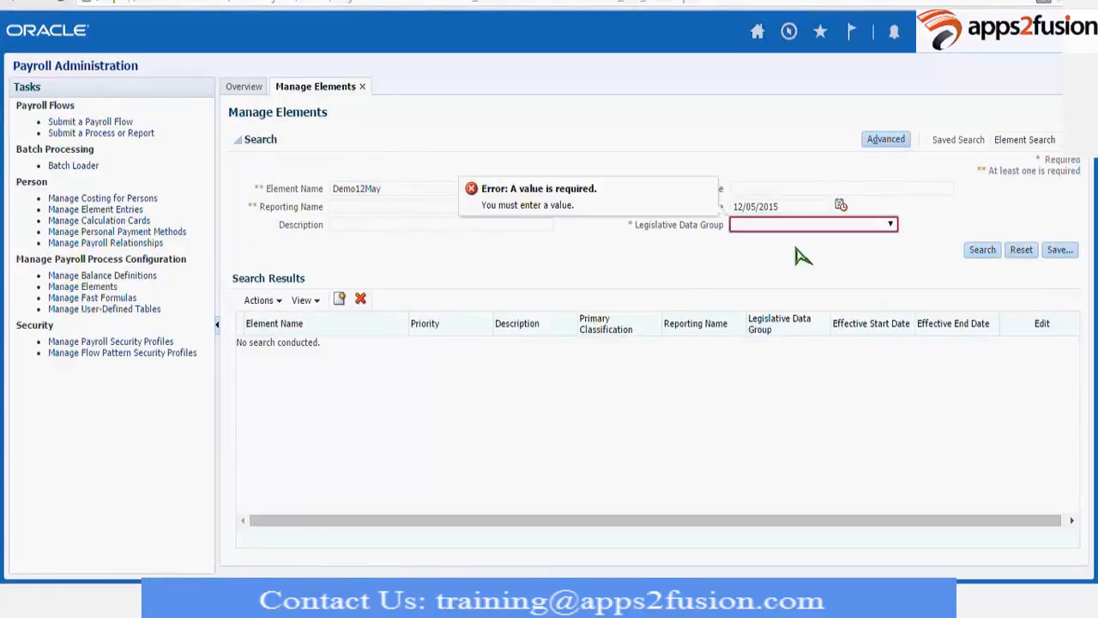
{"action": "left_click", "coordinate": [983, 249]}
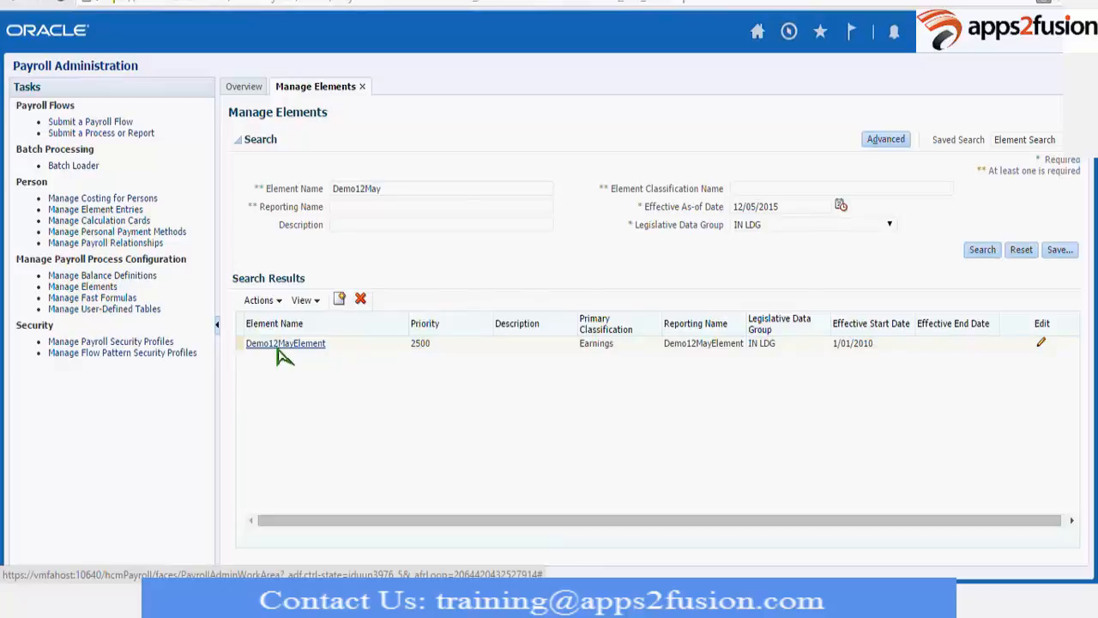
{"action": "left_click", "coordinate": [278, 349]}
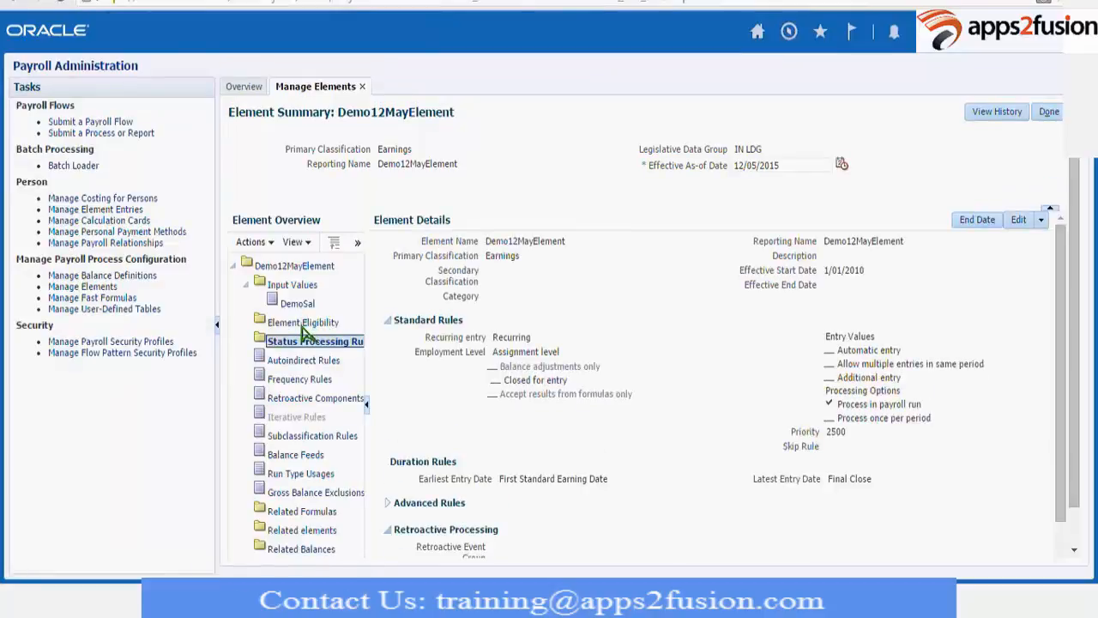
Create an element eligibility named DemoEligibility effective from 12/05/2015, submit it and finish with the element.
{"action": "left_click", "coordinate": [301, 325]}
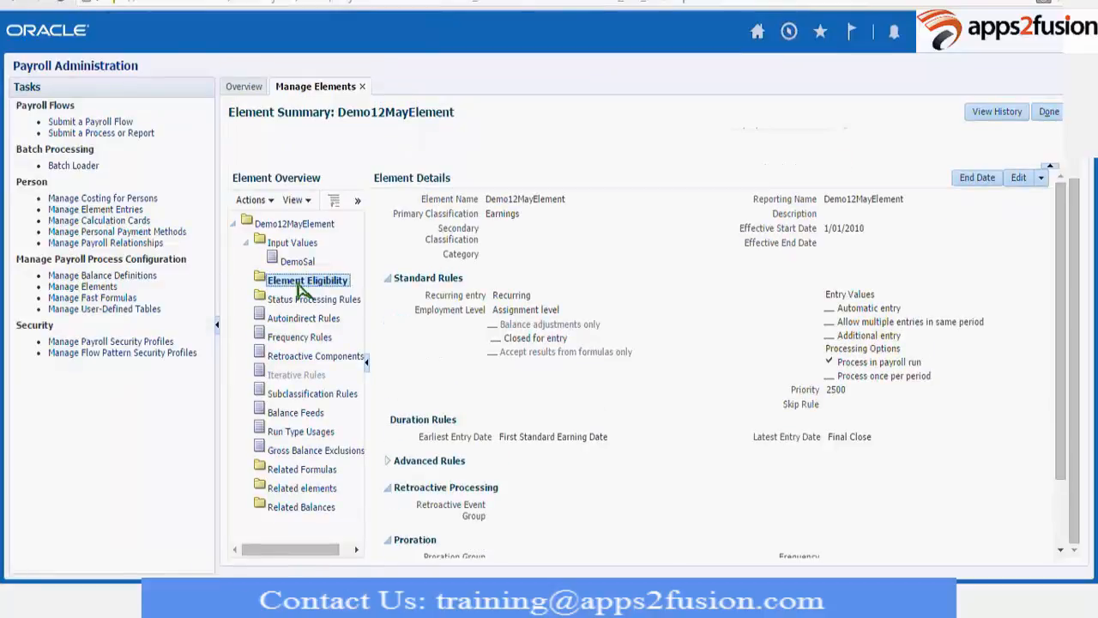
{"action": "left_click", "coordinate": [254, 200]}
{"action": "left_click", "coordinate": [296, 221]}
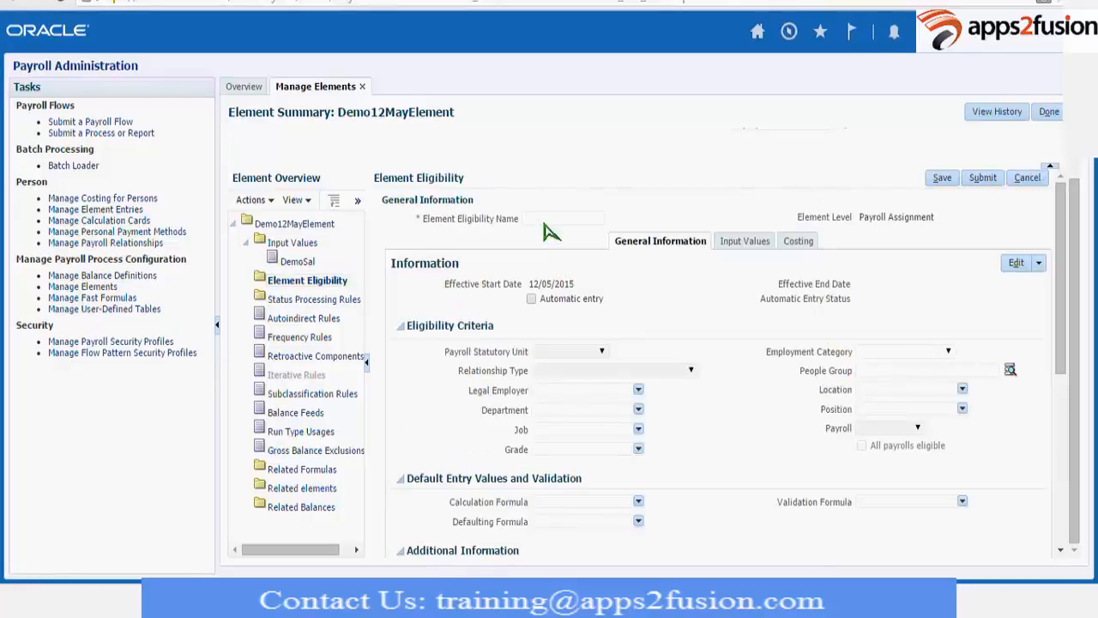
{"action": "left_click", "coordinate": [543, 221]}
{"action": "type", "text": "DemoEligibility"}
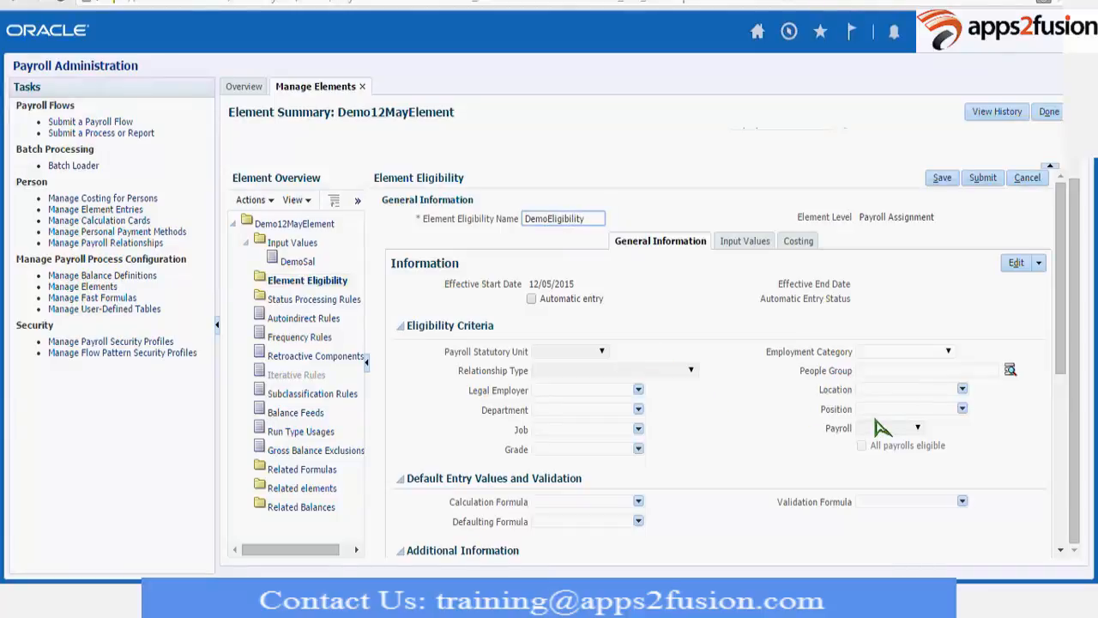
{"action": "left_click", "coordinate": [978, 181]}
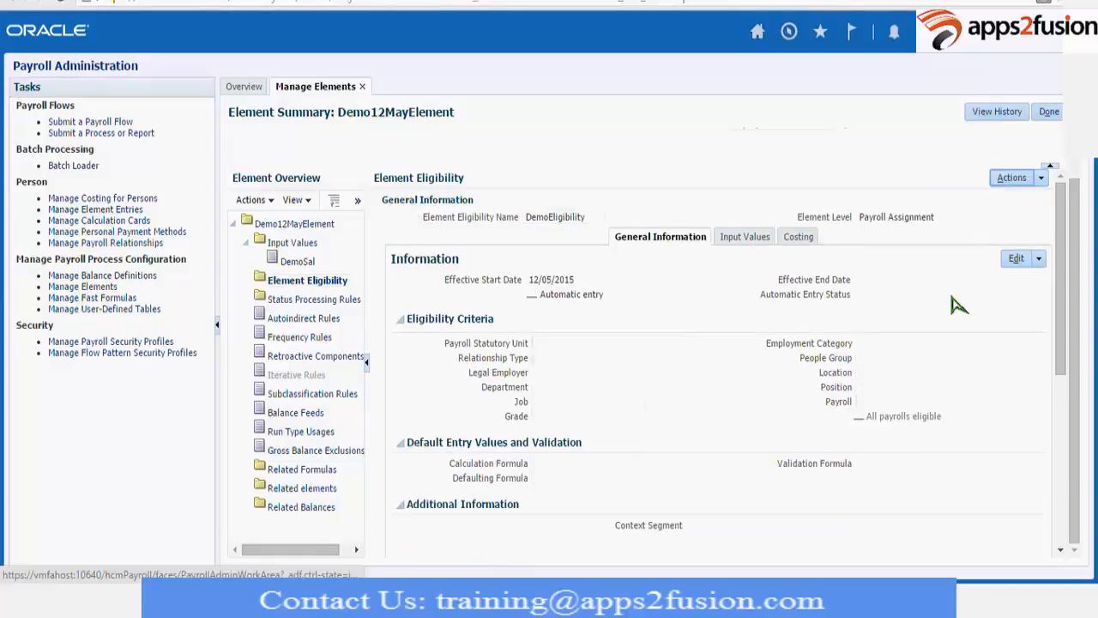
{"action": "left_click", "coordinate": [1048, 111]}
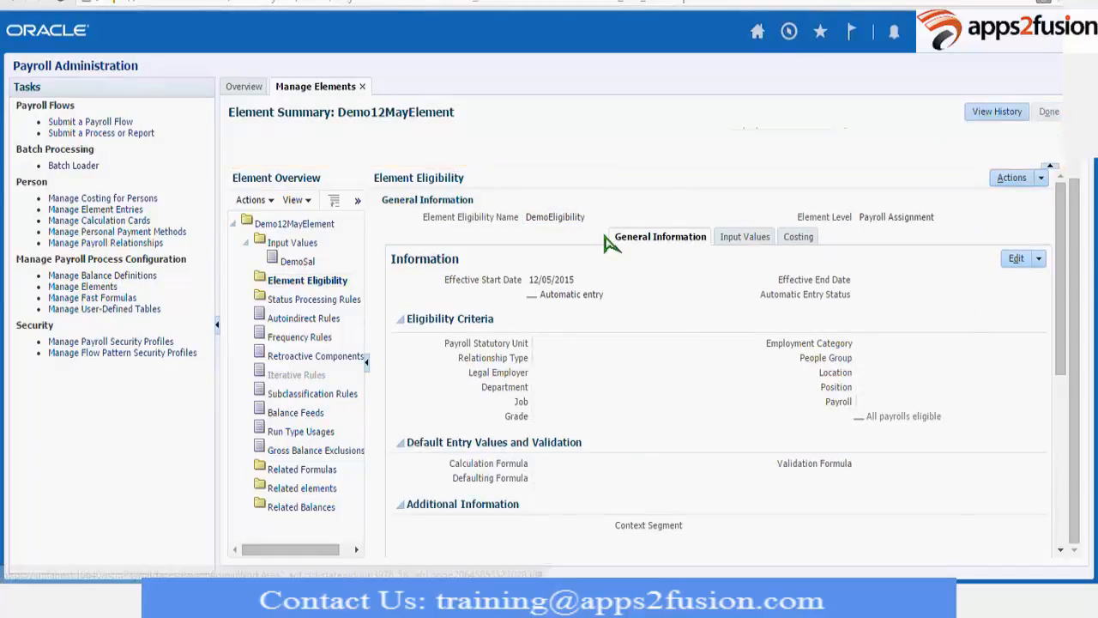
Switch to the Excel batch loader workbook and go to the first columns of the Batch Header Sheet.
{"action": "key", "text": "alt+Tab"}
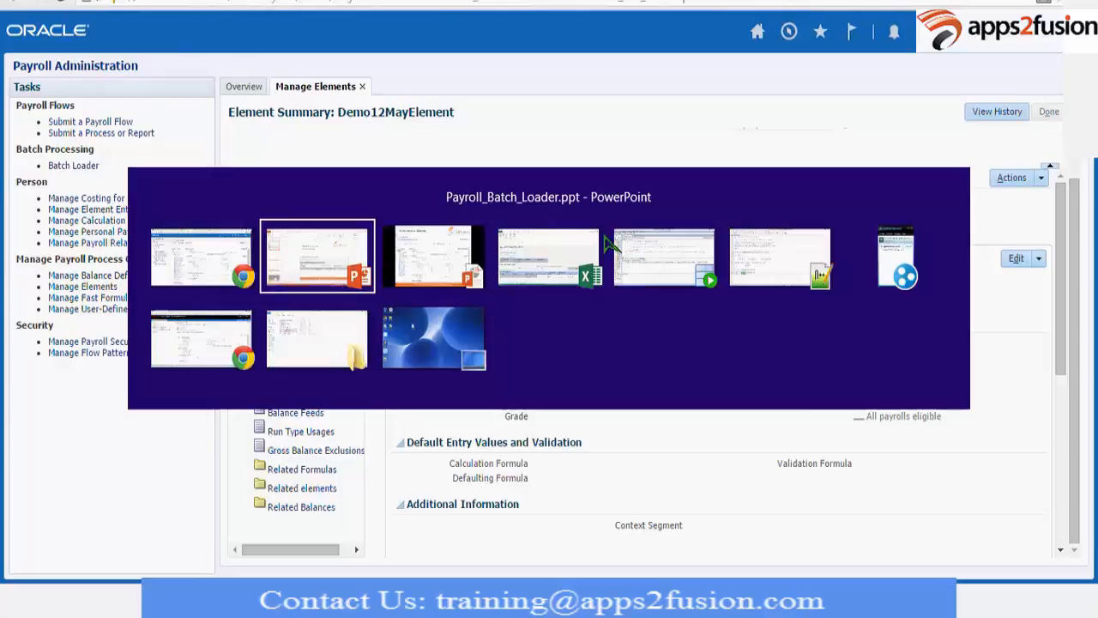
{"action": "left_click", "coordinate": [592, 253]}
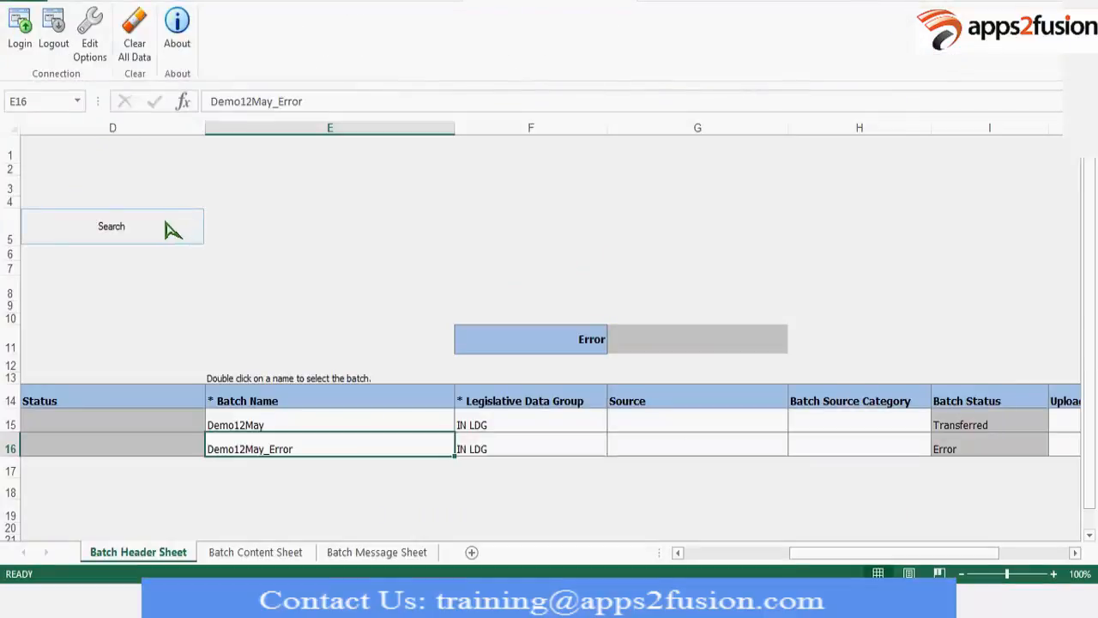
{"action": "left_click", "coordinate": [172, 311]}
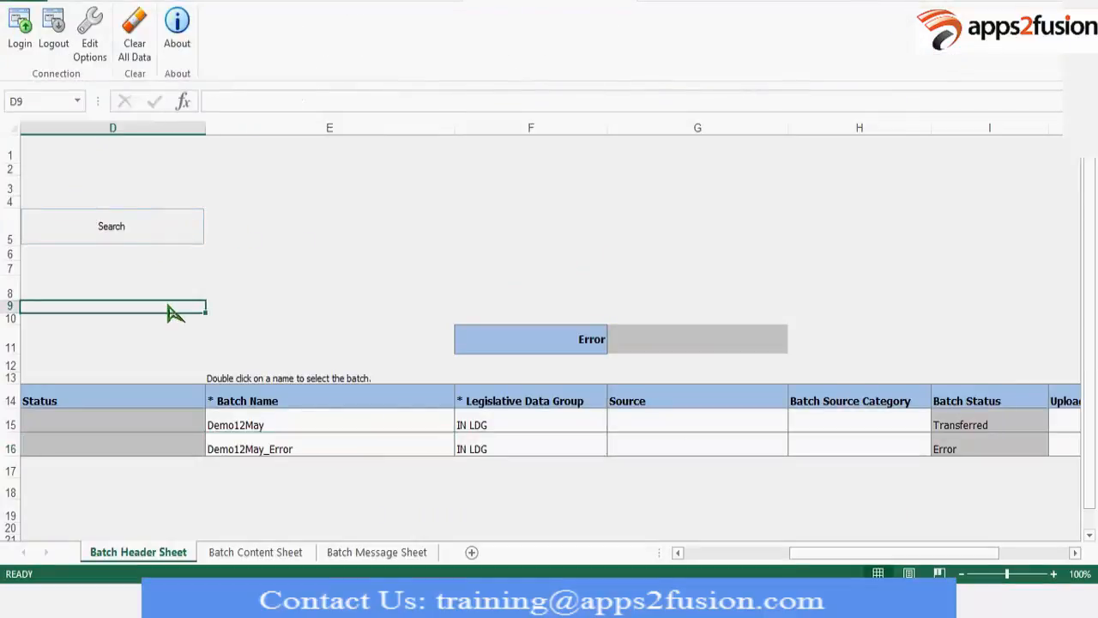
{"action": "key", "text": "Left"}
{"action": "key", "text": "Left"}
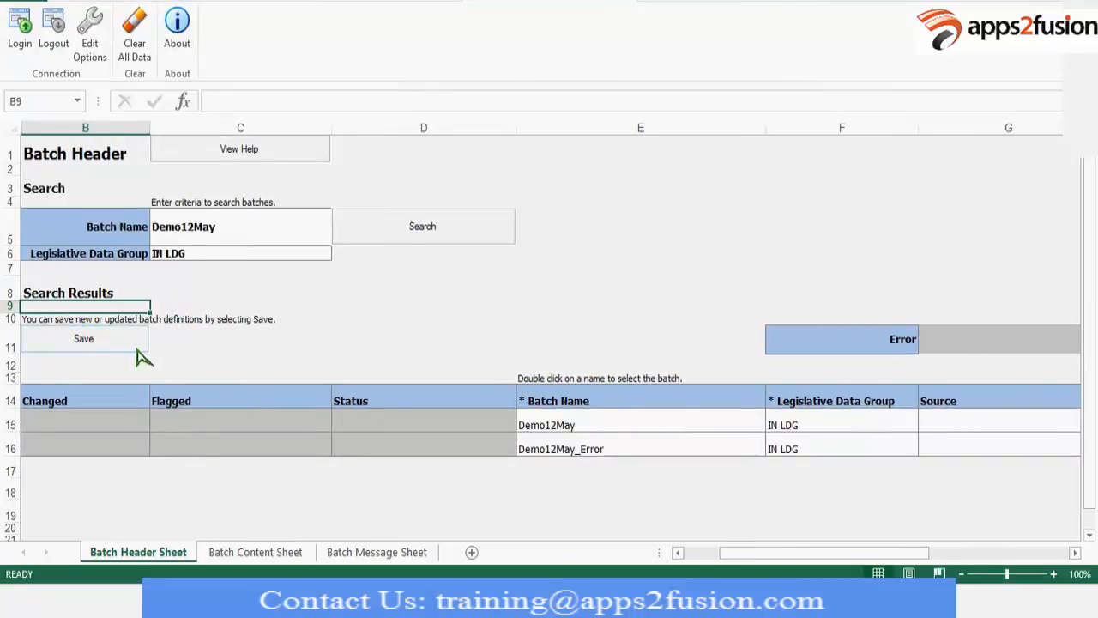
Insert a new row above the existing batches and enter batch name Demo12May_Element with legislative data group IN LDG.
{"action": "left_click", "coordinate": [10, 424]}
{"action": "right_click", "coordinate": [10, 426]}
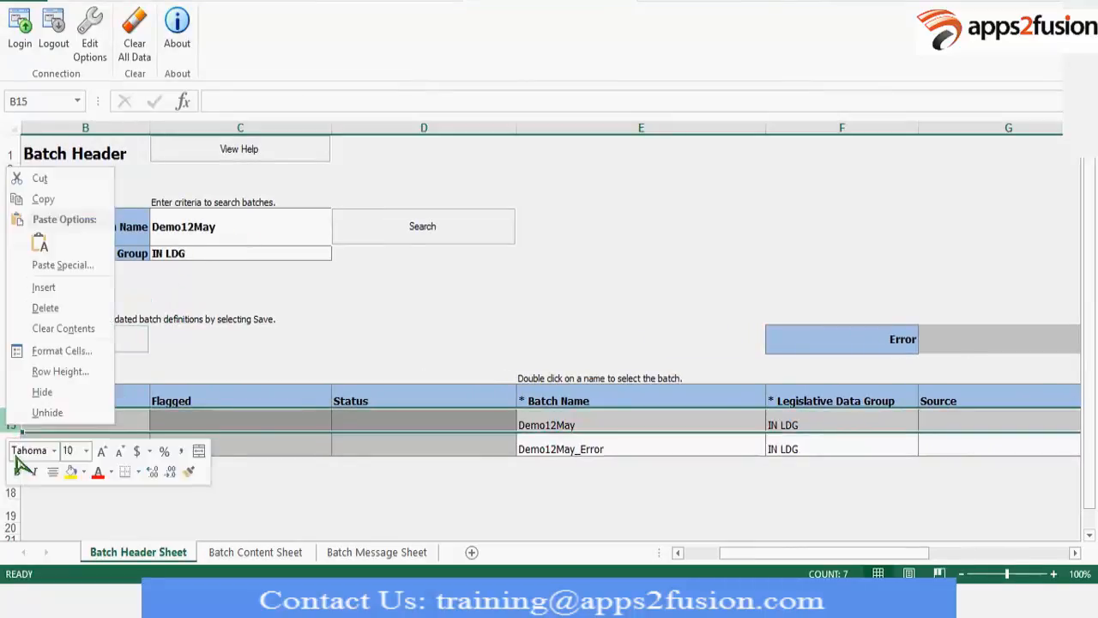
{"action": "left_click", "coordinate": [53, 289]}
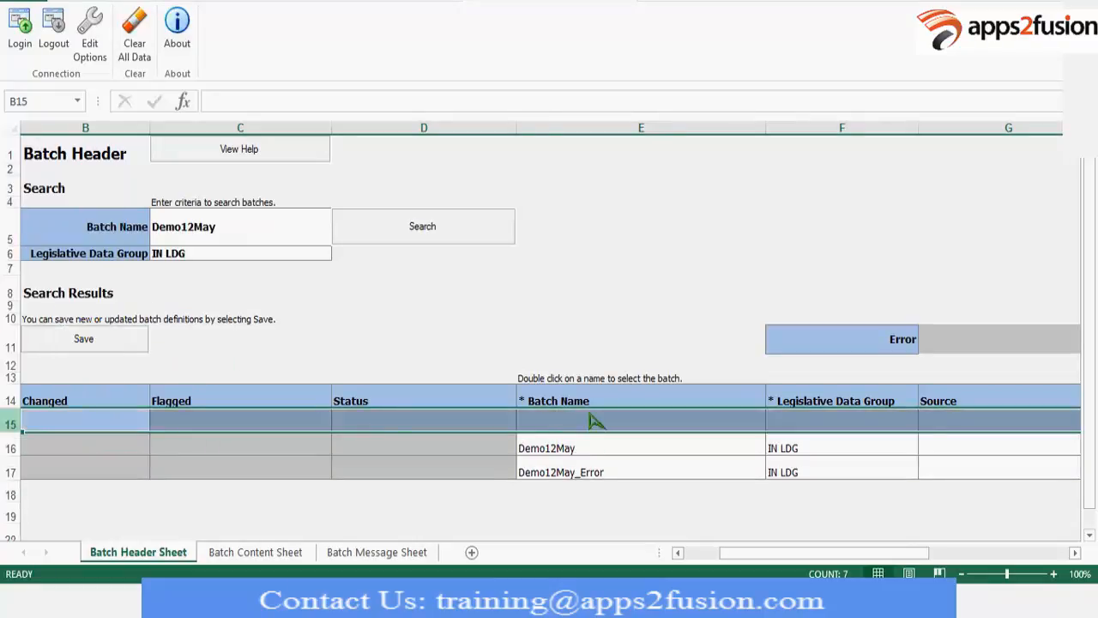
{"action": "left_click", "coordinate": [565, 426]}
{"action": "type", "text": "Demo"}
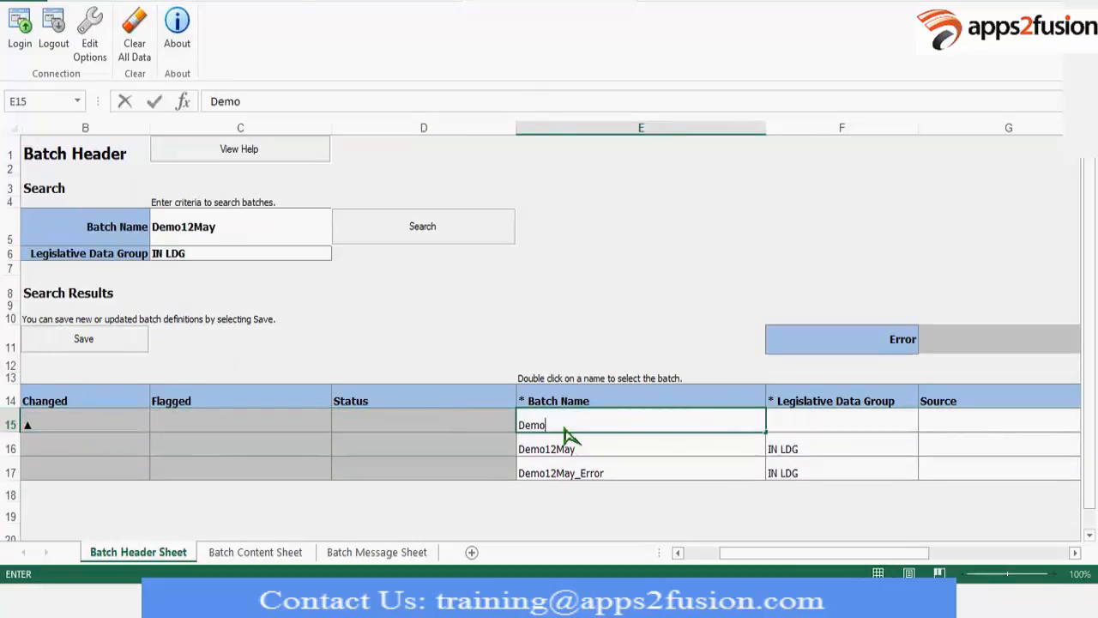
{"action": "type", "text": "12May"}
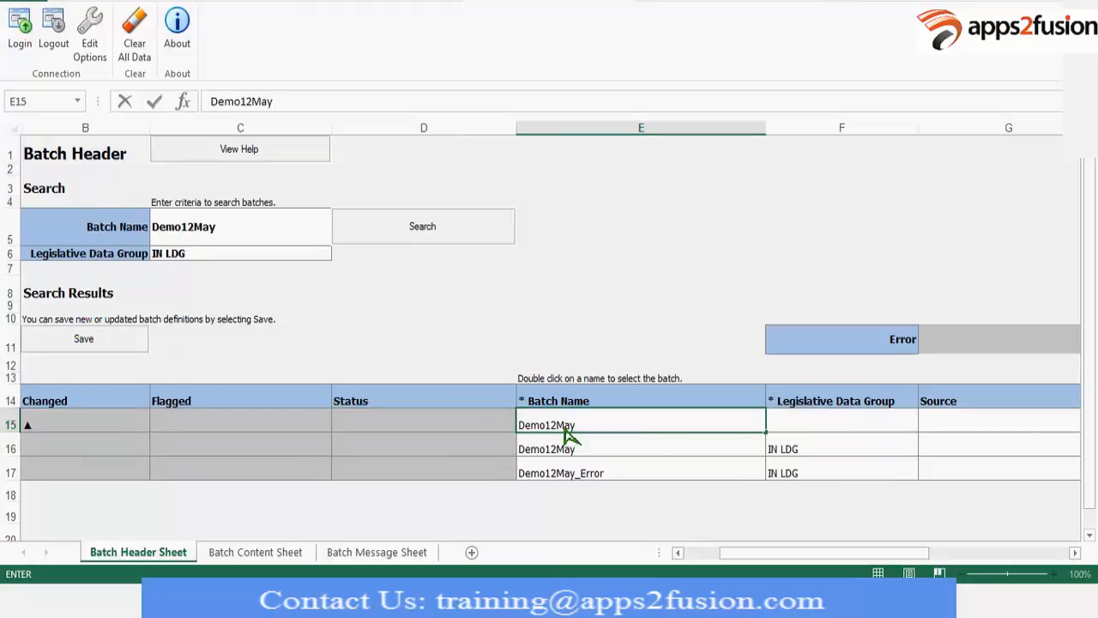
{"action": "type", "text": "_Element"}
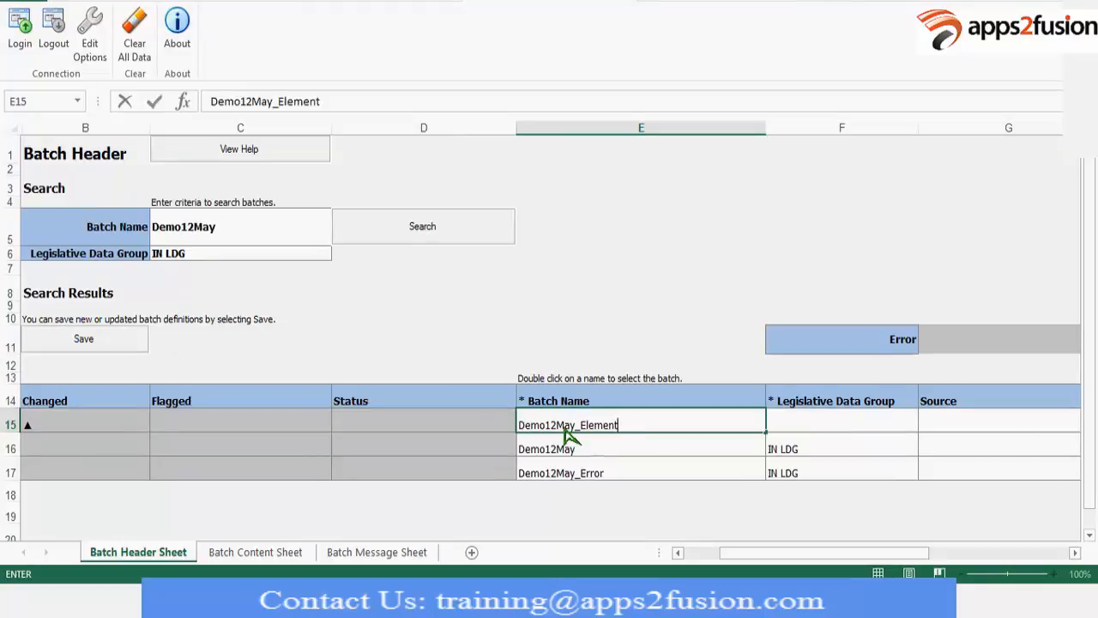
{"action": "key", "text": "Tab"}
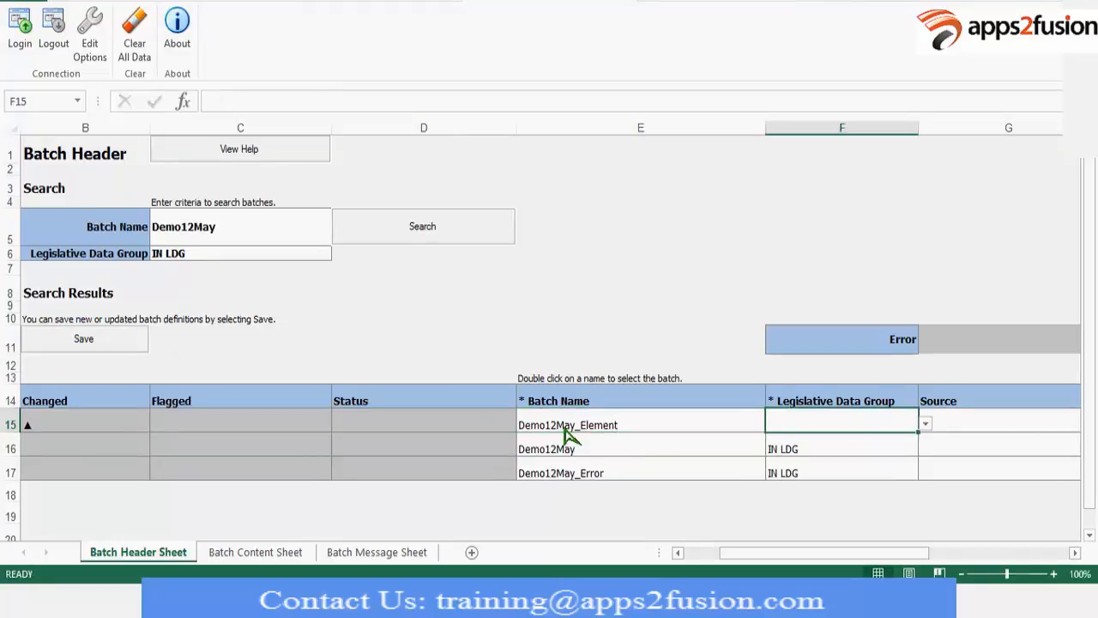
{"action": "type", "text": "IN LDG"}
{"action": "key", "text": "Tab"}
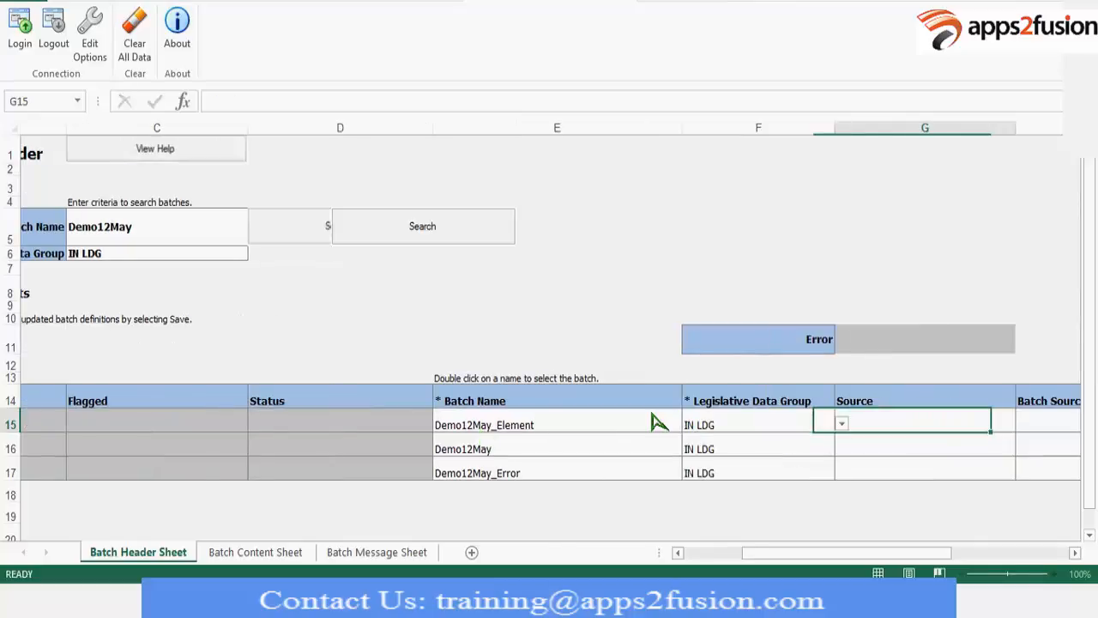
Save the new Demo12May_Element batch definition on the Batch Header Sheet.
{"action": "left_click", "coordinate": [678, 553]}
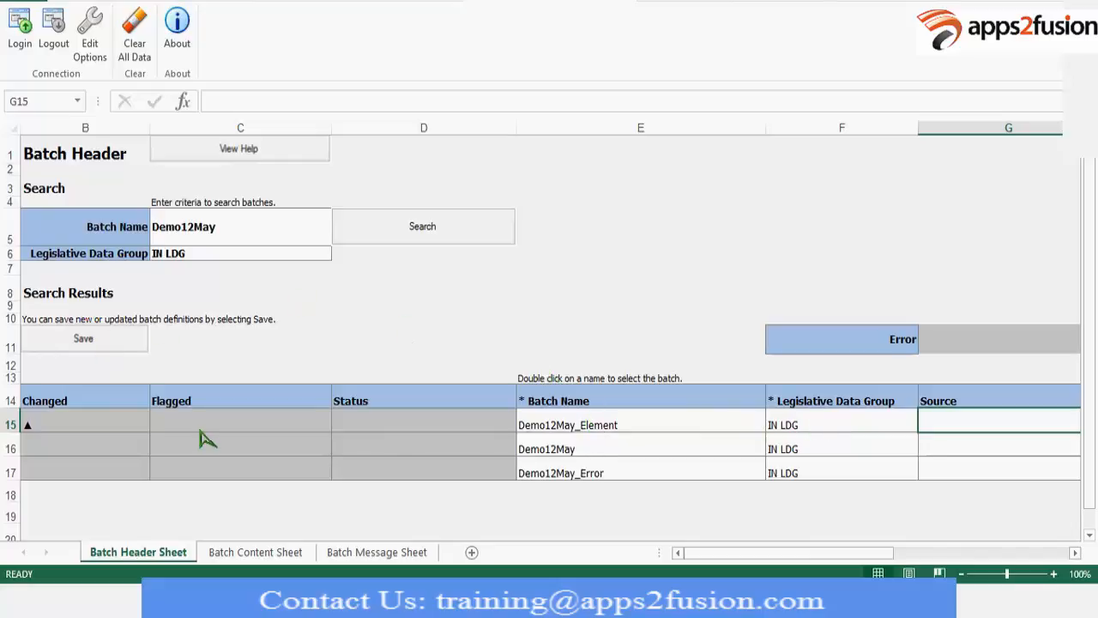
{"action": "left_click", "coordinate": [394, 421]}
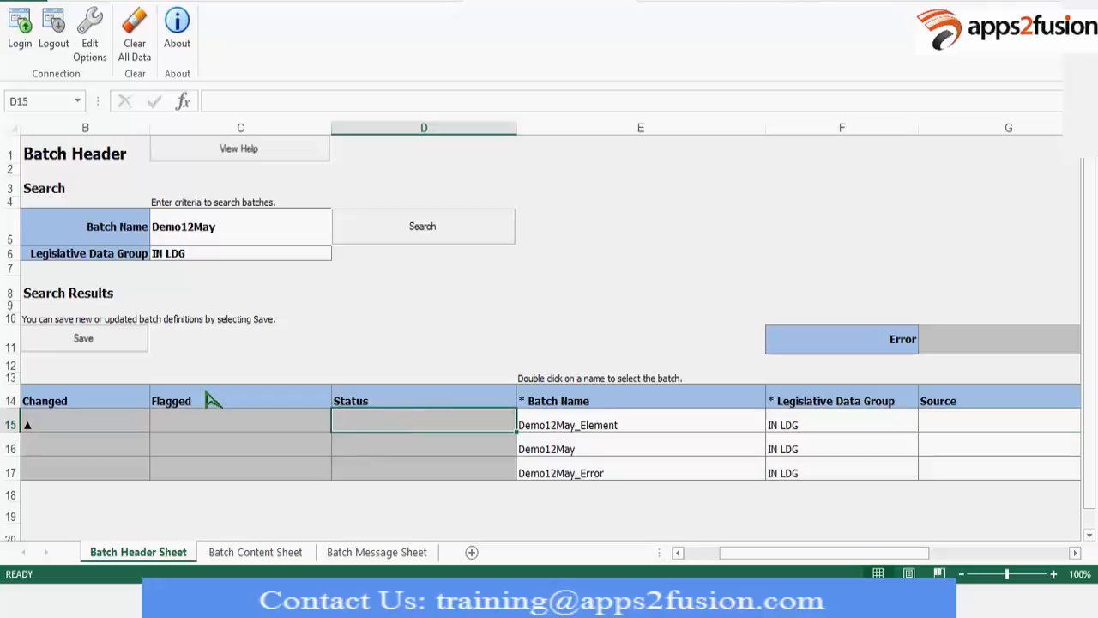
{"action": "left_click", "coordinate": [579, 450]}
{"action": "left_click", "coordinate": [562, 471]}
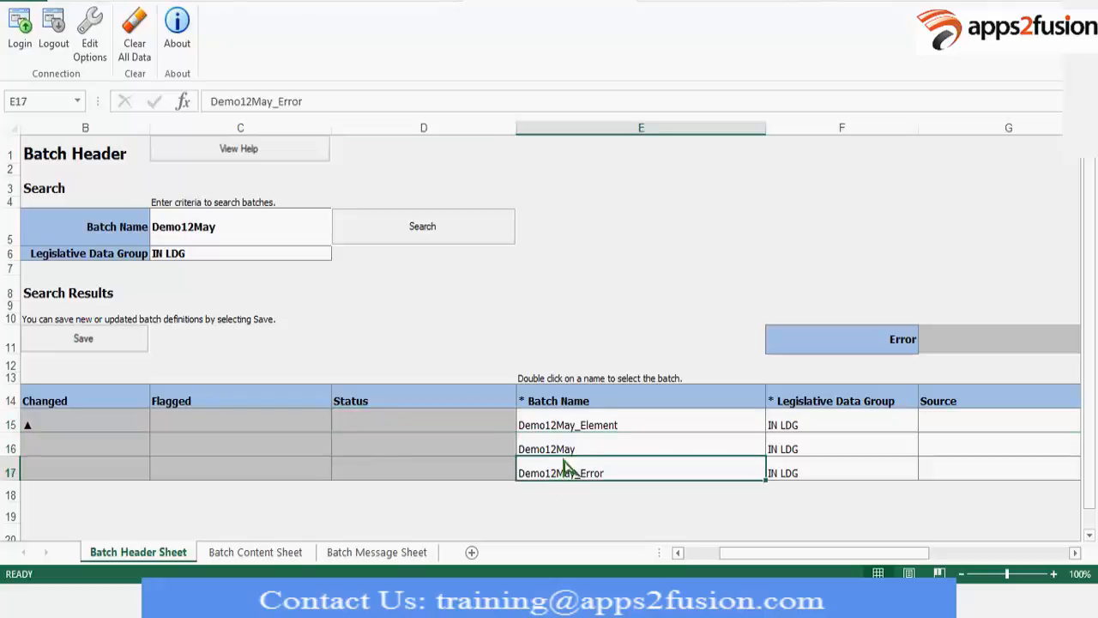
{"action": "left_click", "coordinate": [571, 451]}
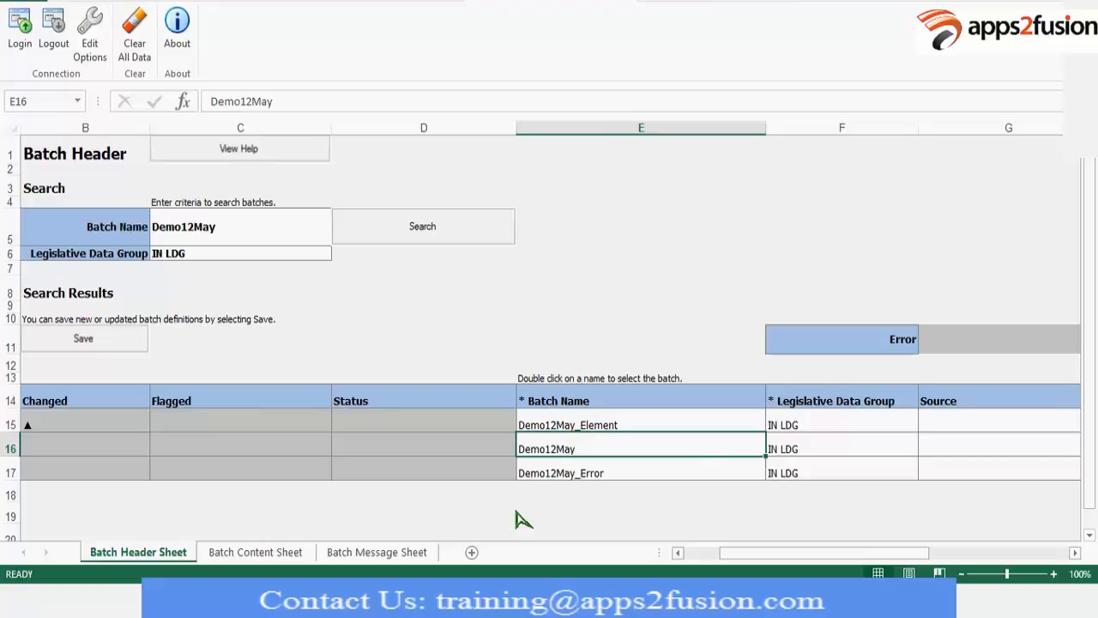
Select the Demo12May_Element batch, add the Element task action Quick Create - Global Earnings Basic on the Batch Content Sheet, and load its line columns.
{"action": "double_click", "coordinate": [568, 424]}
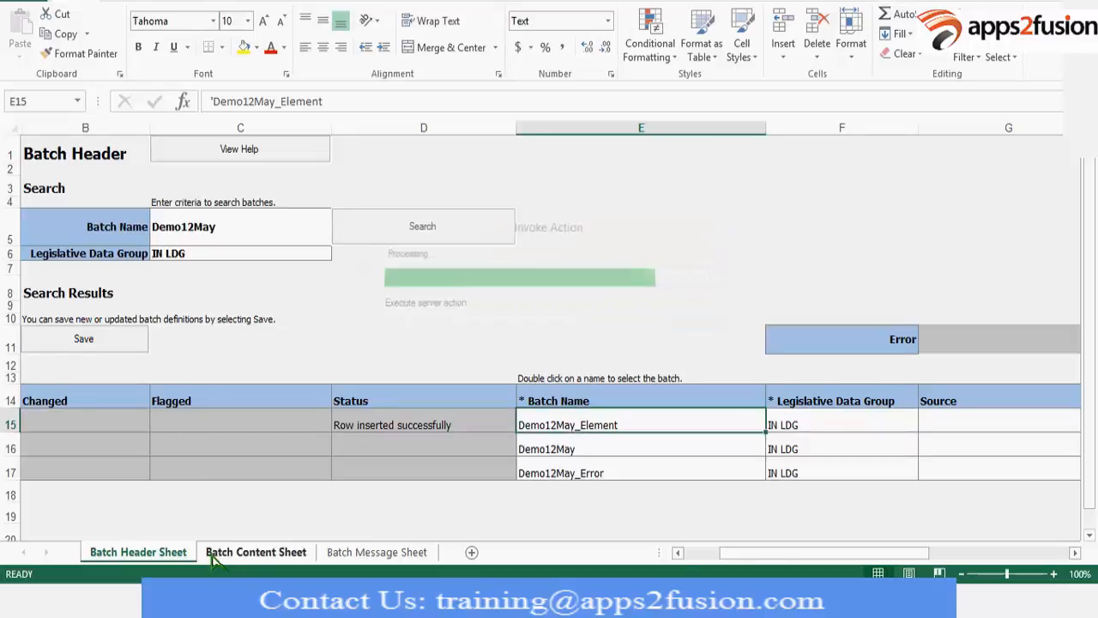
{"action": "left_click", "coordinate": [256, 552]}
{"action": "left_click", "coordinate": [172, 319]}
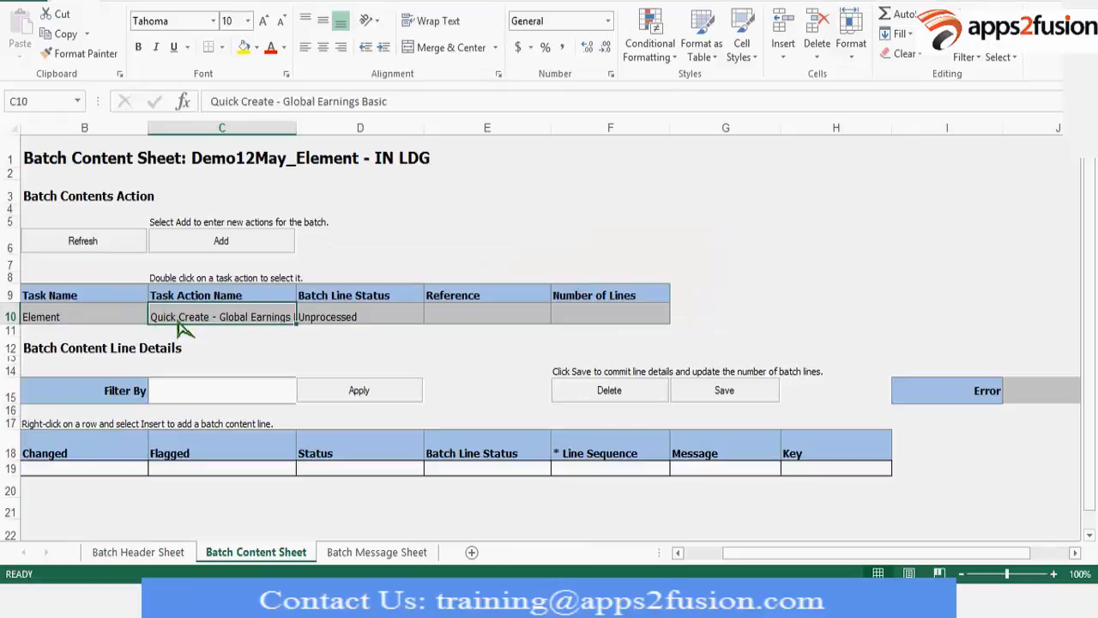
{"action": "double_click", "coordinate": [180, 325]}
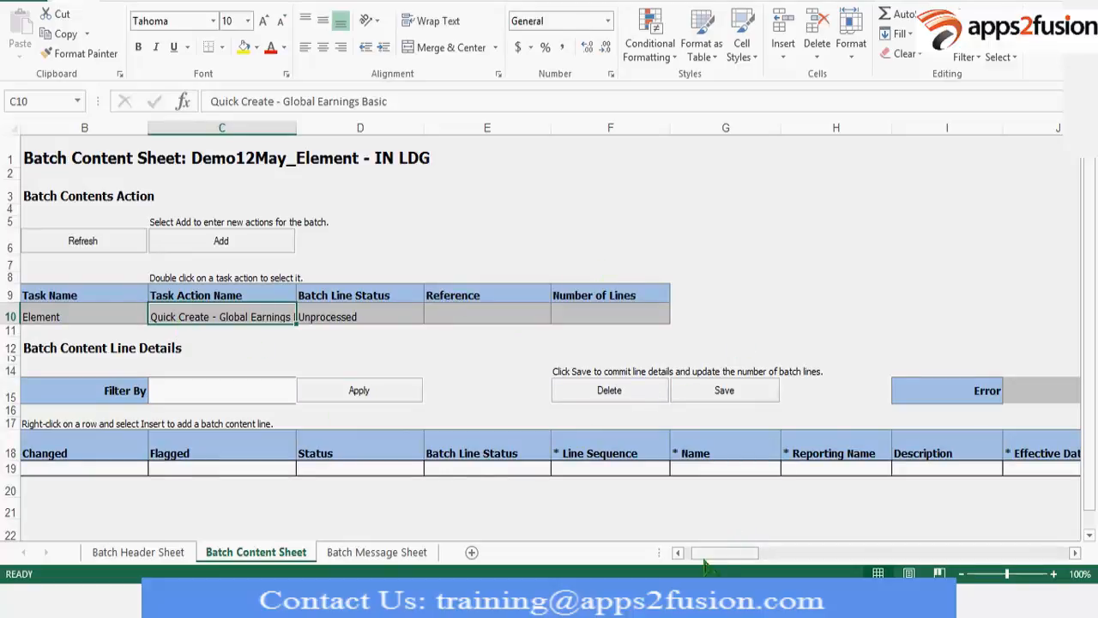
{"action": "left_click_drag", "start_coordinate": [706, 556], "coordinate": [914, 497]}
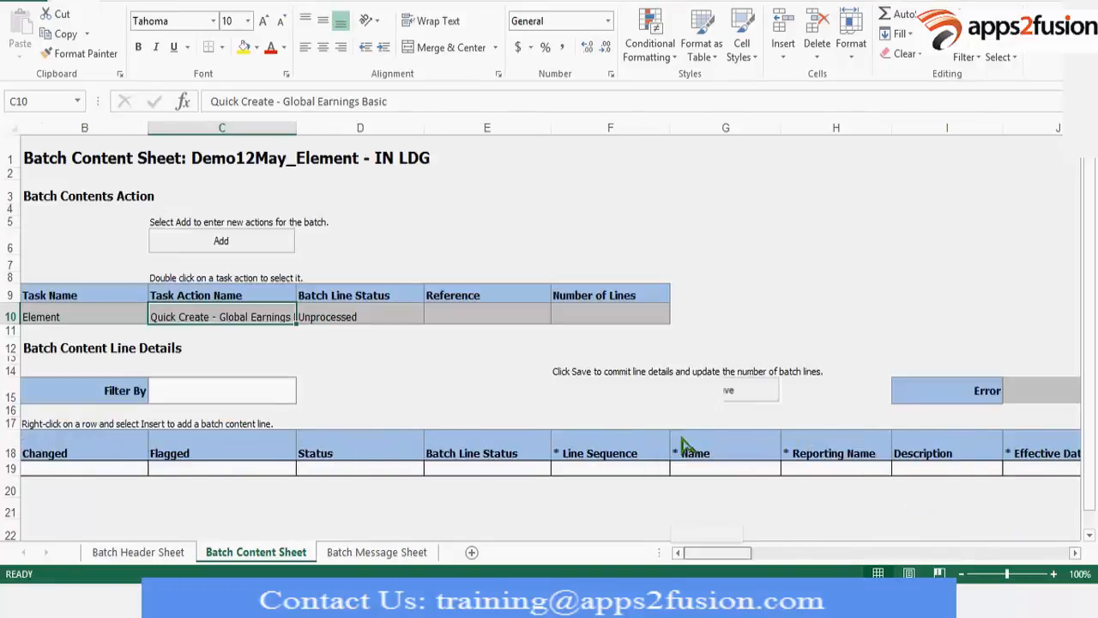
In the first batch content line, enter line sequence 10 and the name Demo12MayGlobalEarnBasic.
{"action": "left_click", "coordinate": [571, 469]}
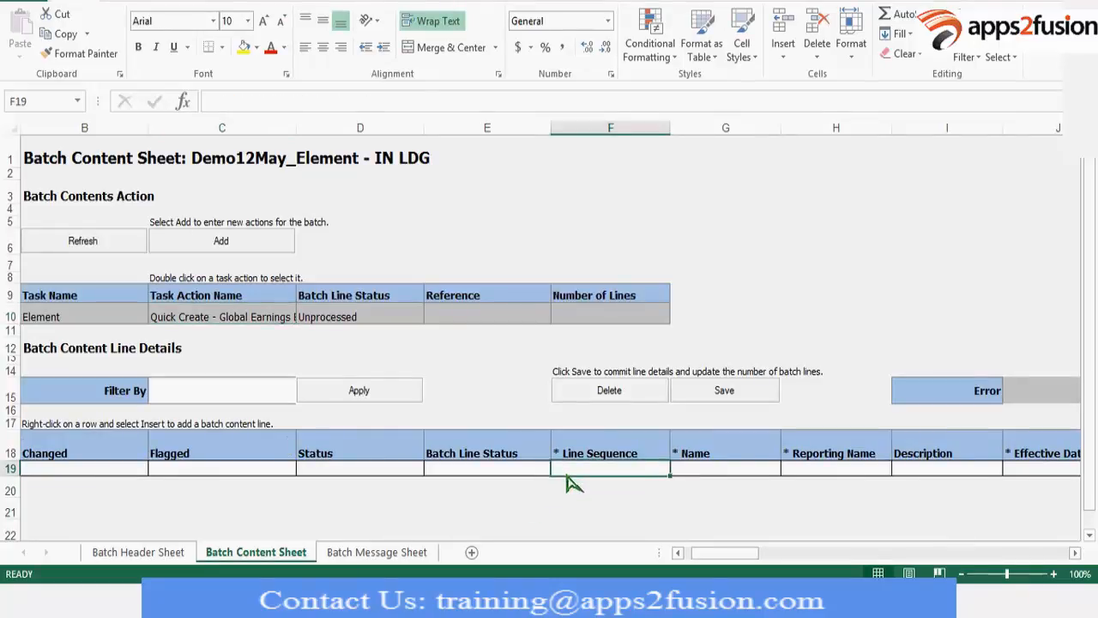
{"action": "type", "text": "10"}
{"action": "key", "text": "Tab"}
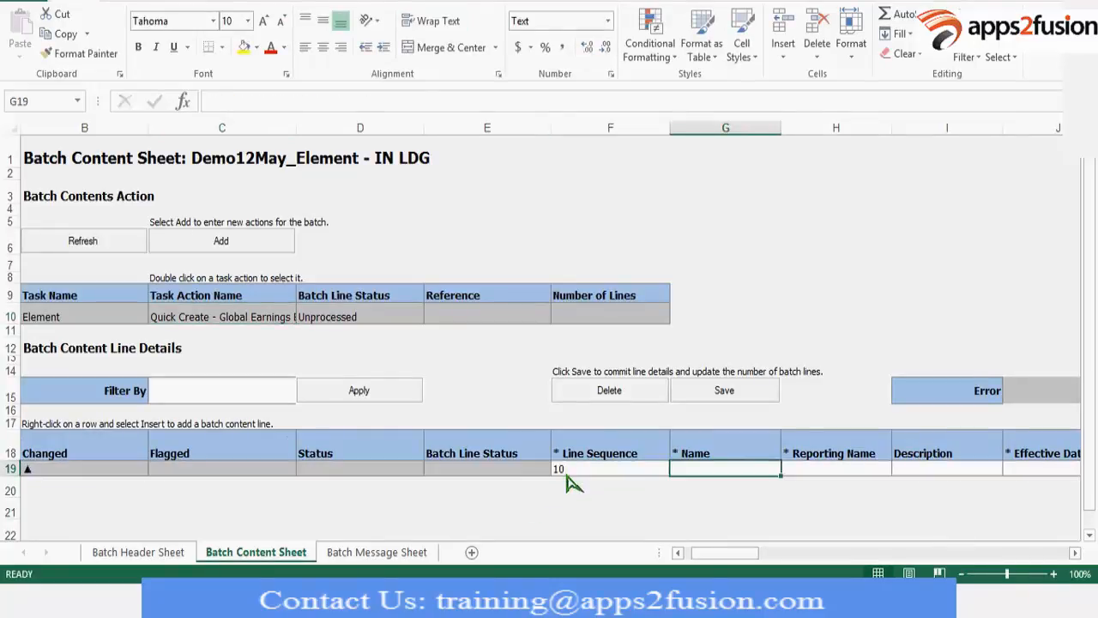
{"action": "type", "text": "Demo12M"}
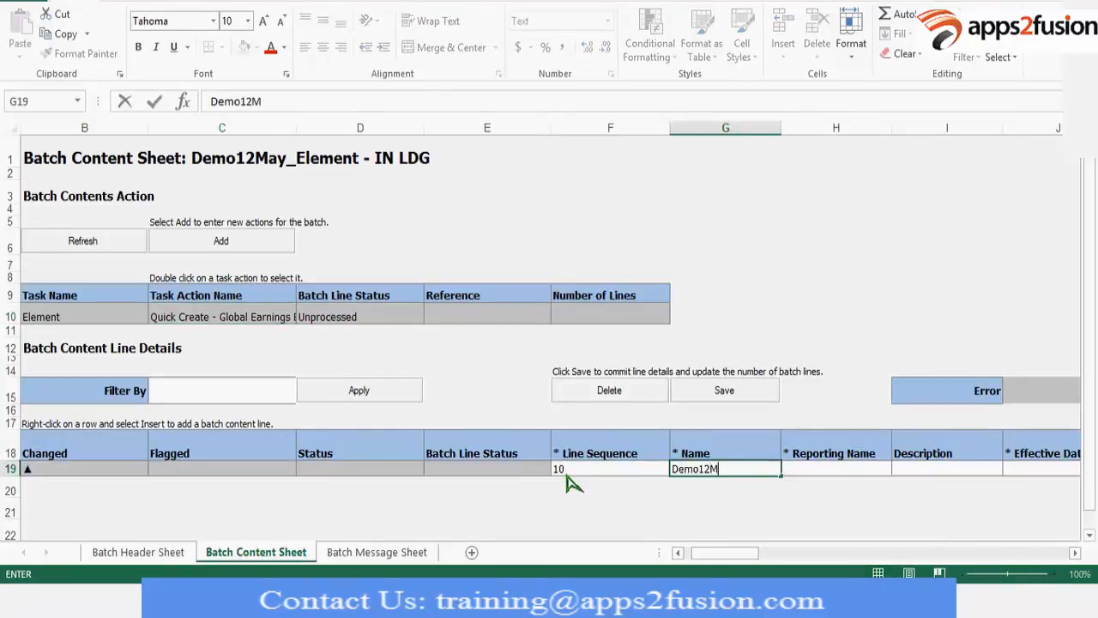
{"action": "type", "text": "ayGlobal"}
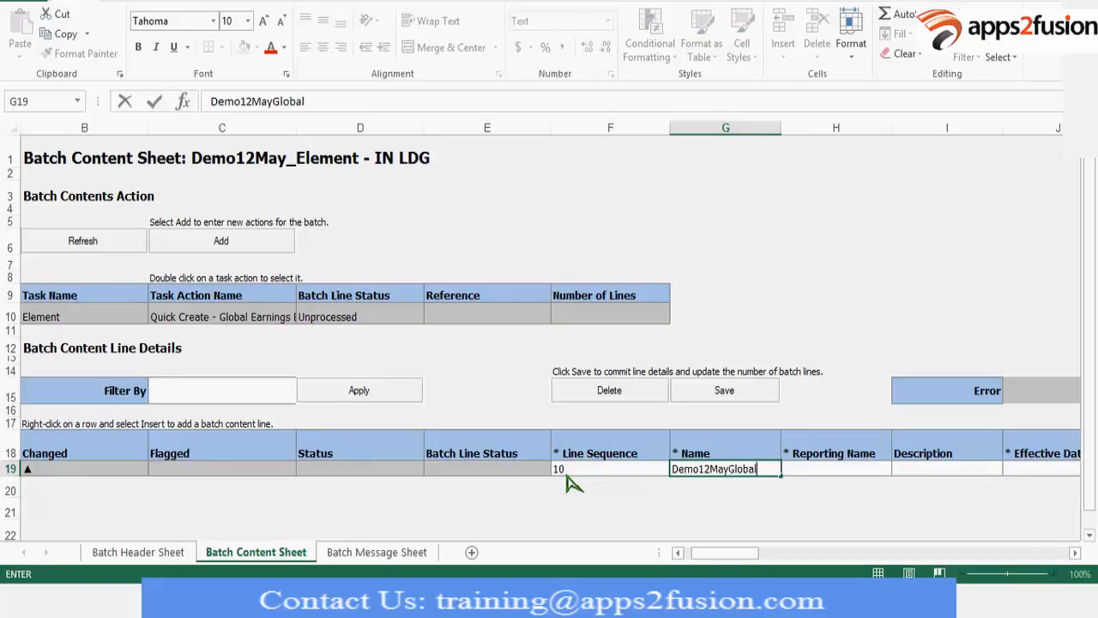
{"action": "type", "text": "EarnBasic"}
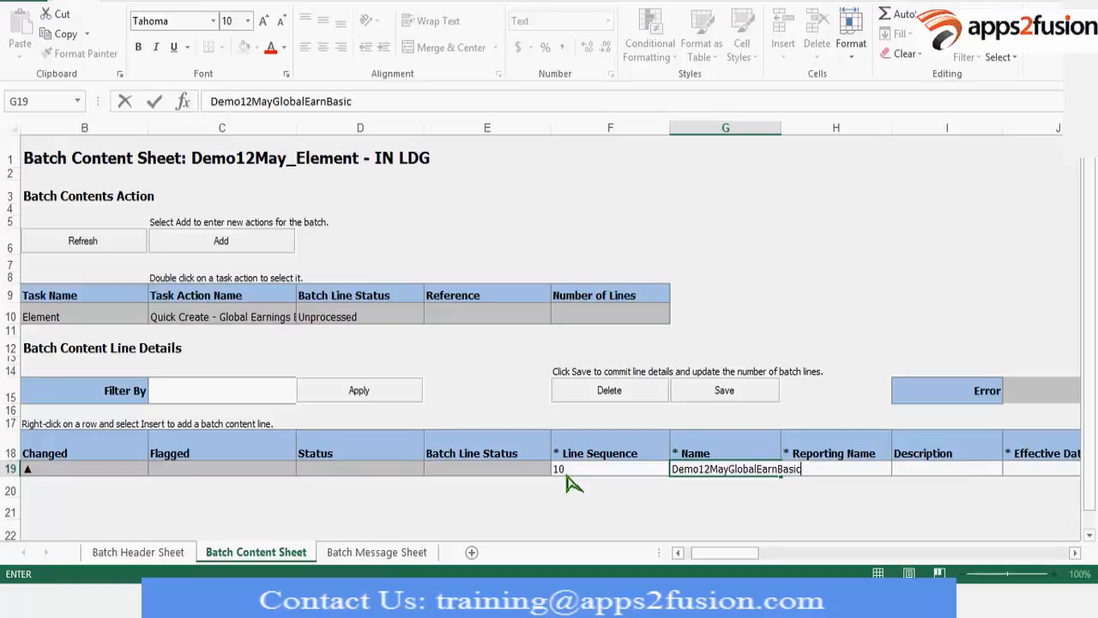
{"action": "key", "text": "Tab"}
Copy the batch line's element name into its Reporting Name.
{"action": "key", "text": "Left"}
{"action": "key", "text": "ctrl+c"}
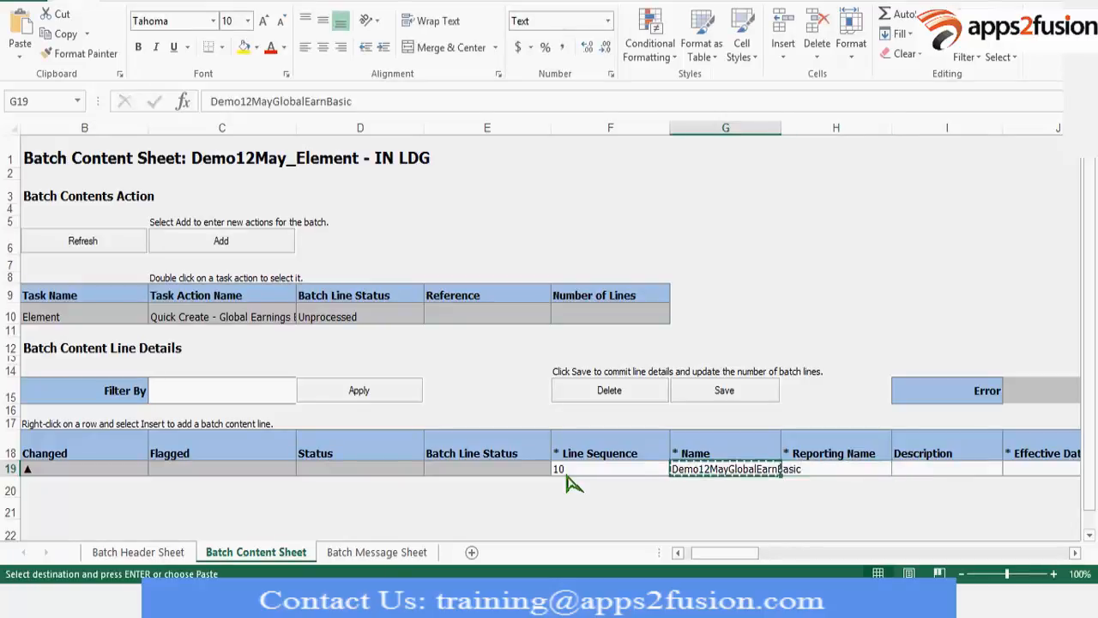
{"action": "key", "text": "Right"}
{"action": "key", "text": "ctrl+v"}
{"action": "key", "text": "Tab"}
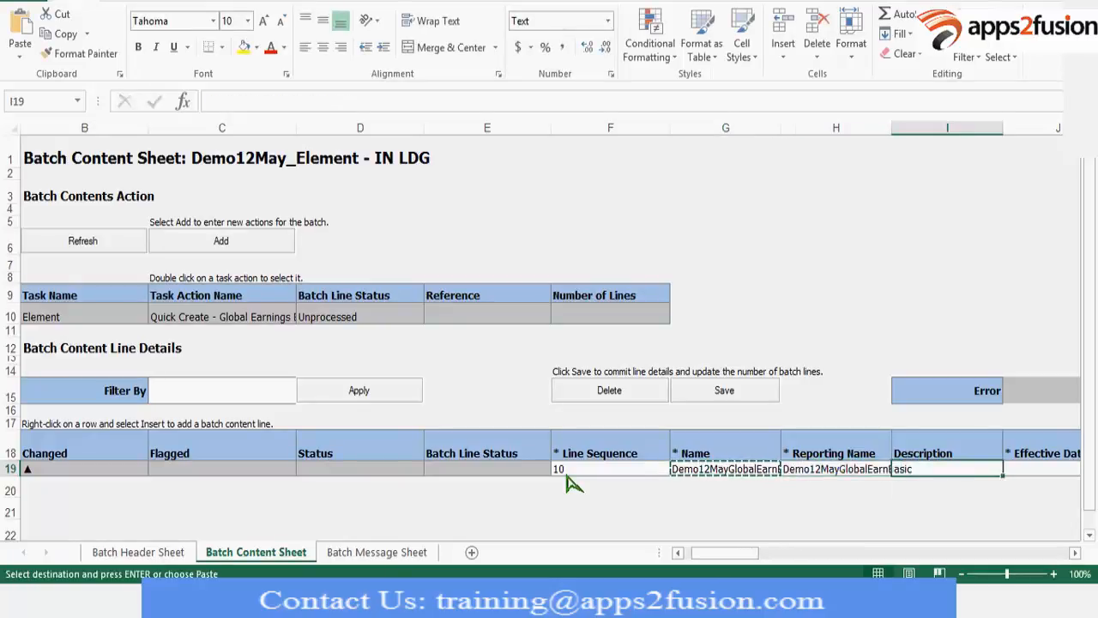
Leave the description blank, set the line's effective date to 2010-01-01, and skip the output currency.
{"action": "key", "text": "Tab"}
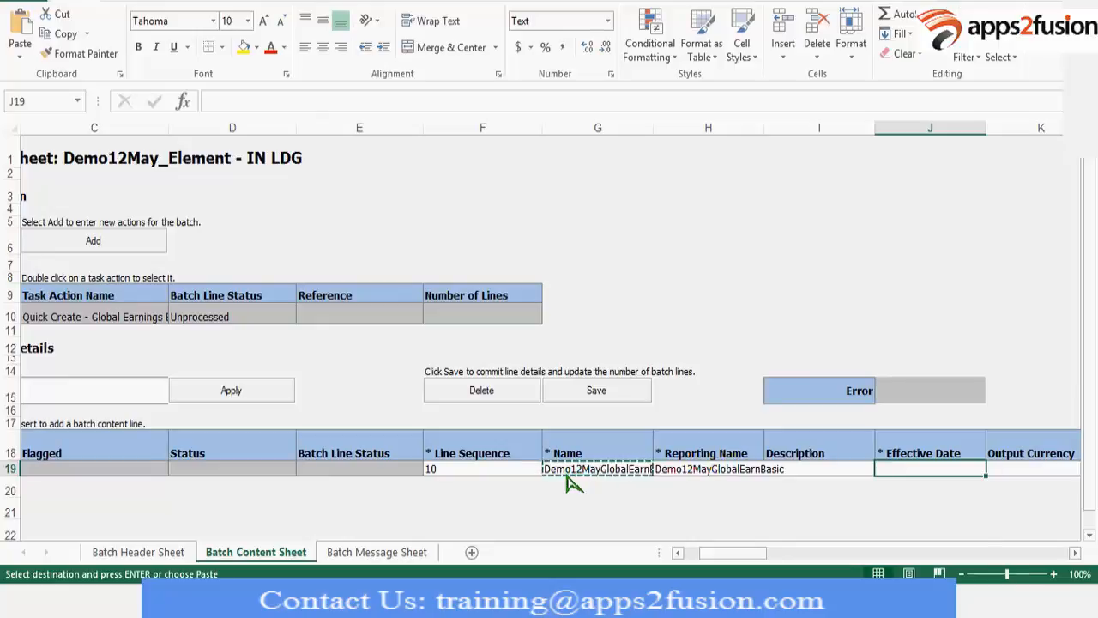
{"action": "type", "text": "201"}
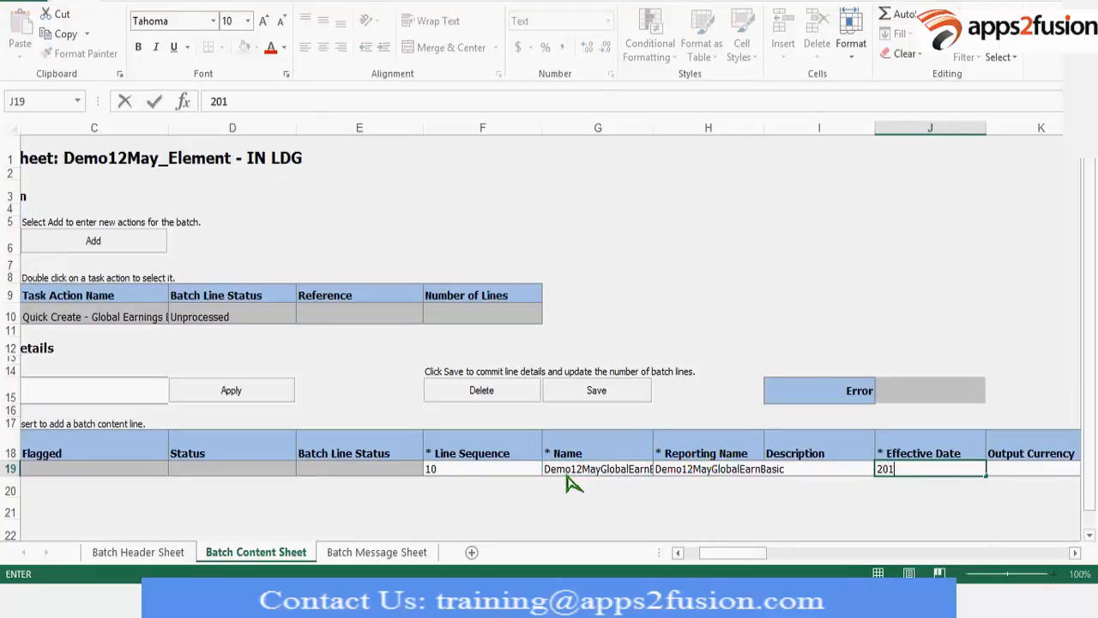
{"action": "type", "text": "0-01-"}
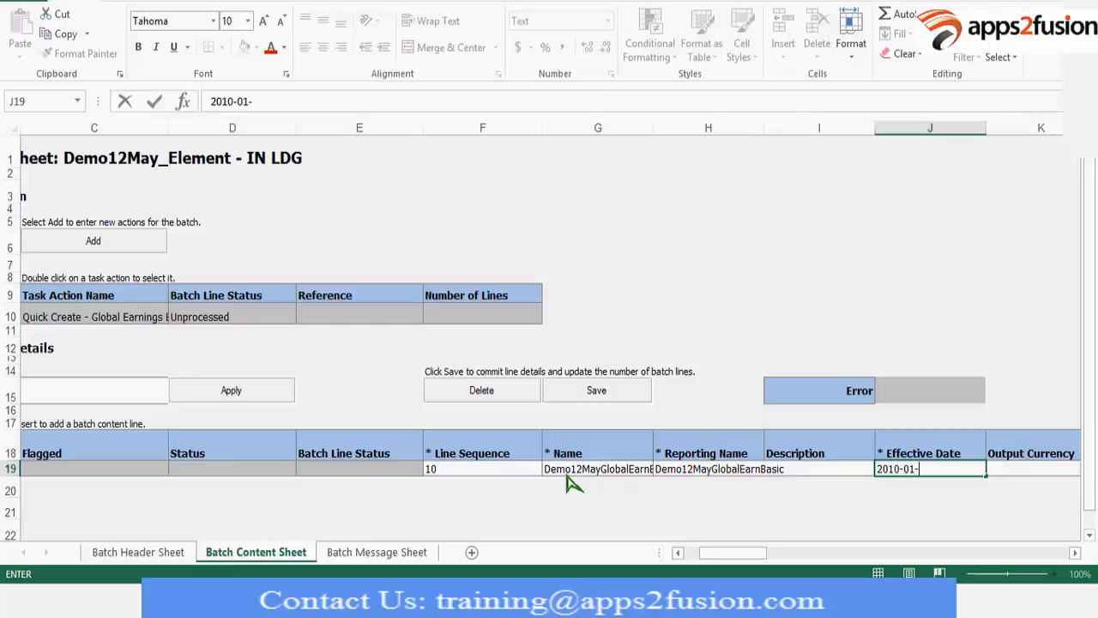
{"action": "type", "text": "01"}
{"action": "key", "text": "Tab"}
{"action": "key", "text": "Tab"}
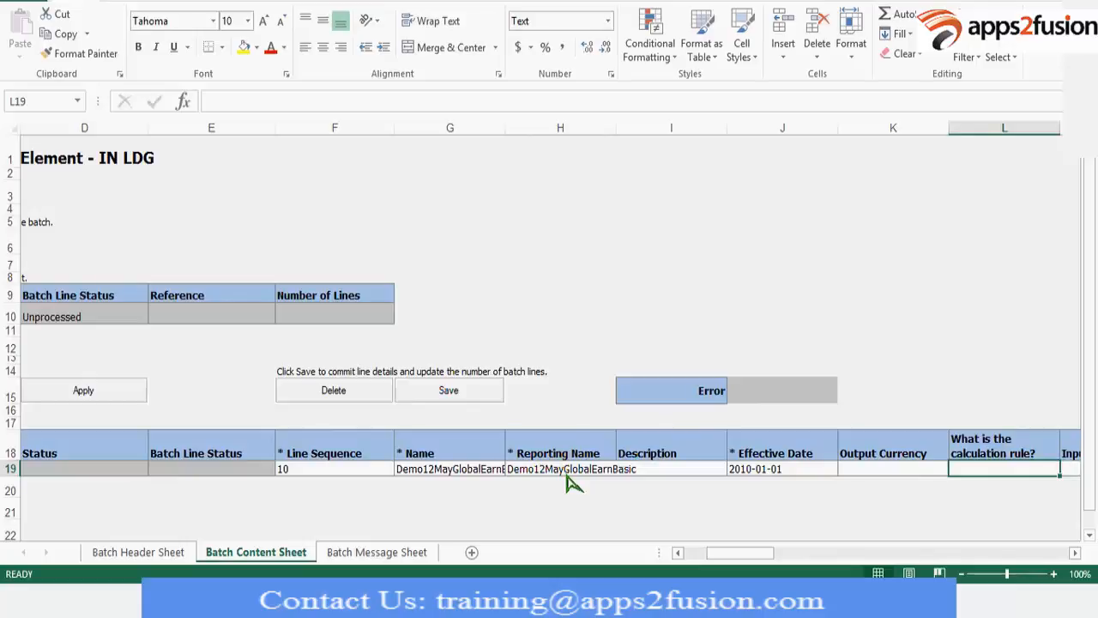
Switch to Oracle Payroll Administration, search the elements for Demo12% in the IN LDG legislative data group, and open Demo12MayElement.
{"action": "key", "text": "alt+Tab"}
{"action": "key", "text": "alt+Tab"}
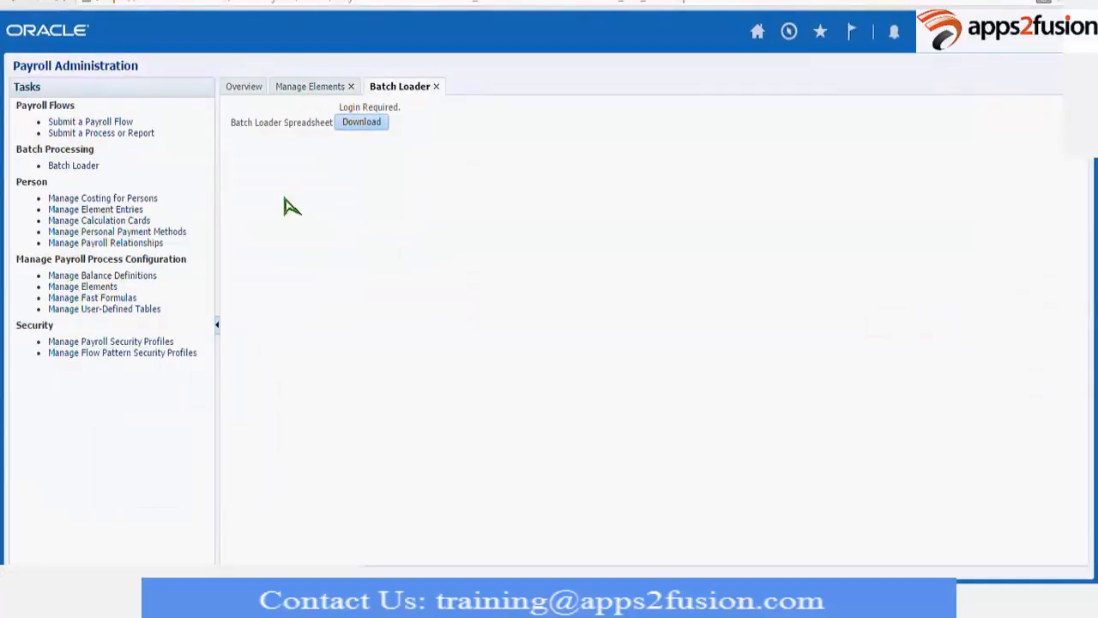
{"action": "left_click", "coordinate": [370, 188]}
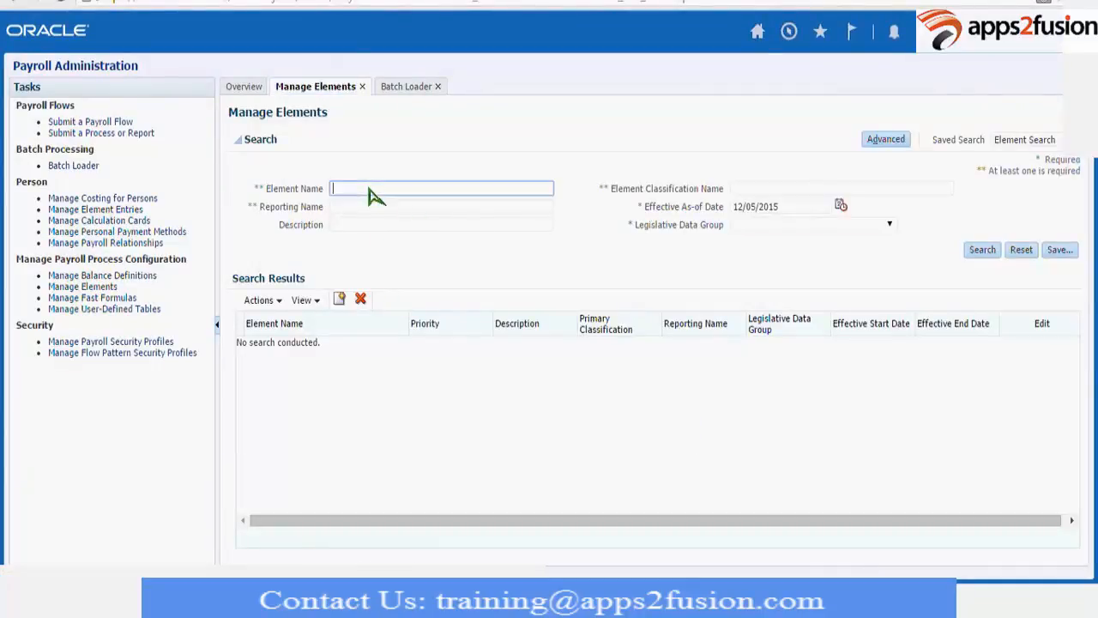
{"action": "type", "text": "Demo12%"}
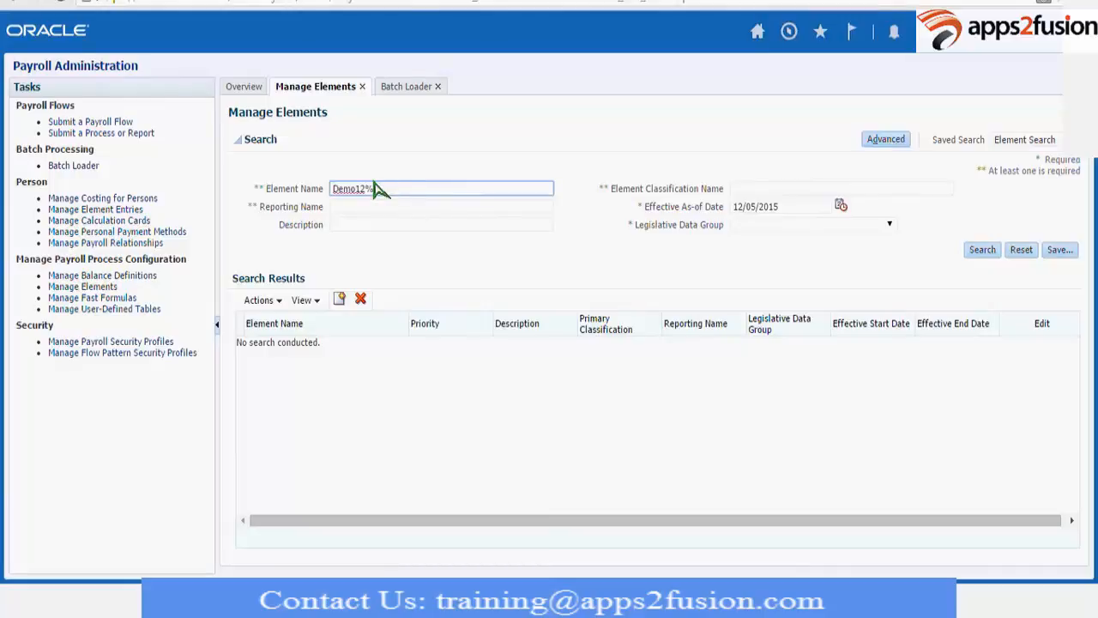
{"action": "key", "text": "Return"}
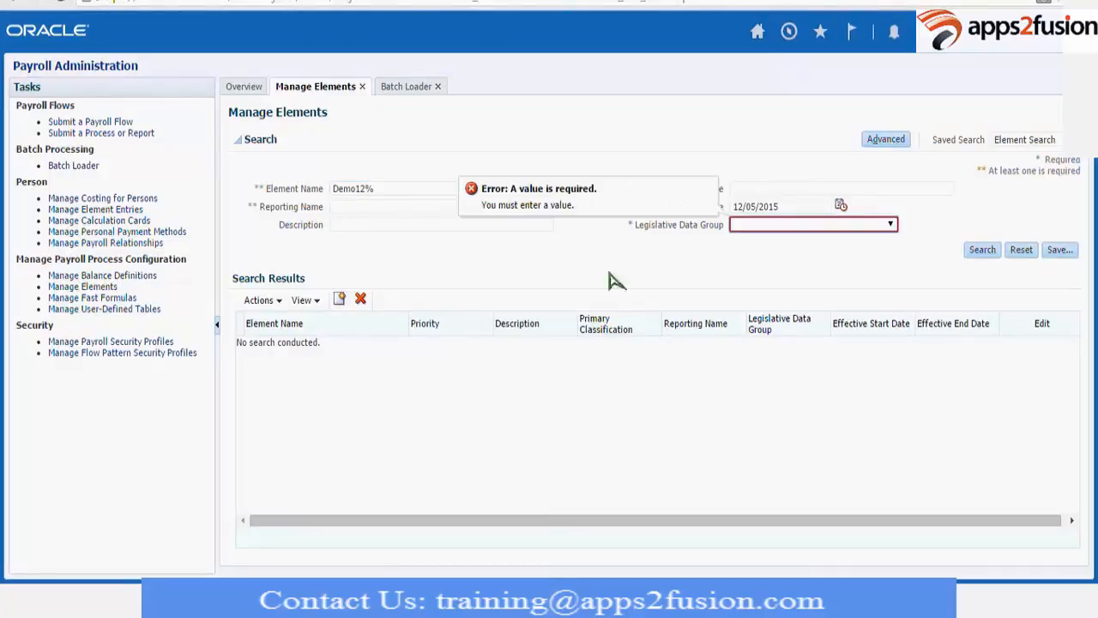
{"action": "key", "text": "i"}
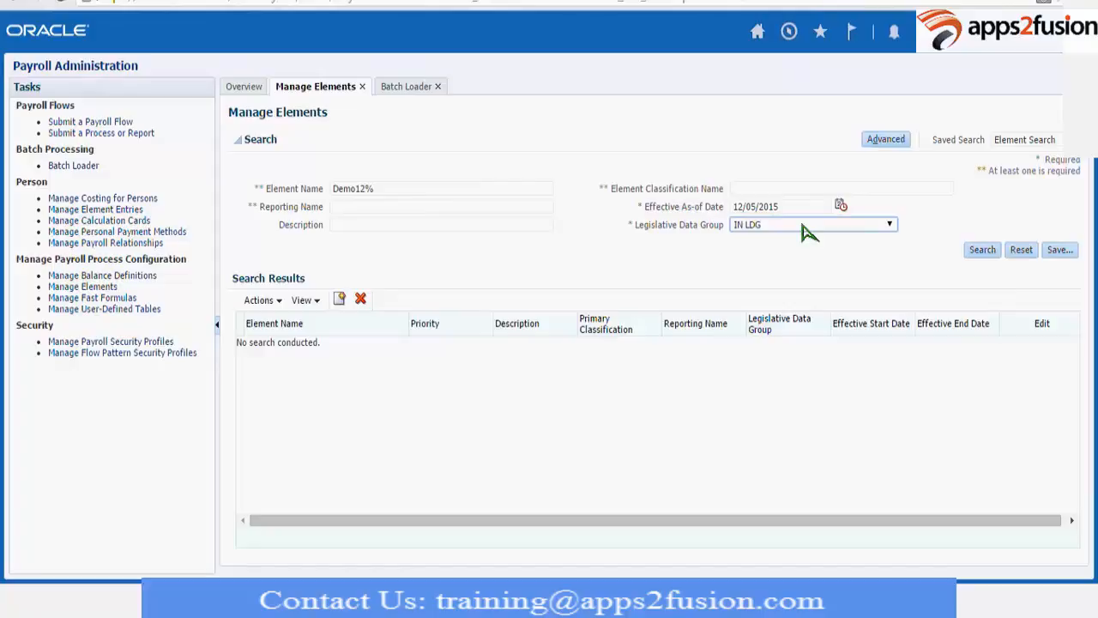
{"action": "left_click", "coordinate": [983, 252]}
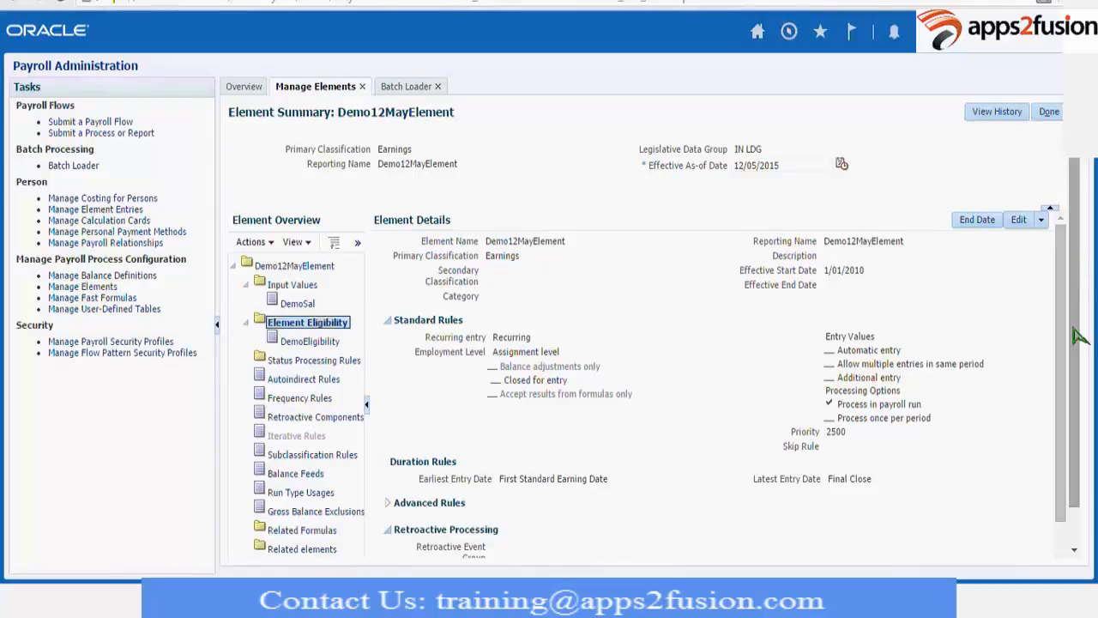
Review the Demo12MayElement rules and details, and close its summary to return to the element search.
{"action": "scroll", "coordinate": [1076, 343], "scroll_direction": "down", "scroll_amount": 2}
{"action": "scroll", "coordinate": [1076, 395], "scroll_direction": "down", "scroll_amount": 2}
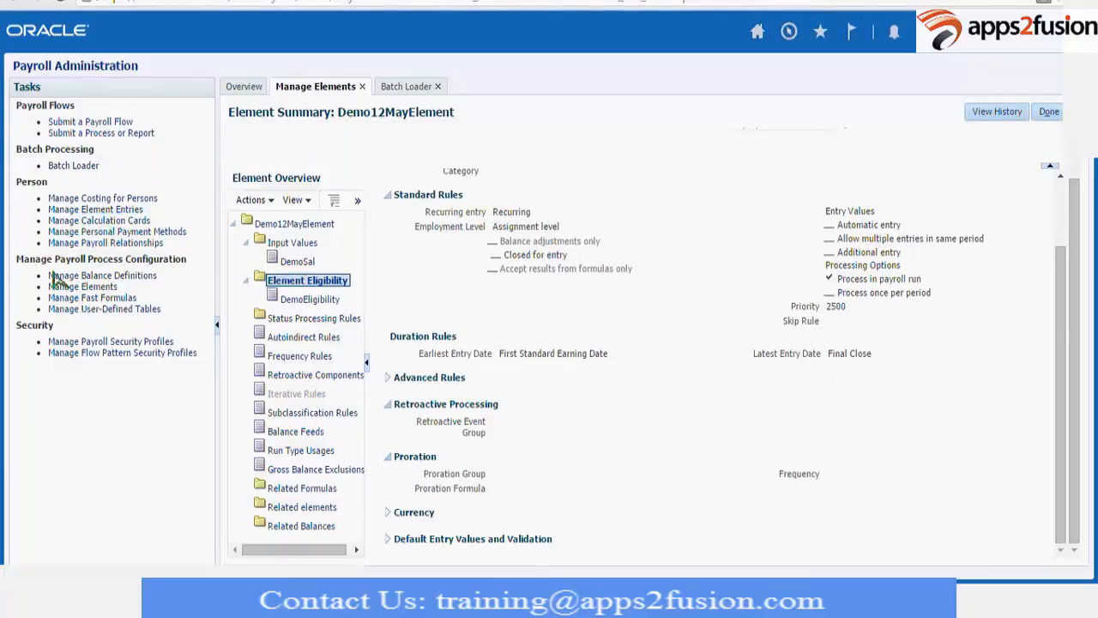
{"action": "left_click", "coordinate": [1050, 112]}
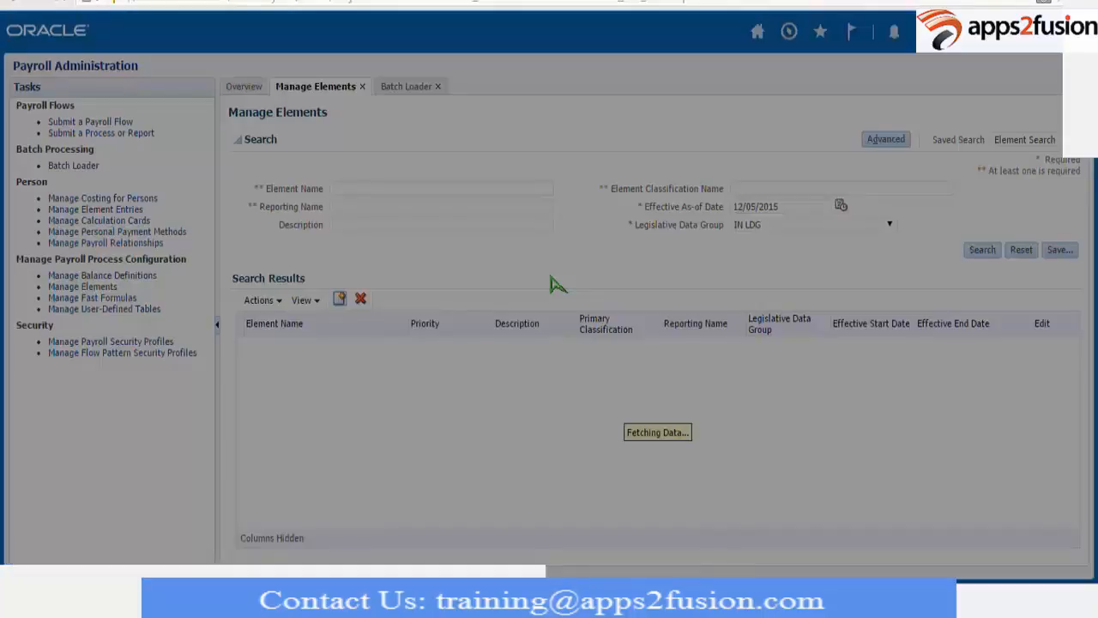
Start creating an element in the US_XYZ_CORP_LDG legislative data group with Standard Earnings as its primary classification.
{"action": "left_click", "coordinate": [552, 274]}
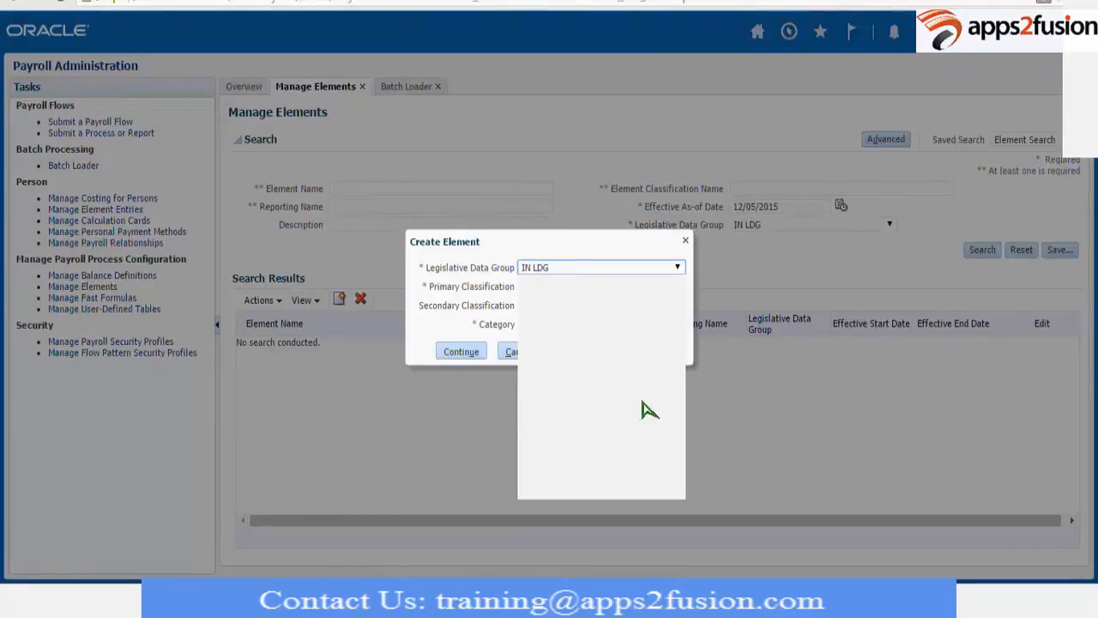
{"action": "left_click", "coordinate": [667, 429]}
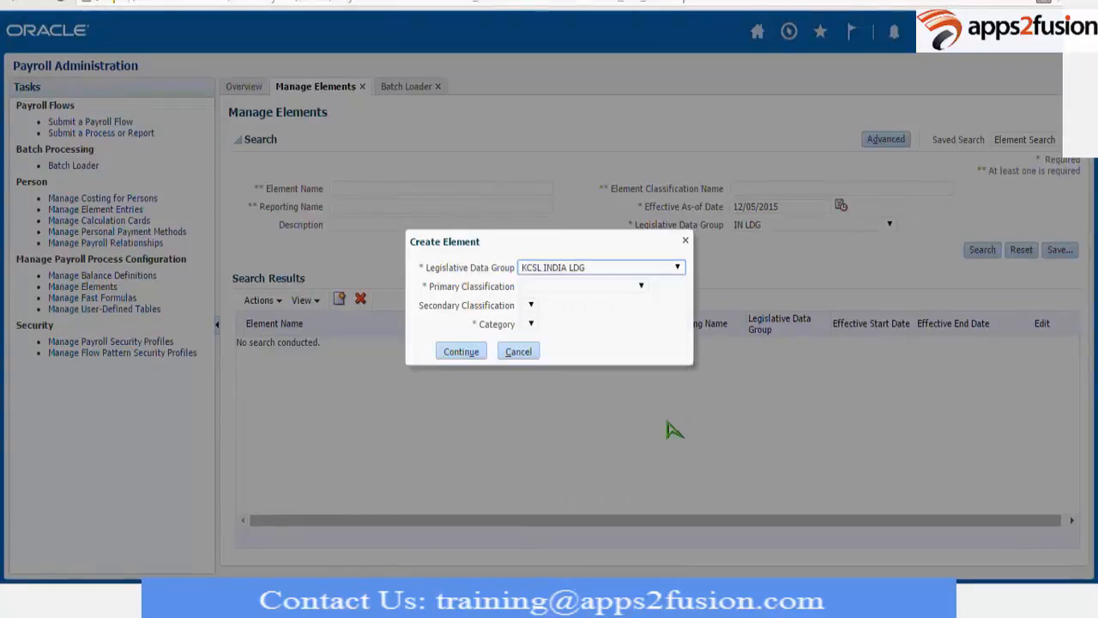
{"action": "left_click", "coordinate": [642, 283]}
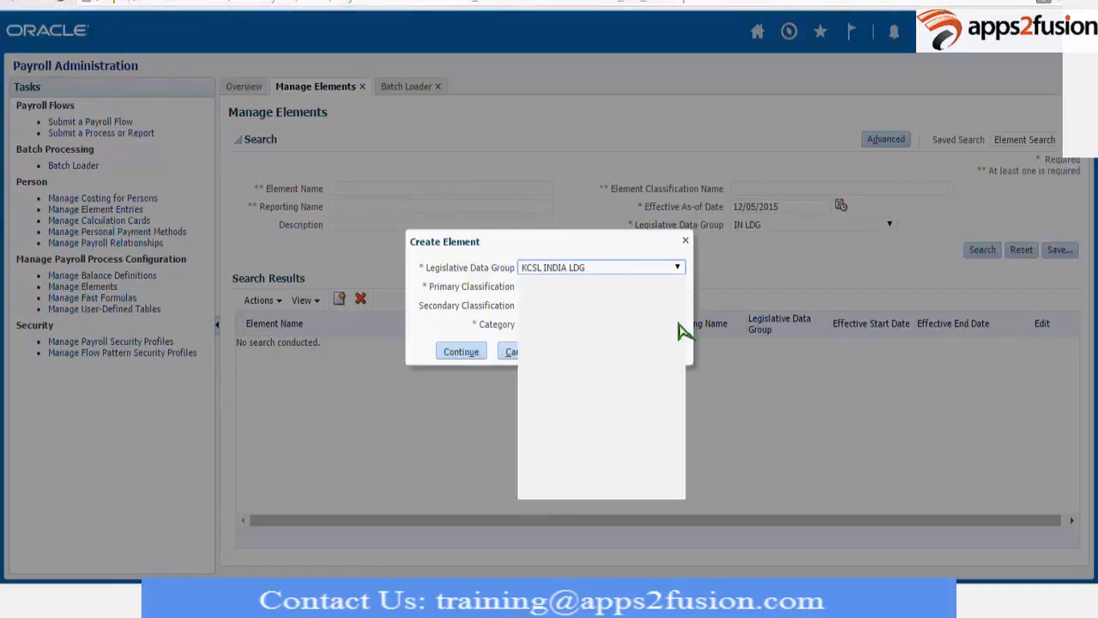
{"action": "left_click", "coordinate": [576, 467]}
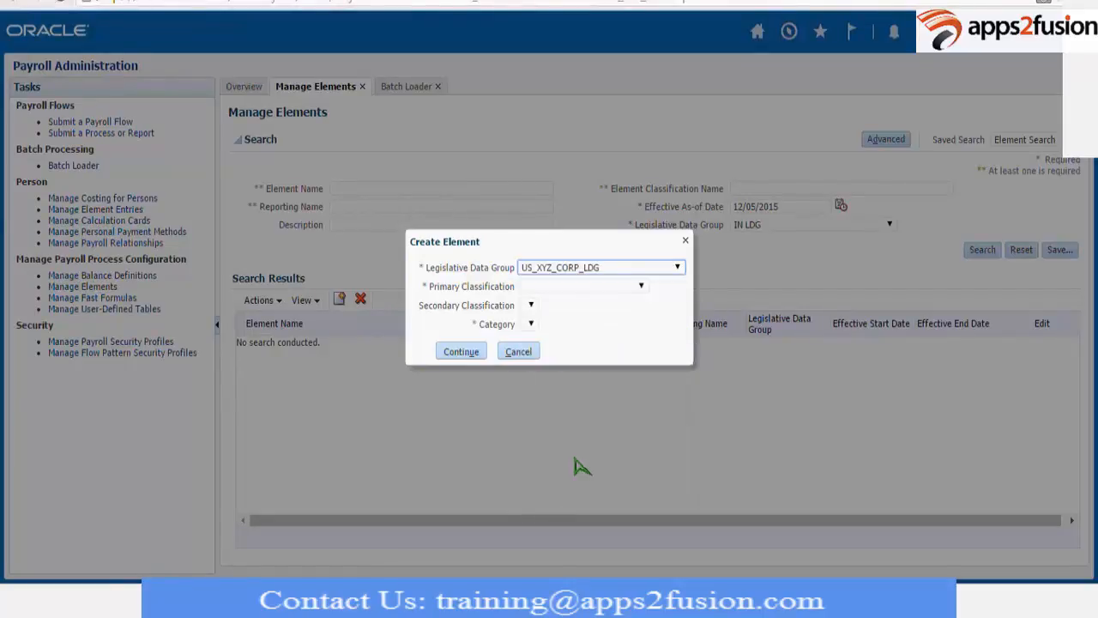
{"action": "left_click", "coordinate": [558, 288]}
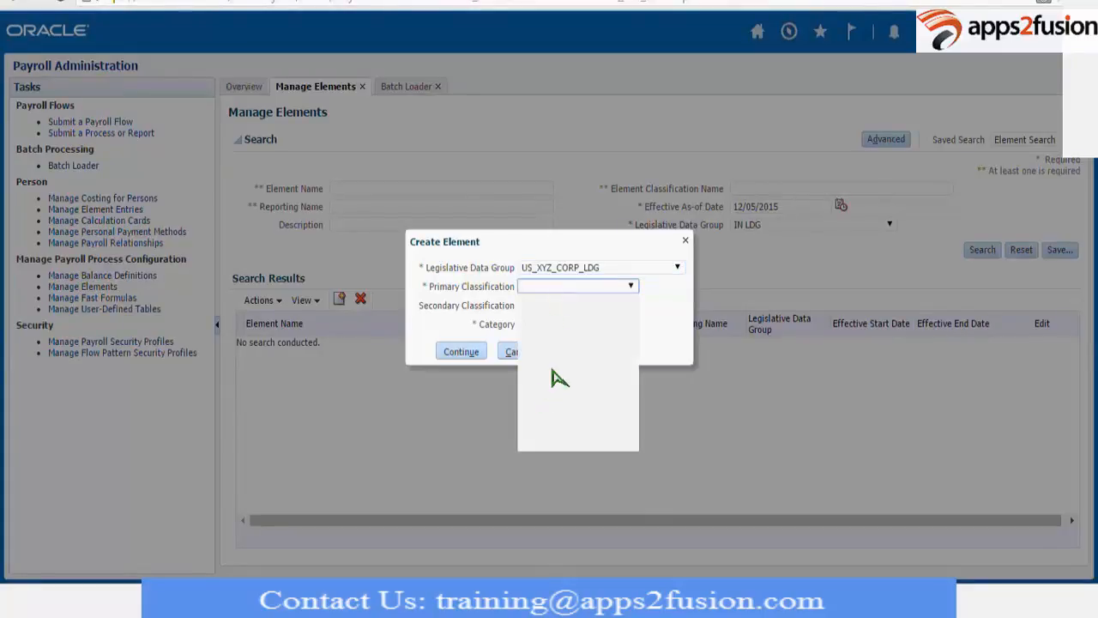
{"action": "left_click", "coordinate": [544, 422]}
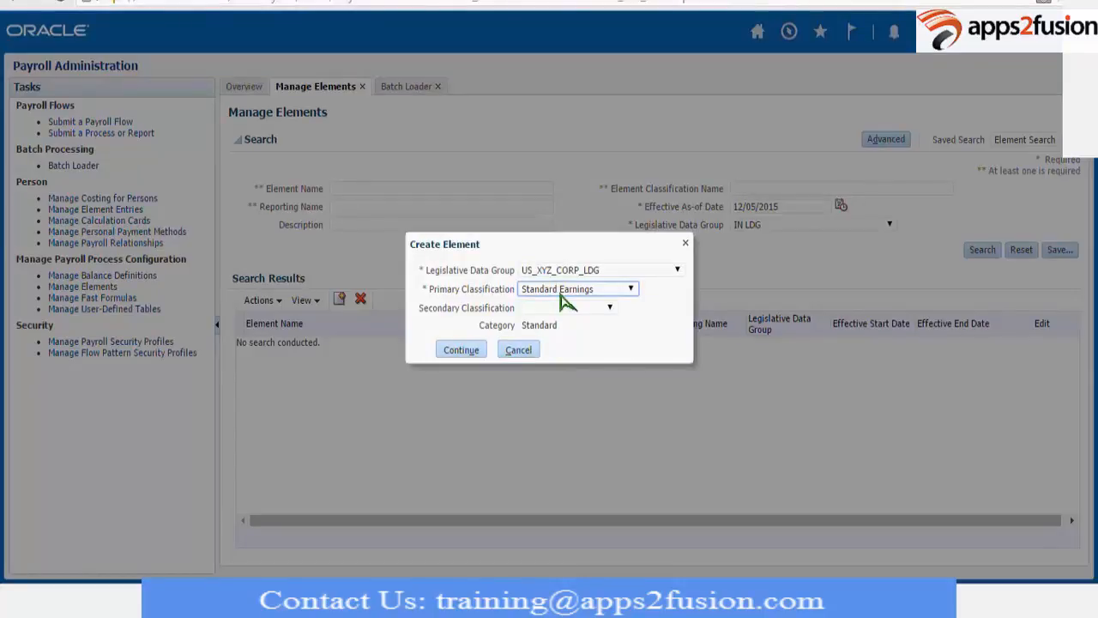
{"action": "left_click", "coordinate": [472, 351]}
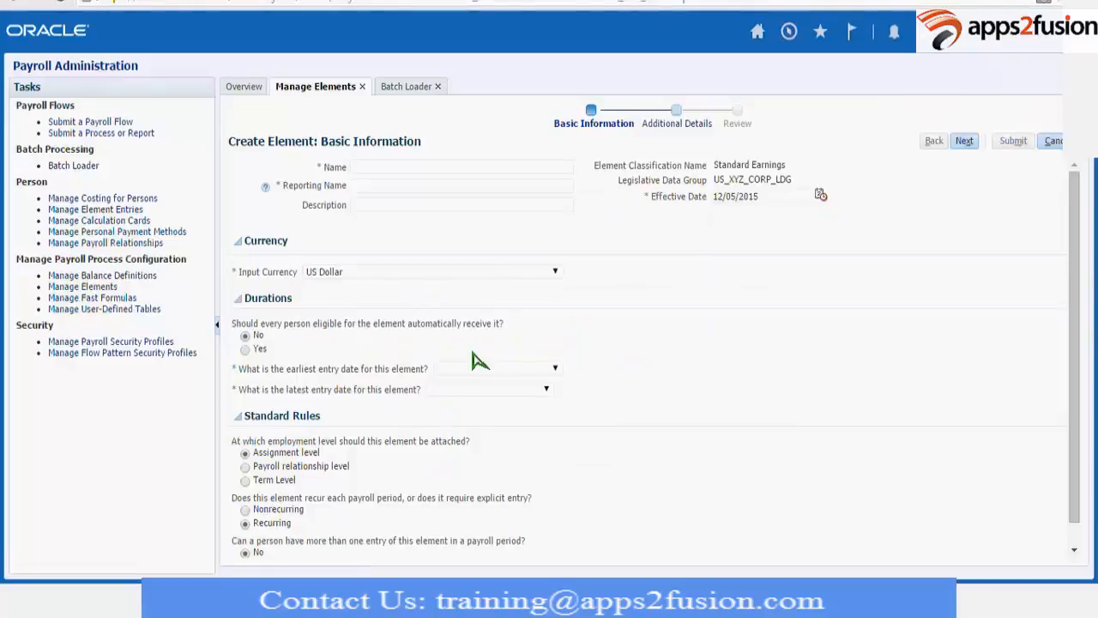
Name the trial element XYN with First Standard Earning Date and Final Close as entry dates, check its additional details, and cancel the creation.
{"action": "left_click", "coordinate": [359, 168]}
{"action": "type", "text": "XYZ"}
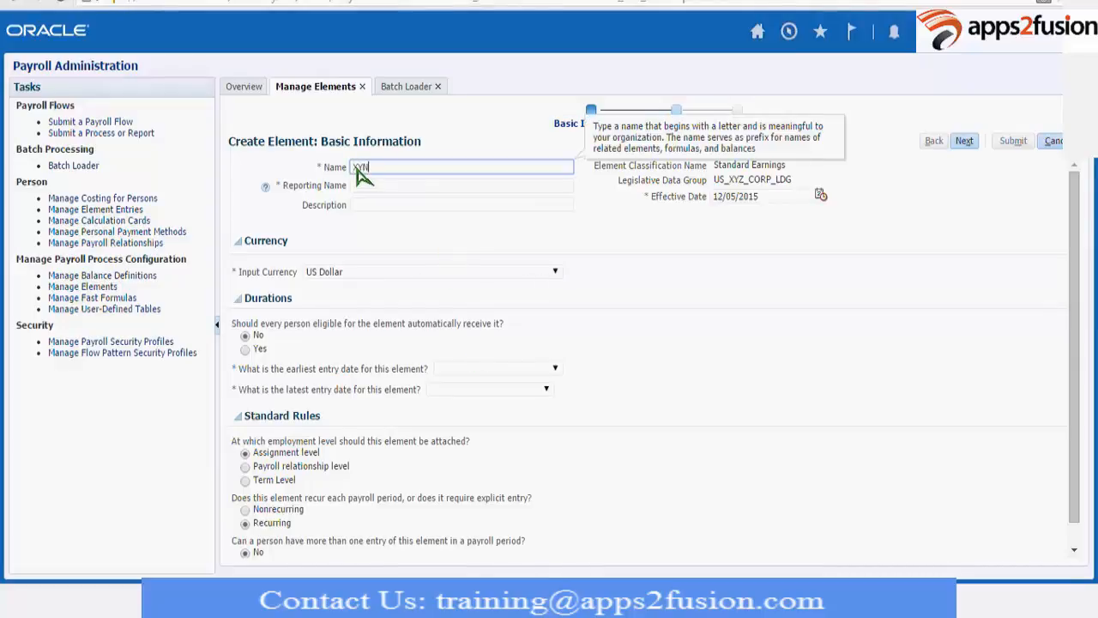
{"action": "key", "text": "Tab"}
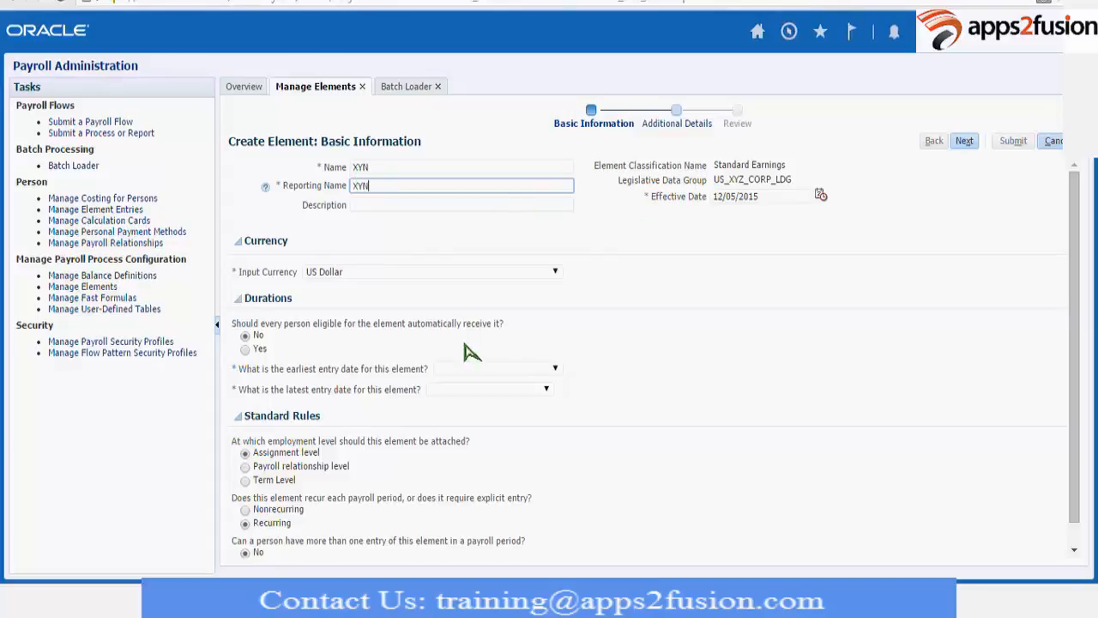
{"action": "left_click", "coordinate": [457, 369]}
{"action": "left_click", "coordinate": [461, 396]}
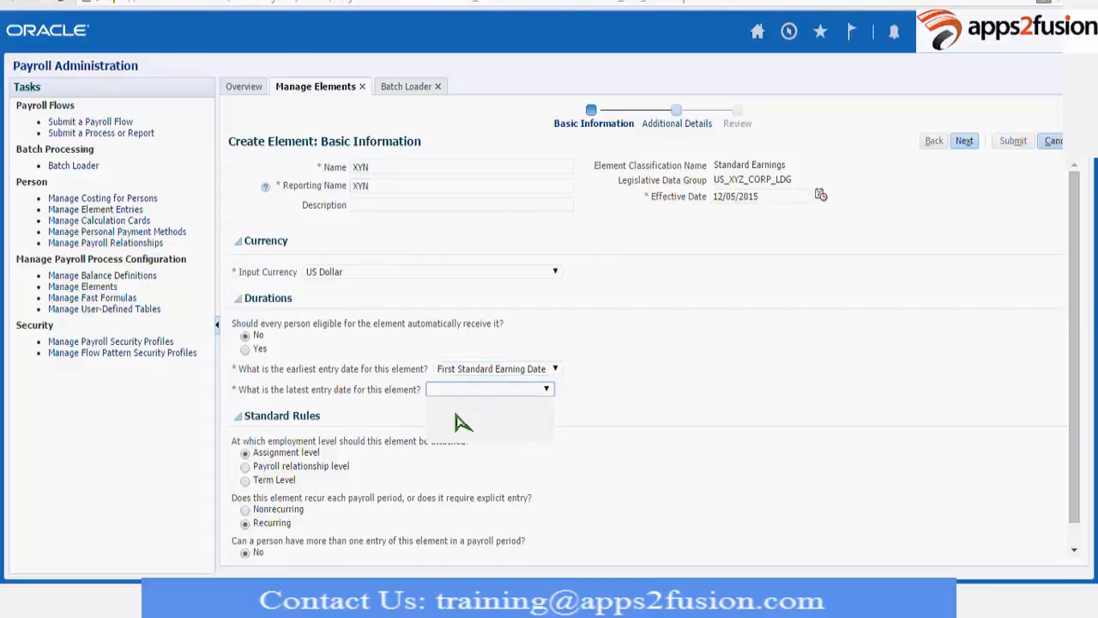
{"action": "left_click", "coordinate": [460, 420]}
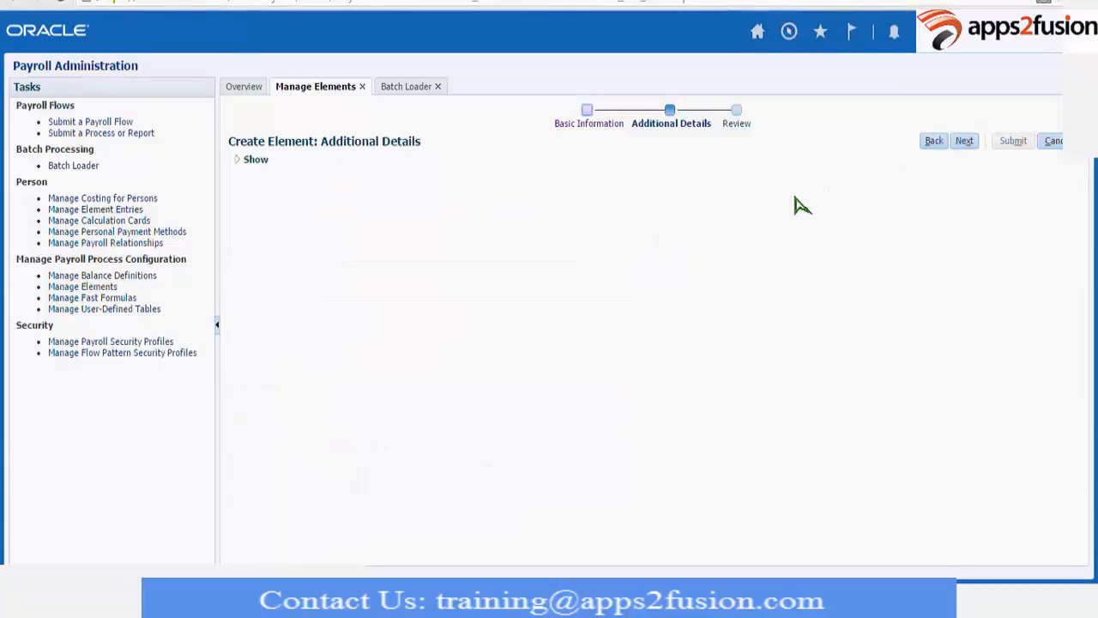
{"action": "left_click", "coordinate": [935, 143]}
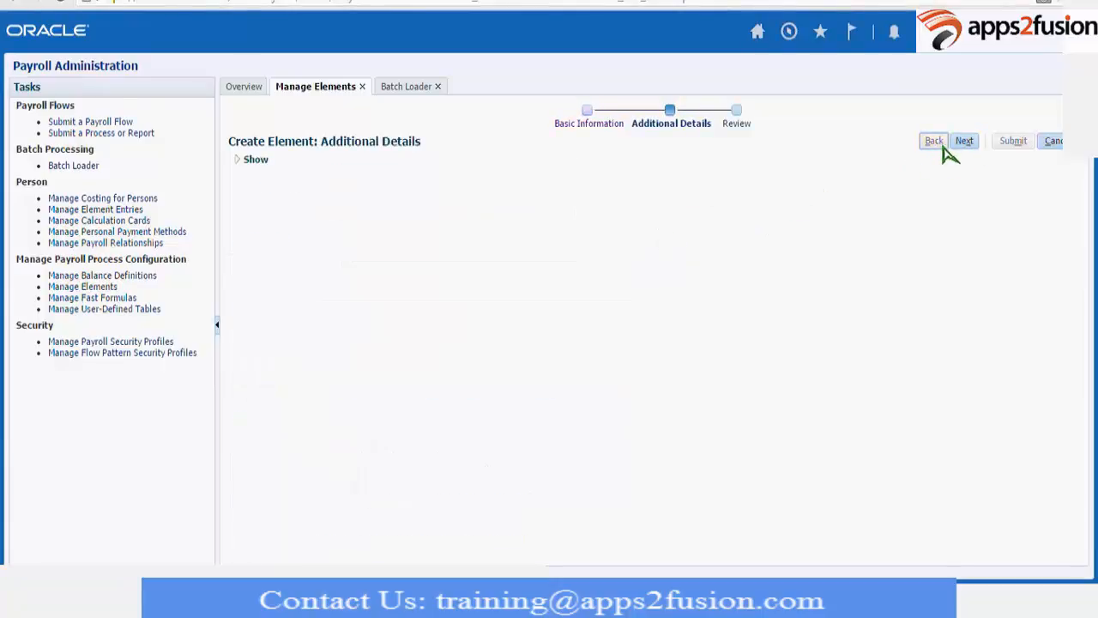
{"action": "left_click", "coordinate": [1052, 144]}
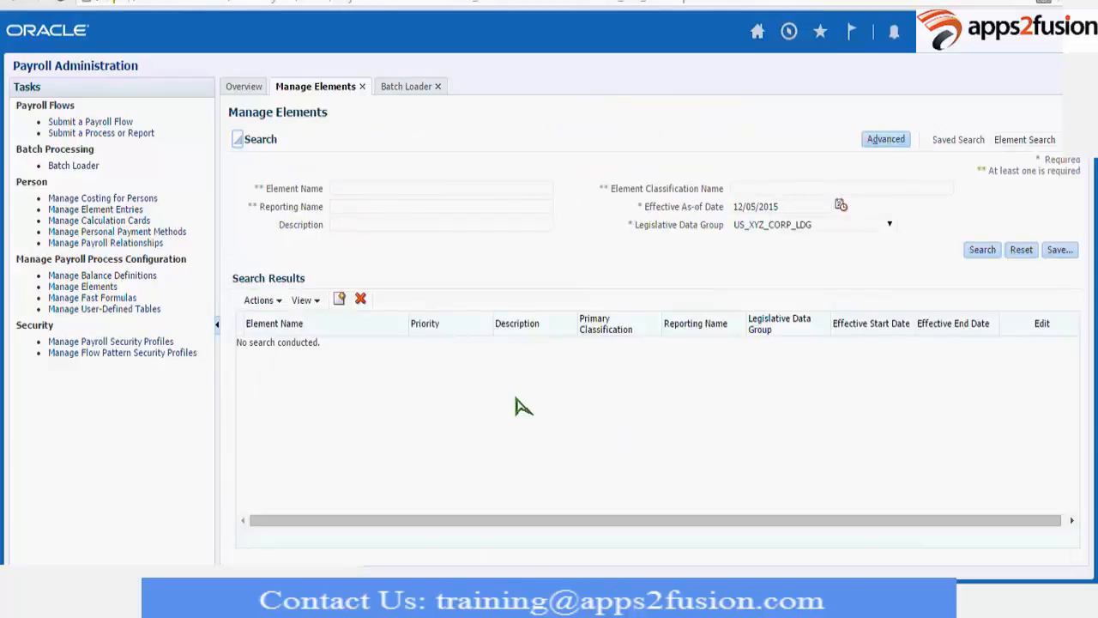
Switch to the Excel batch sheet, skip the calculation rule, and select the batch line's Input Currency cell.
{"action": "key", "text": "alt+Tab"}
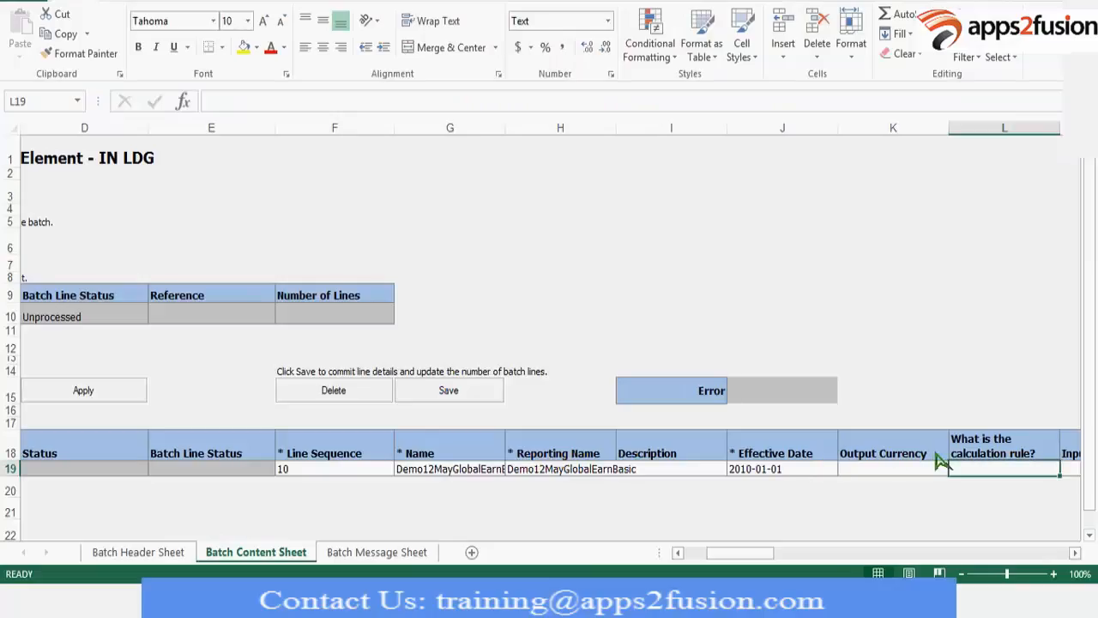
{"action": "key", "text": "Tab"}
{"action": "key", "text": "Tab"}
{"action": "key", "text": "Tab"}
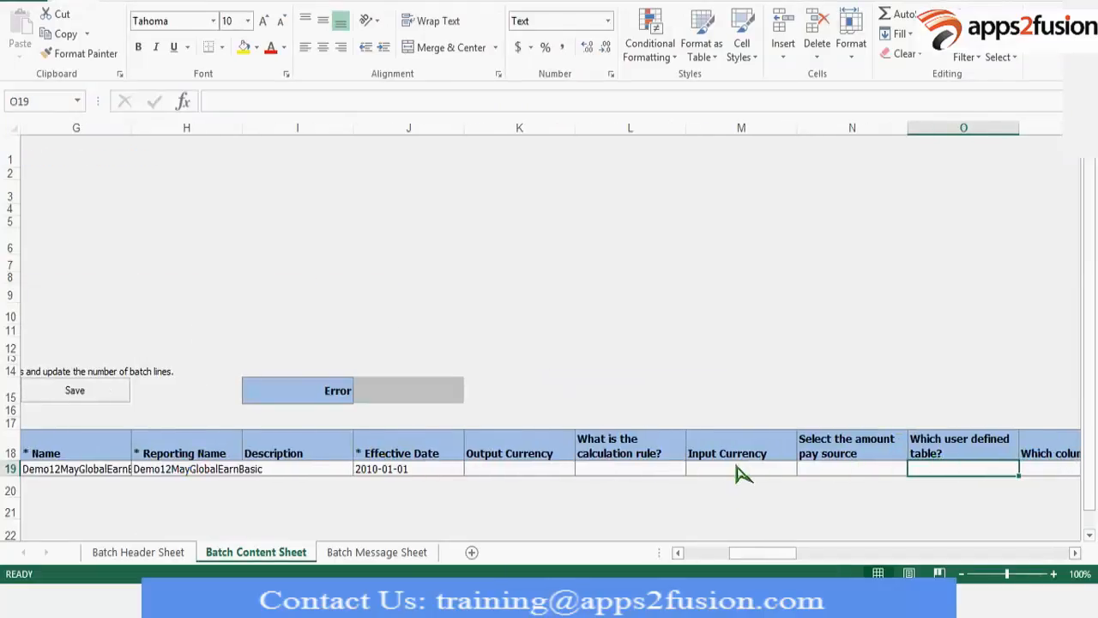
{"action": "left_click", "coordinate": [738, 470]}
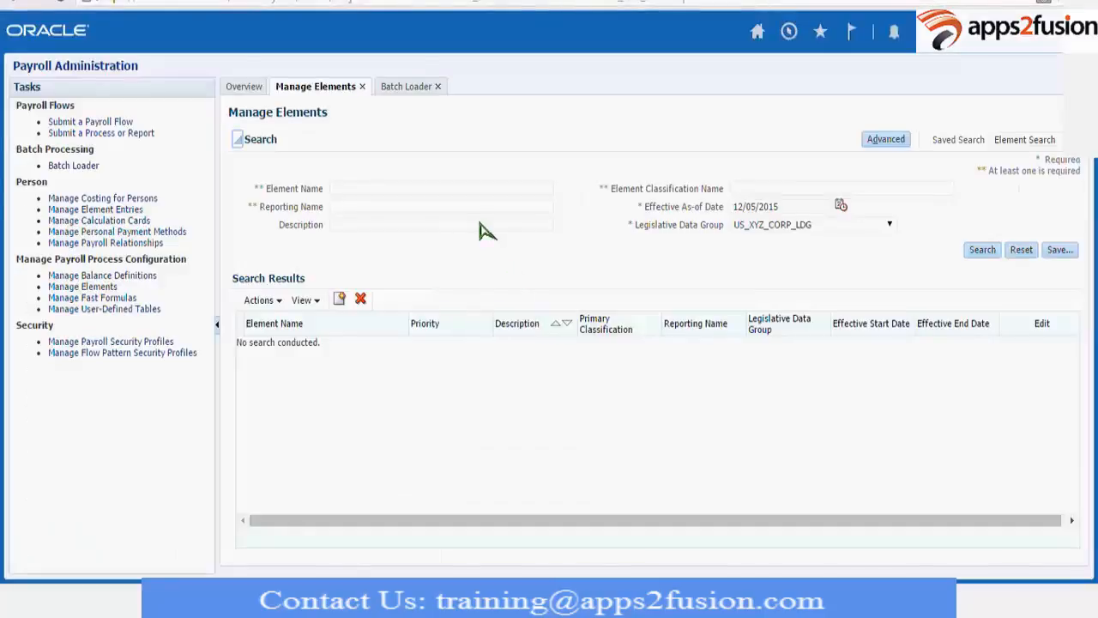
Switch to Oracle Payroll Administration, search the IN LDG legislative data group for Demo elements, and open Demo IN Earnings 2804.
{"action": "left_click", "coordinate": [784, 226]}
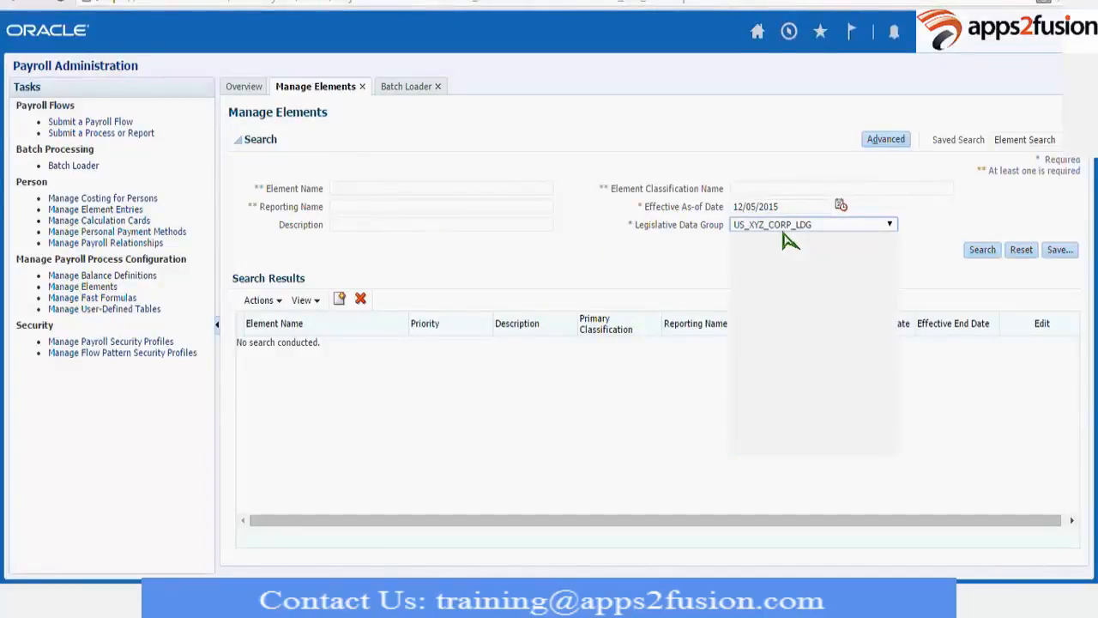
{"action": "left_click", "coordinate": [398, 192]}
{"action": "type", "text": "Demo"}
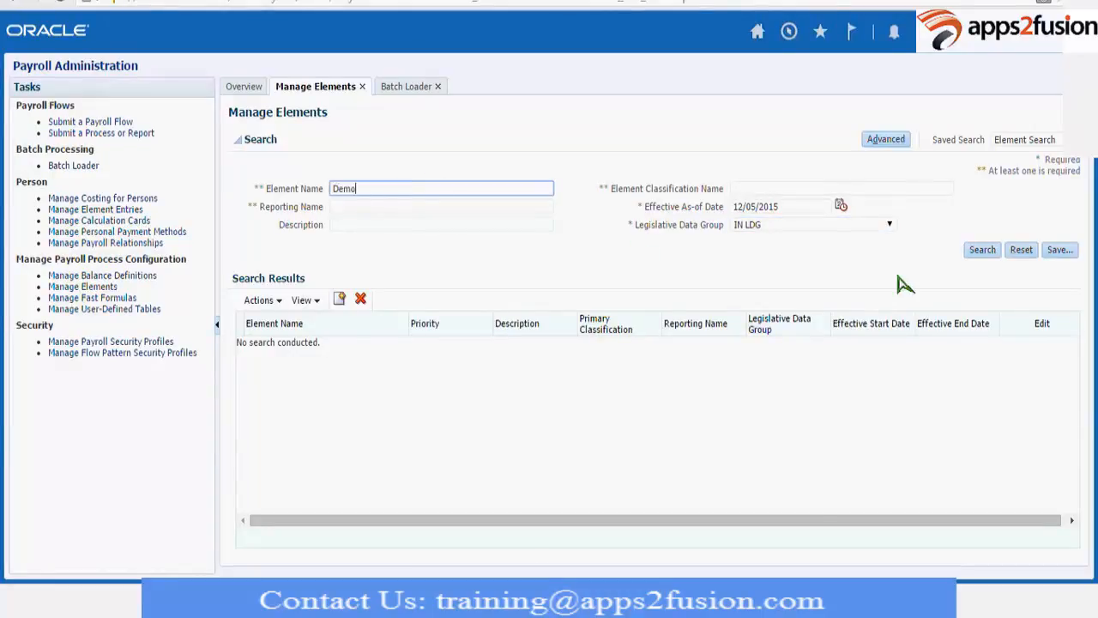
{"action": "left_click", "coordinate": [983, 249]}
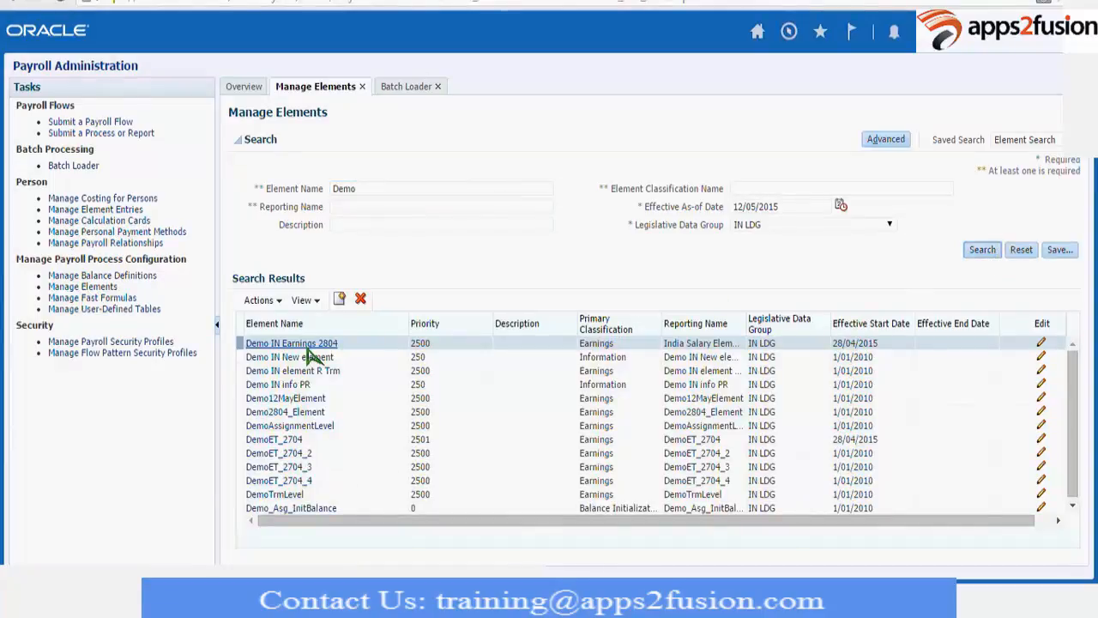
{"action": "left_click", "coordinate": [307, 347]}
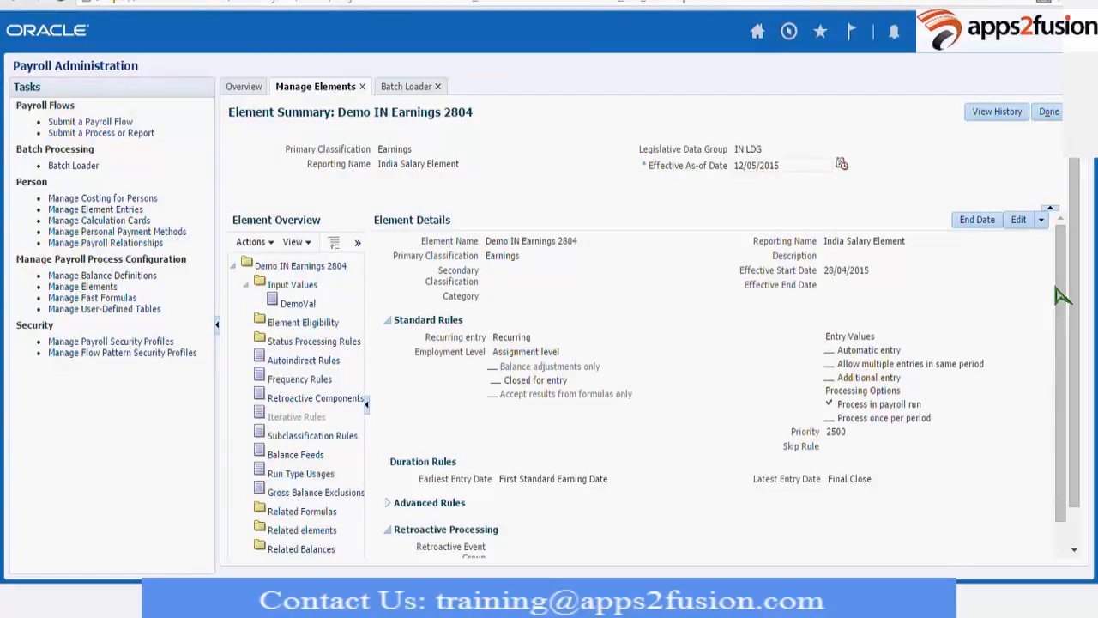
Copy the input currency Indian Rupee from the element's Currency details into the batch line's Input Currency in Excel.
{"action": "left_click_drag", "start_coordinate": [1063, 294], "coordinate": [1026, 393]}
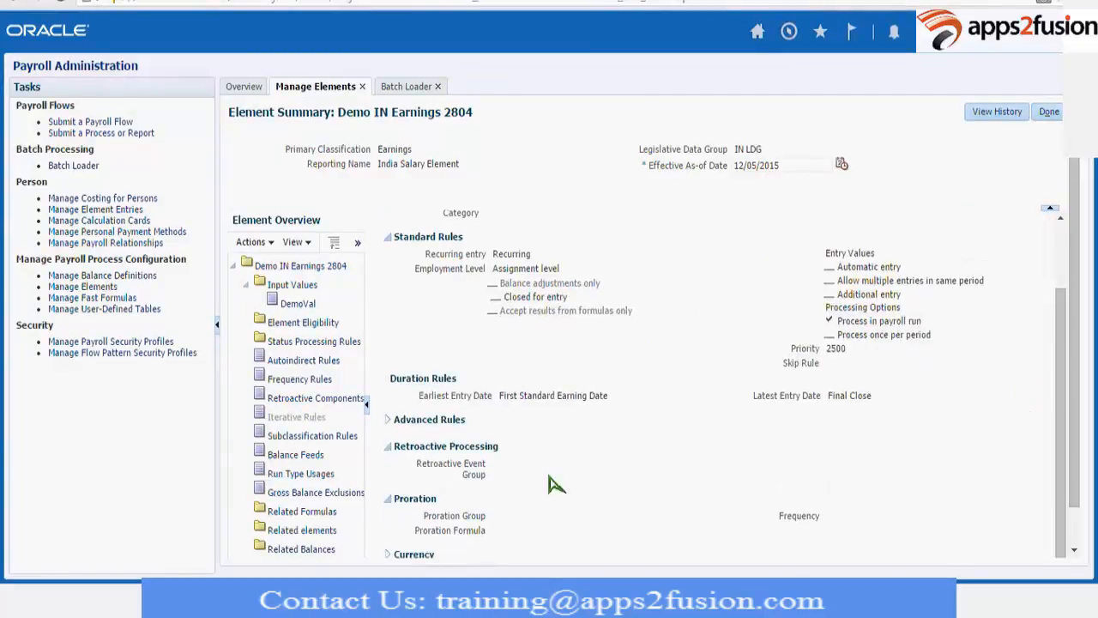
{"action": "left_click", "coordinate": [386, 555]}
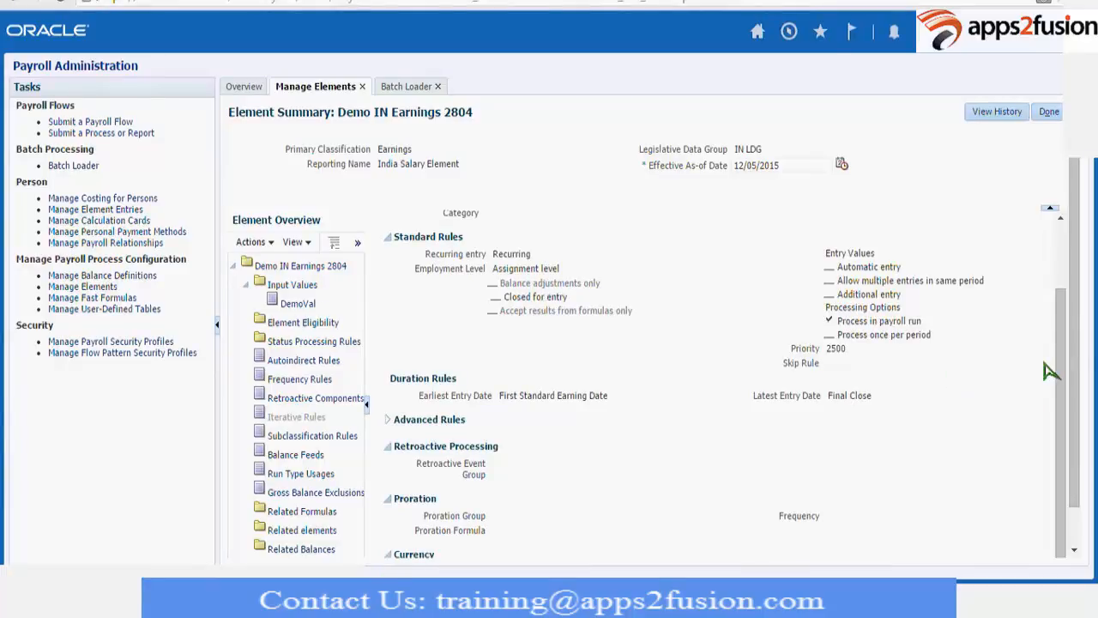
{"action": "left_click_drag", "start_coordinate": [1075, 336], "coordinate": [1077, 447]}
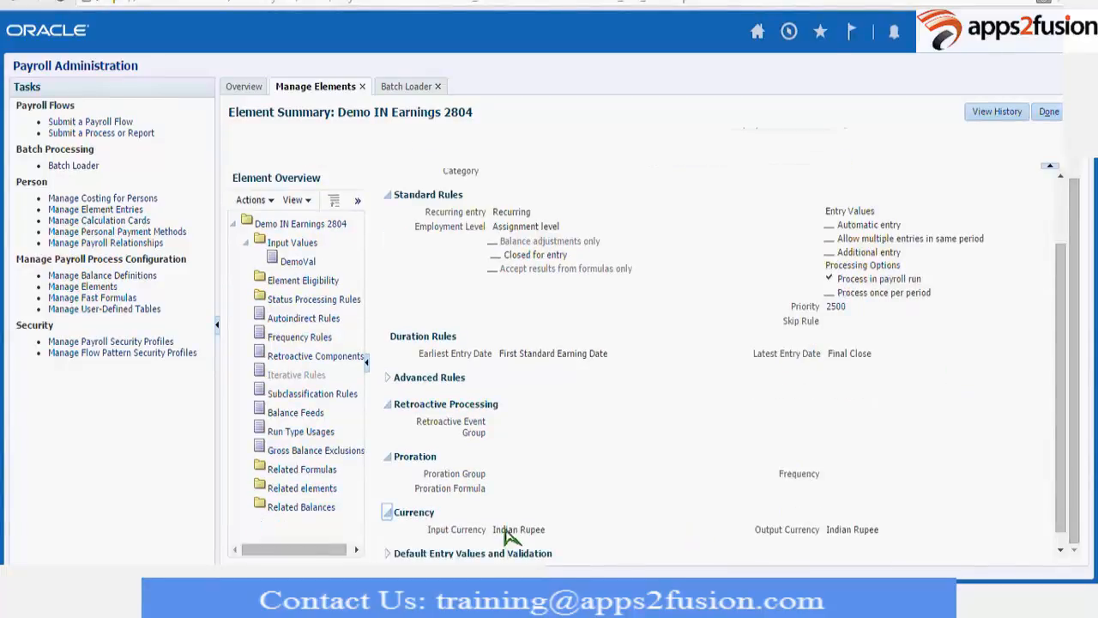
{"action": "left_click_drag", "start_coordinate": [492, 529], "coordinate": [556, 531]}
{"action": "key", "text": "ctrl+c"}
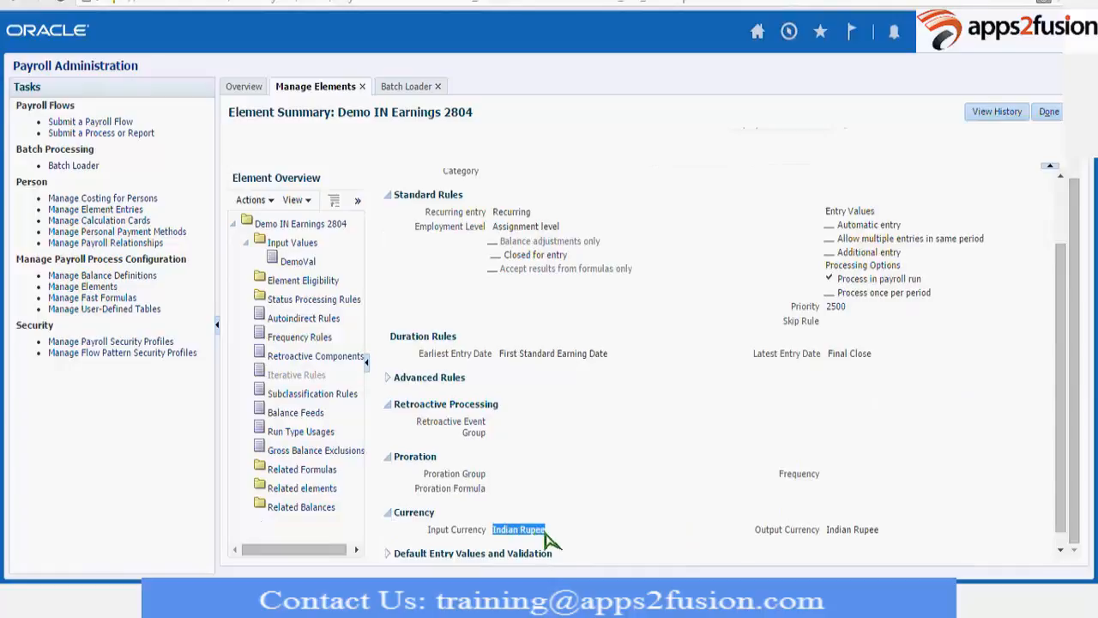
{"action": "left_click", "coordinate": [589, 4]}
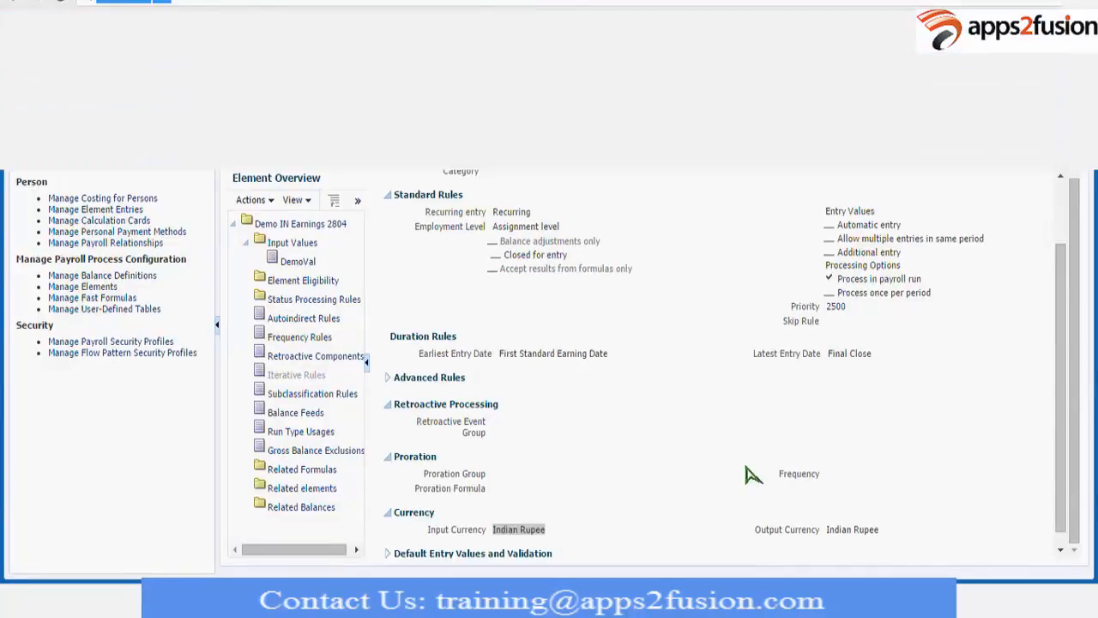
{"action": "key", "text": "alt+Tab"}
{"action": "key", "text": "ctrl+v"}
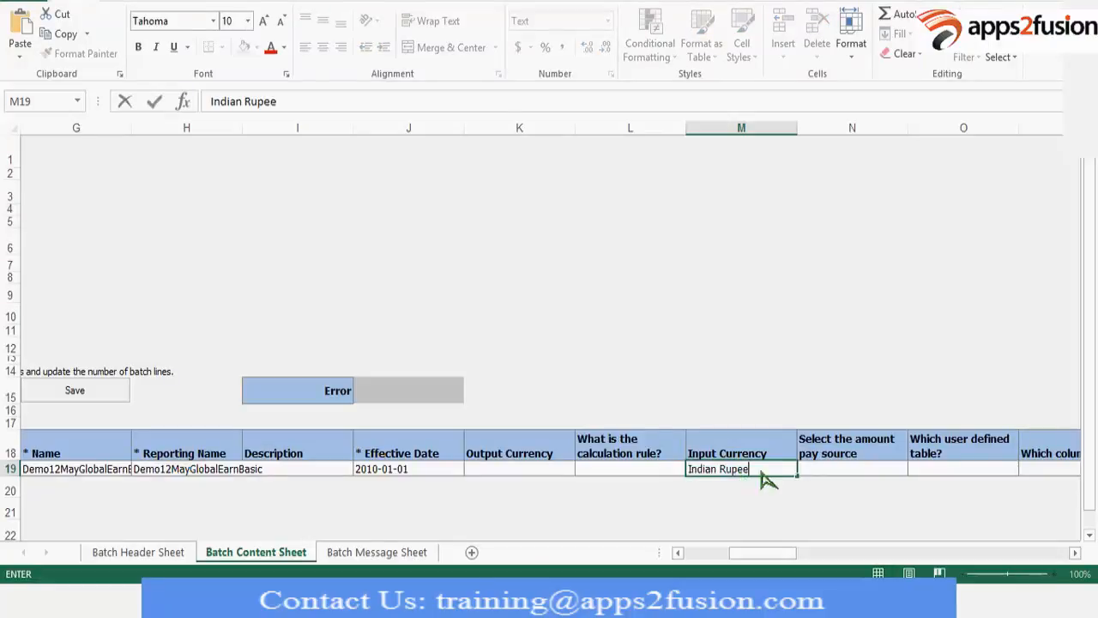
{"action": "left_click", "coordinate": [850, 472]}
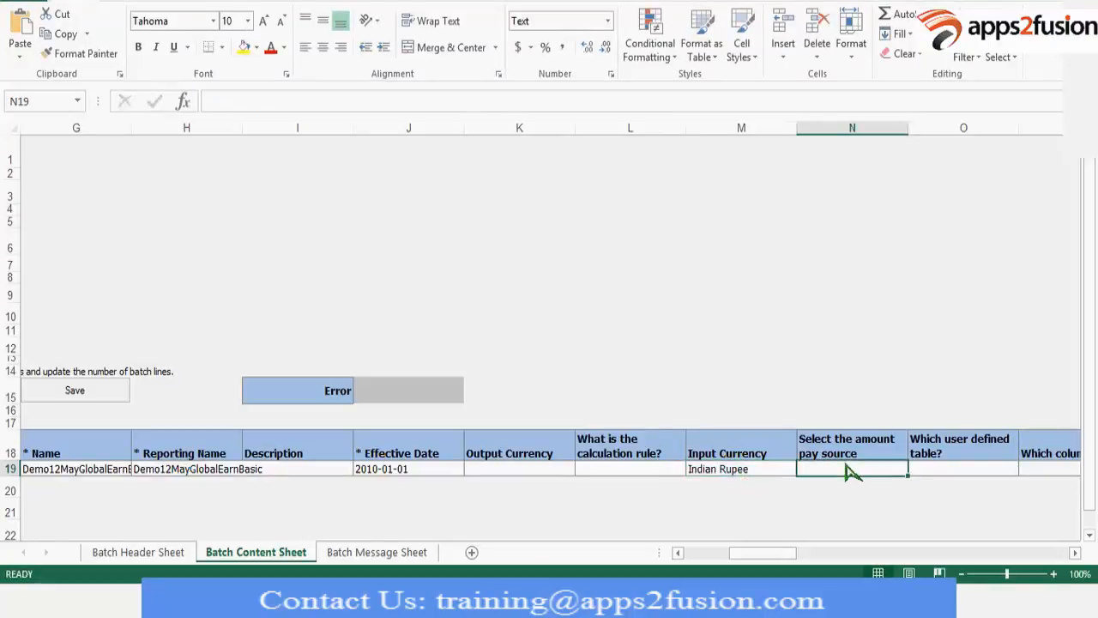
Examine the batch line's further columns, from the user-defined table and pay source fields to the proration and entry date fields.
{"action": "left_click", "coordinate": [925, 473]}
{"action": "key", "text": "Right"}
{"action": "key", "text": "Right"}
{"action": "key", "text": "Right"}
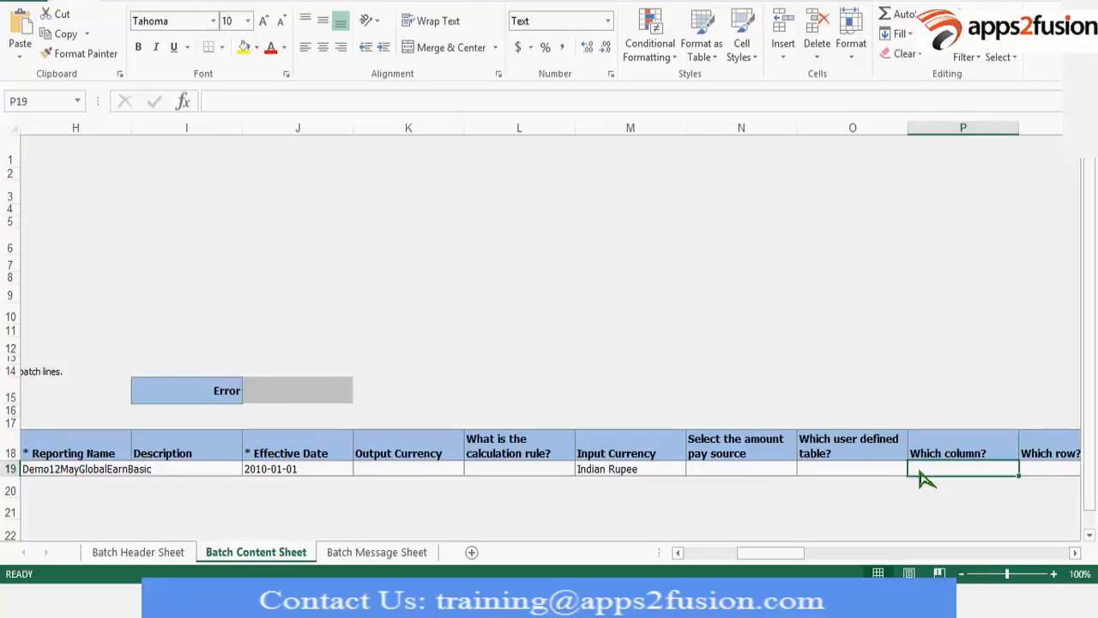
{"action": "key", "text": "Left"}
{"action": "key", "text": "Left"}
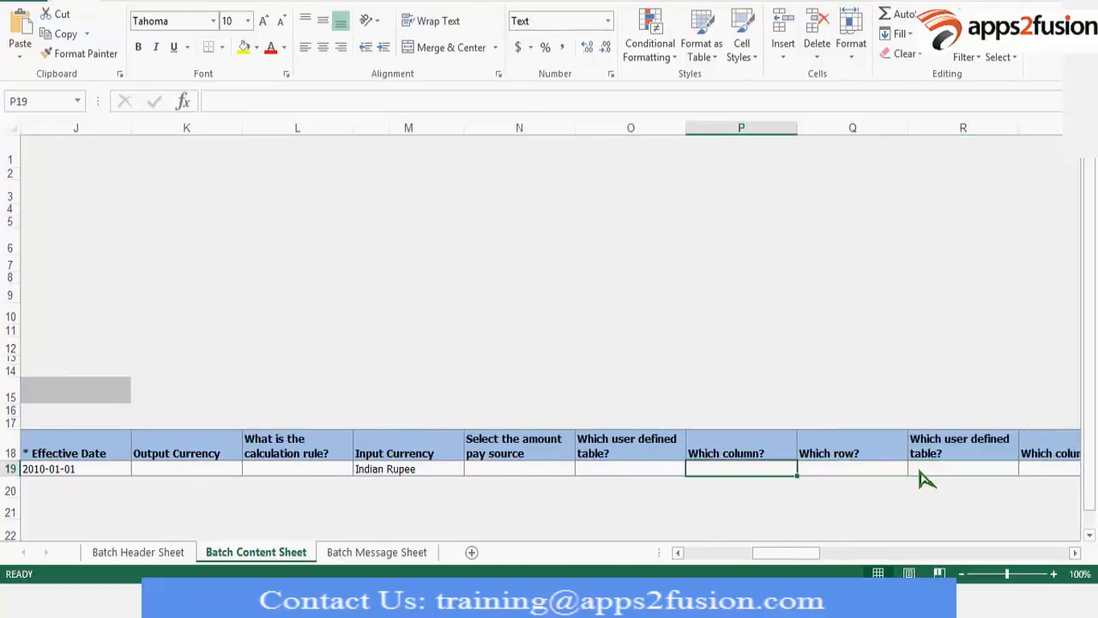
{"action": "key", "text": "Right"}
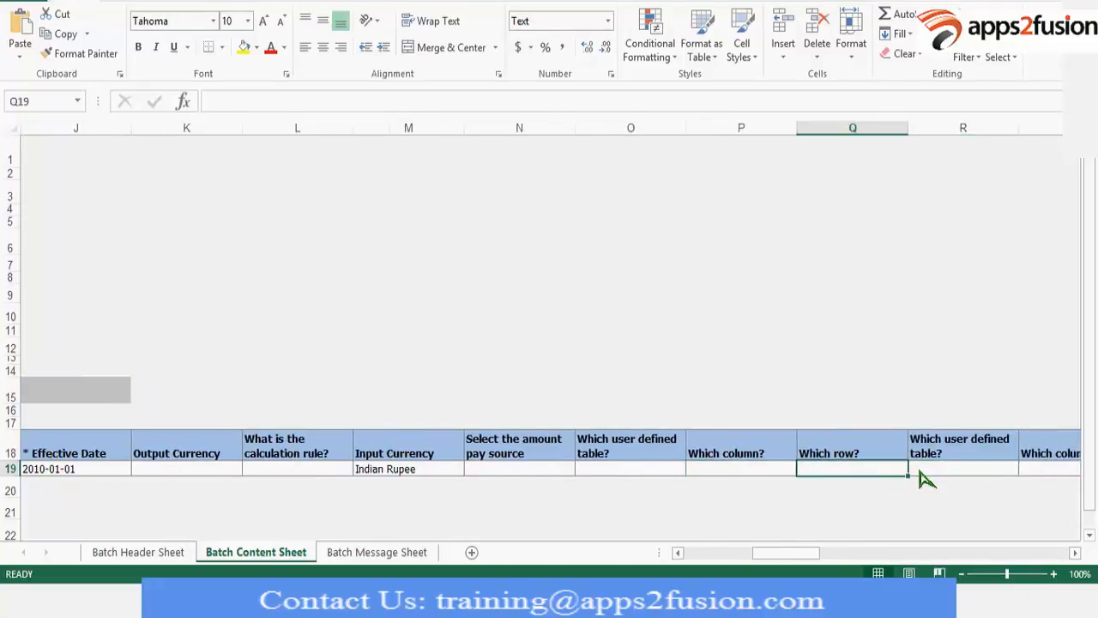
{"action": "key", "text": "Left"}
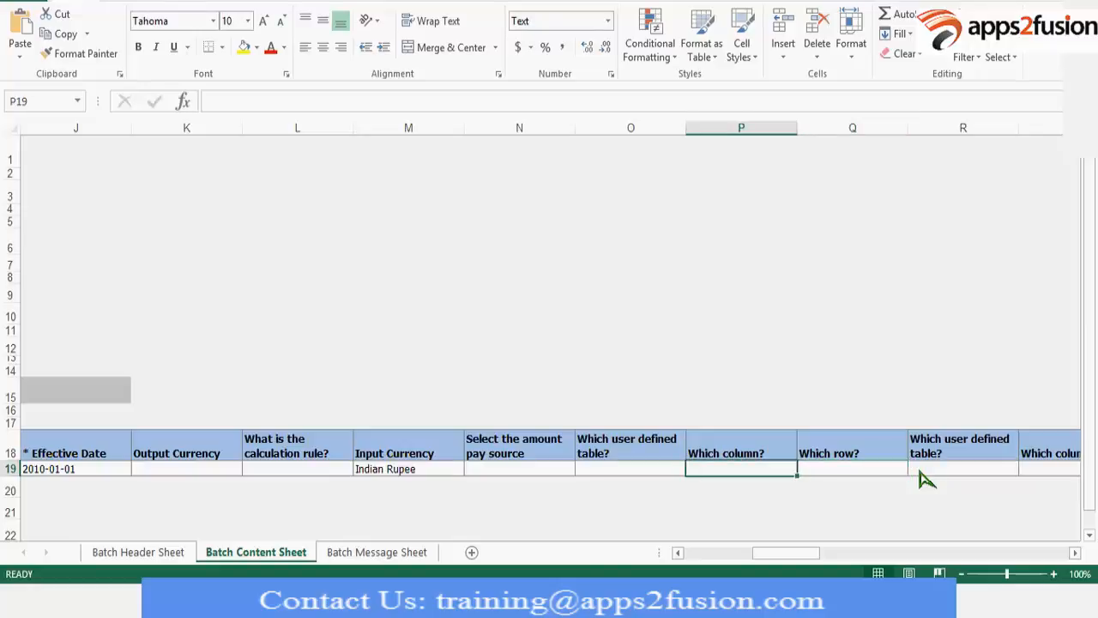
{"action": "key", "text": "Right"}
{"action": "key", "text": "Right"}
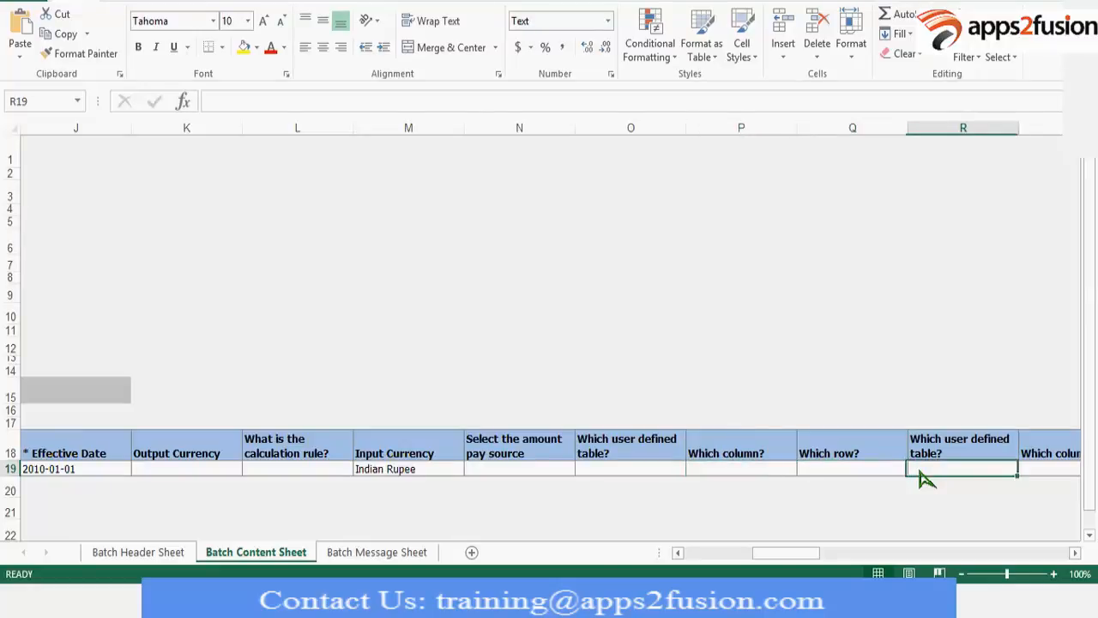
{"action": "key", "text": "Right"}
{"action": "key", "text": "Right"}
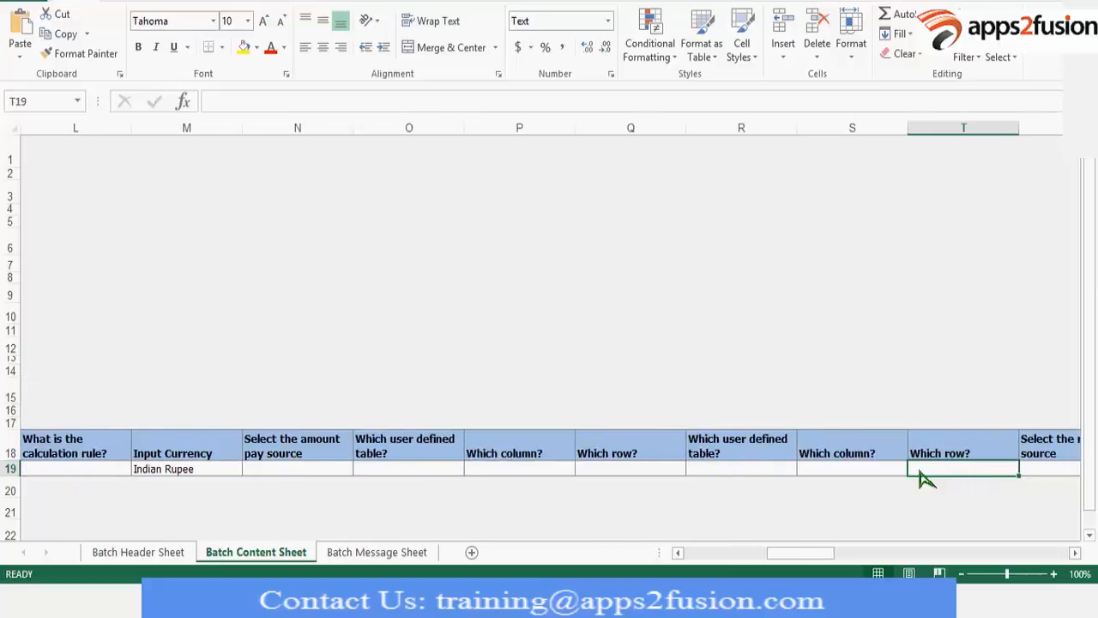
{"action": "key", "text": "Right"}
{"action": "key", "text": "Right"}
{"action": "key", "text": "Right"}
{"action": "key", "text": "Right"}
{"action": "key", "text": "Right"}
{"action": "key", "text": "Right"}
{"action": "key", "text": "Right"}
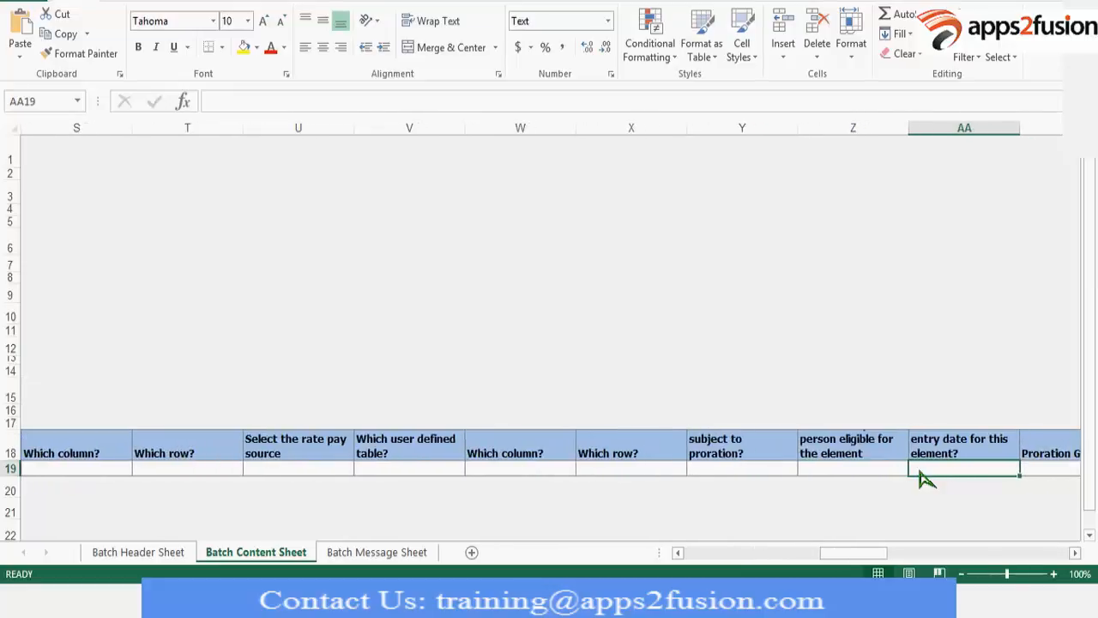
{"action": "key", "text": "Right"}
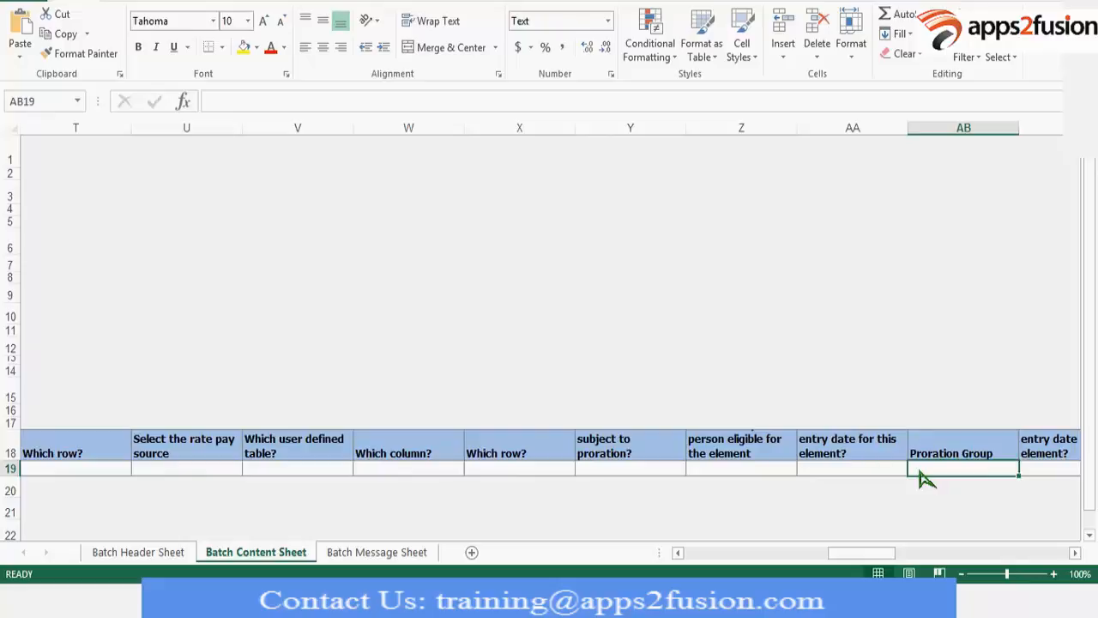
{"action": "key", "text": "Right"}
{"action": "key", "text": "Left"}
{"action": "key", "text": "Left"}
{"action": "key", "text": "Left"}
{"action": "key", "text": "Left"}
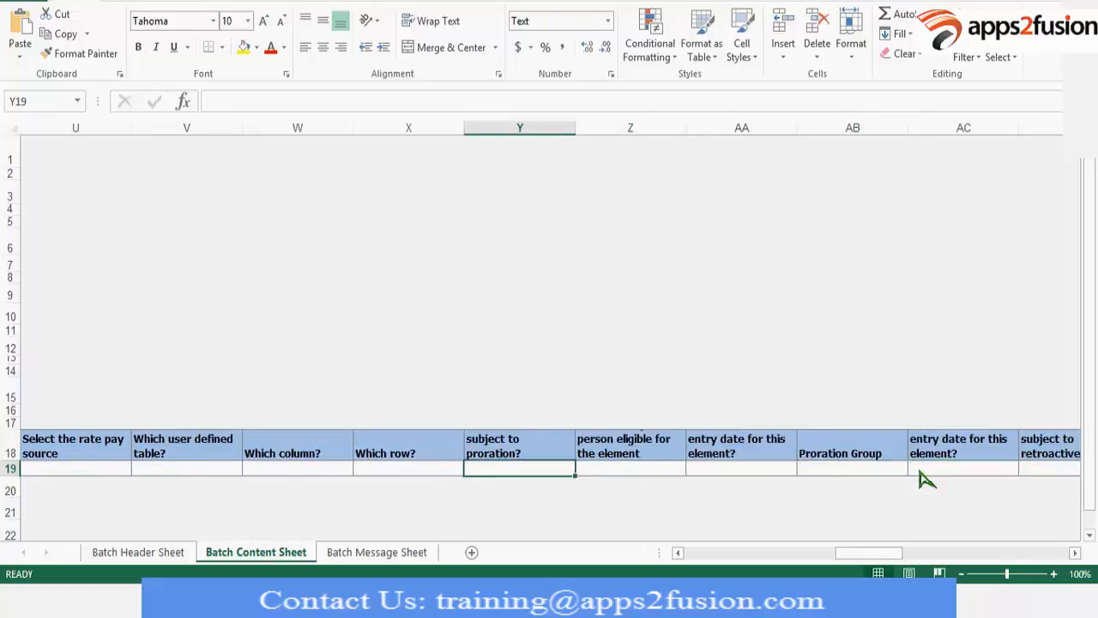
Increase the height of header row 18 to show the full column questions, including the proration one.
{"action": "left_click", "coordinate": [562, 452]}
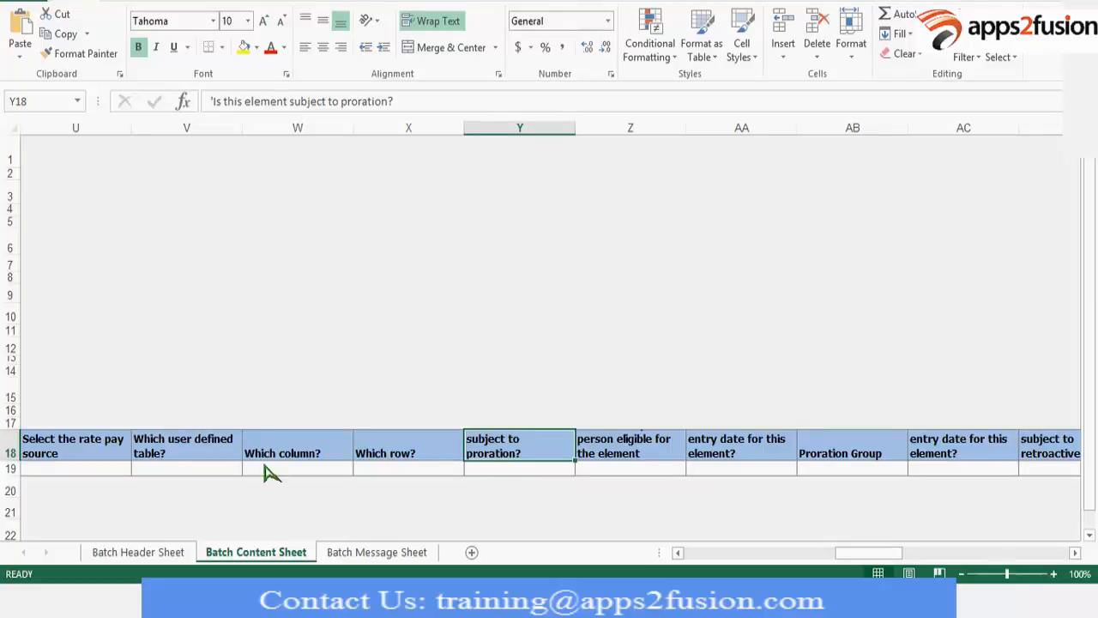
{"action": "left_click_drag", "start_coordinate": [14, 432], "coordinate": [16, 431]}
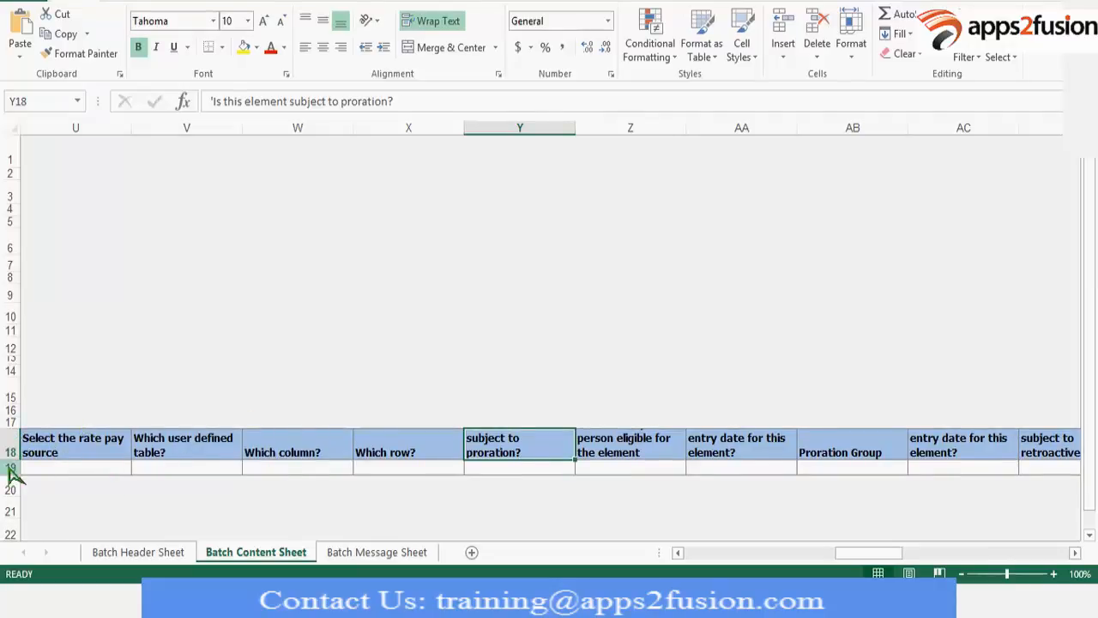
{"action": "left_click_drag", "start_coordinate": [11, 461], "coordinate": [9, 520]}
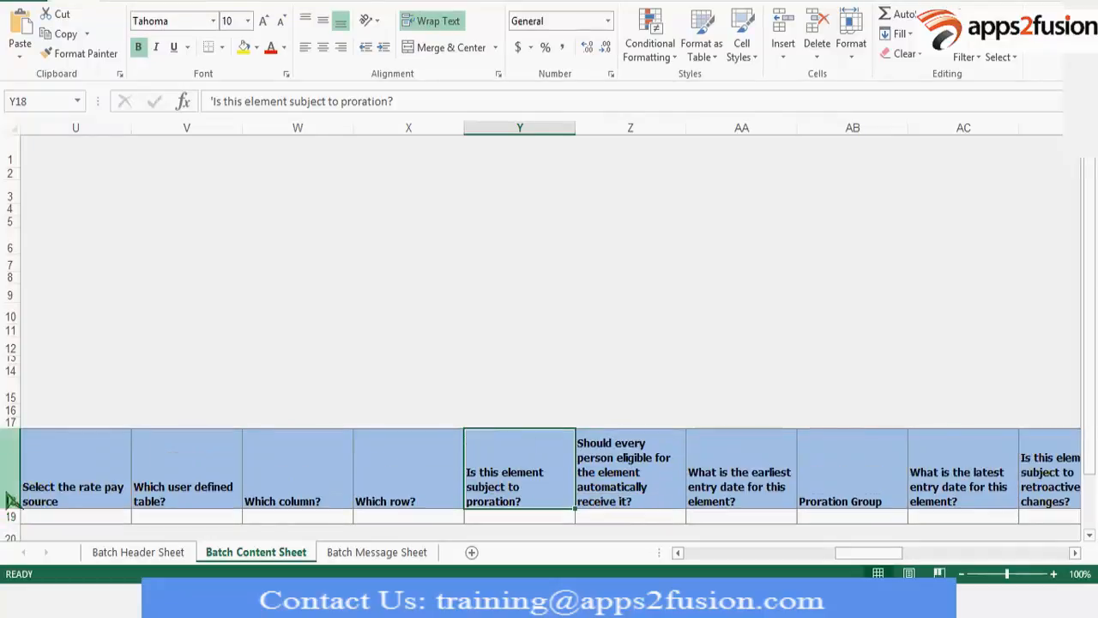